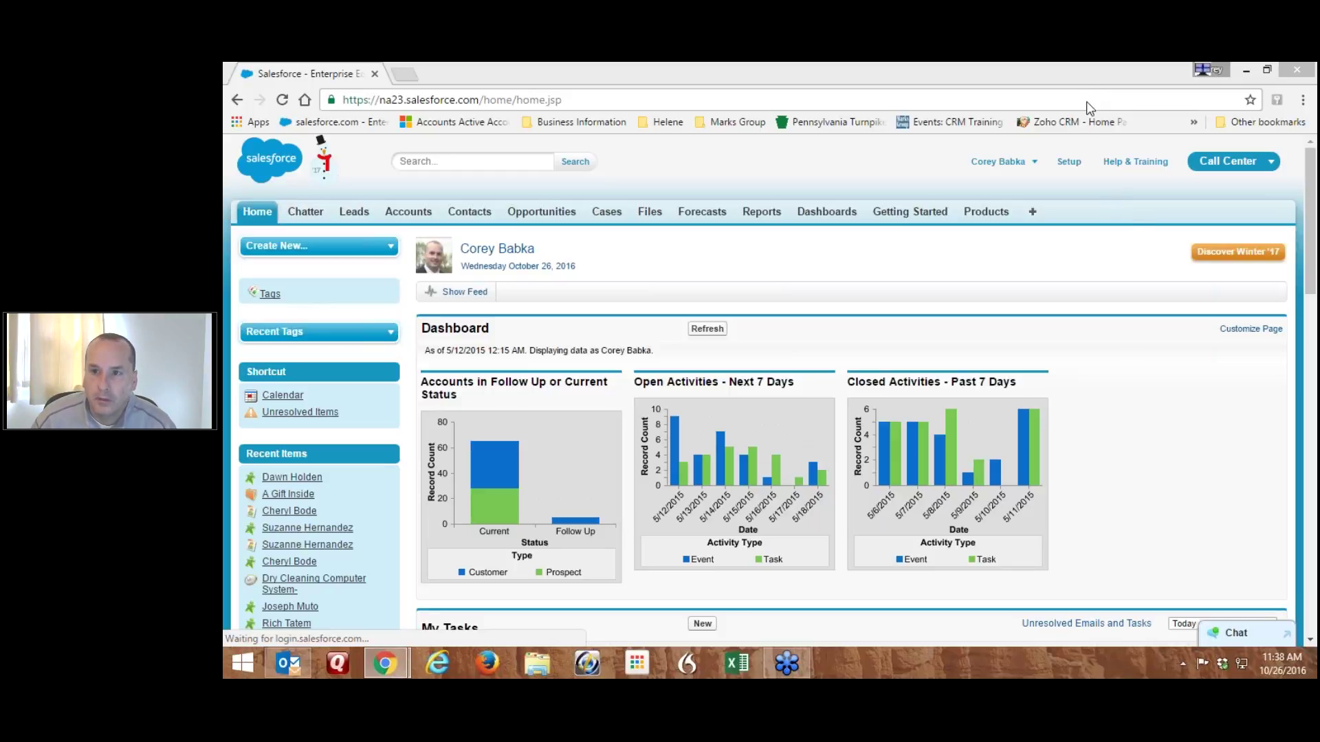
# Open Setup, filter Quick Find by 'template', and go to Email Templates
pyautogui.click(1015, 69)
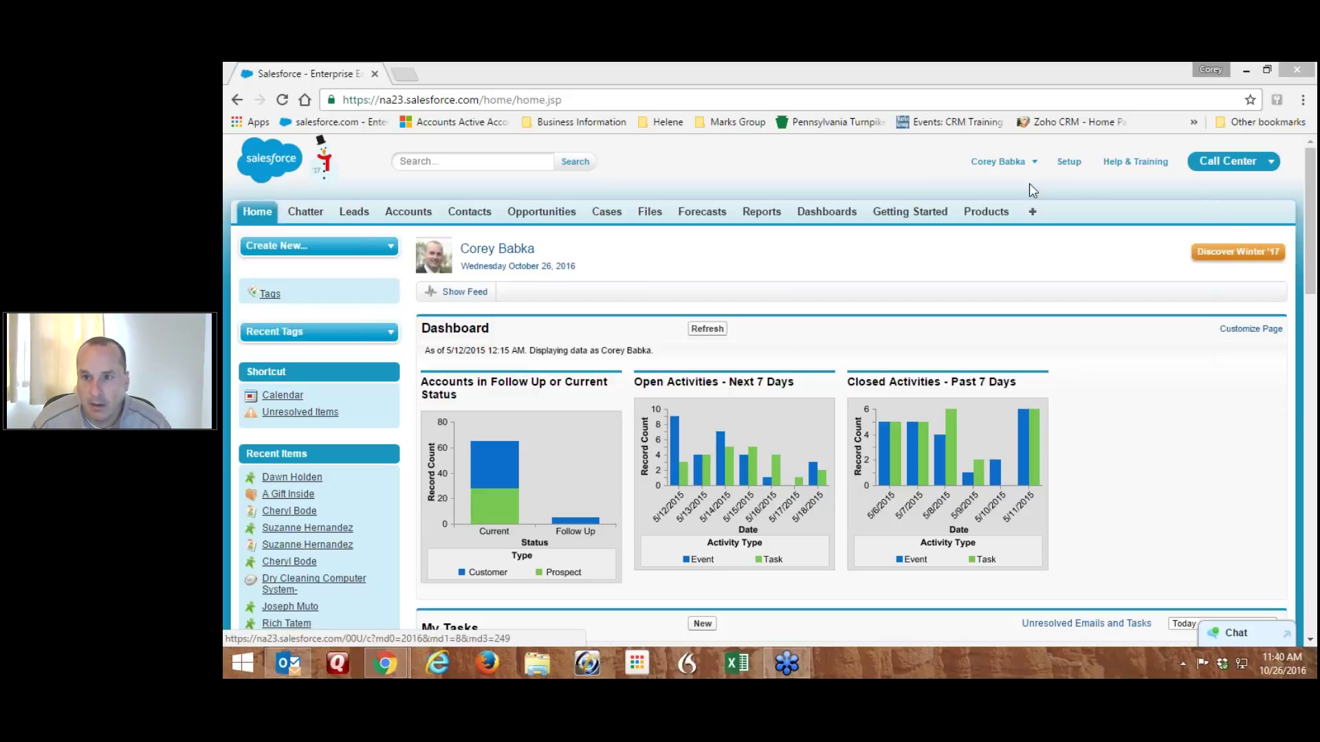
pyautogui.click(1069, 162)
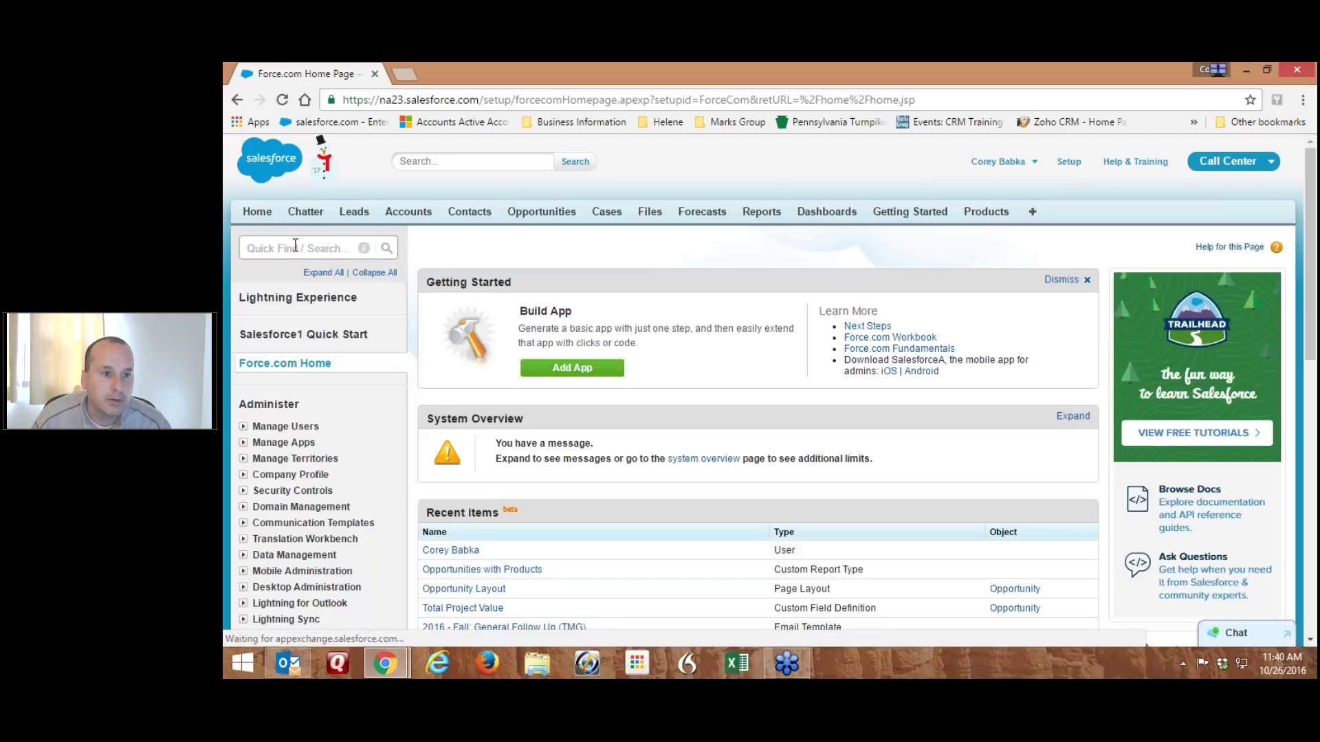
pyautogui.click(295, 246)
pyautogui.write('t')
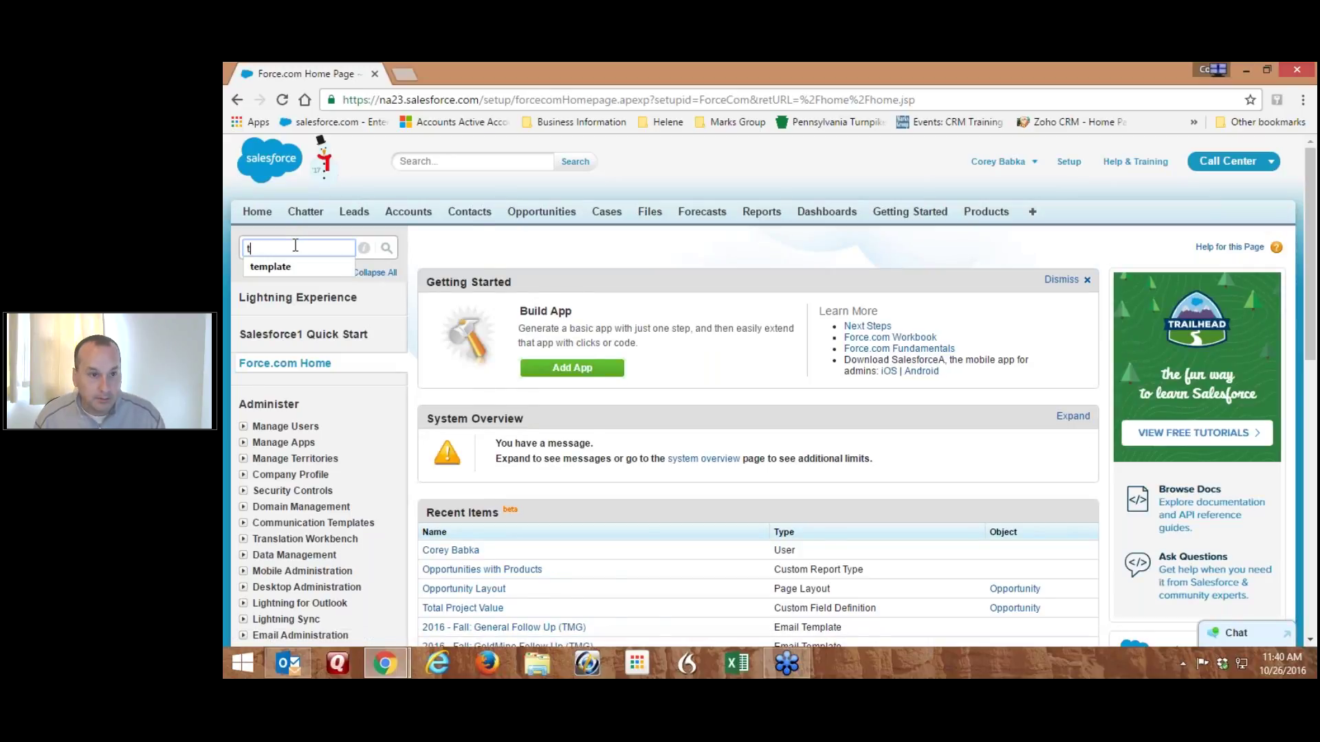
pyautogui.write('emplate')
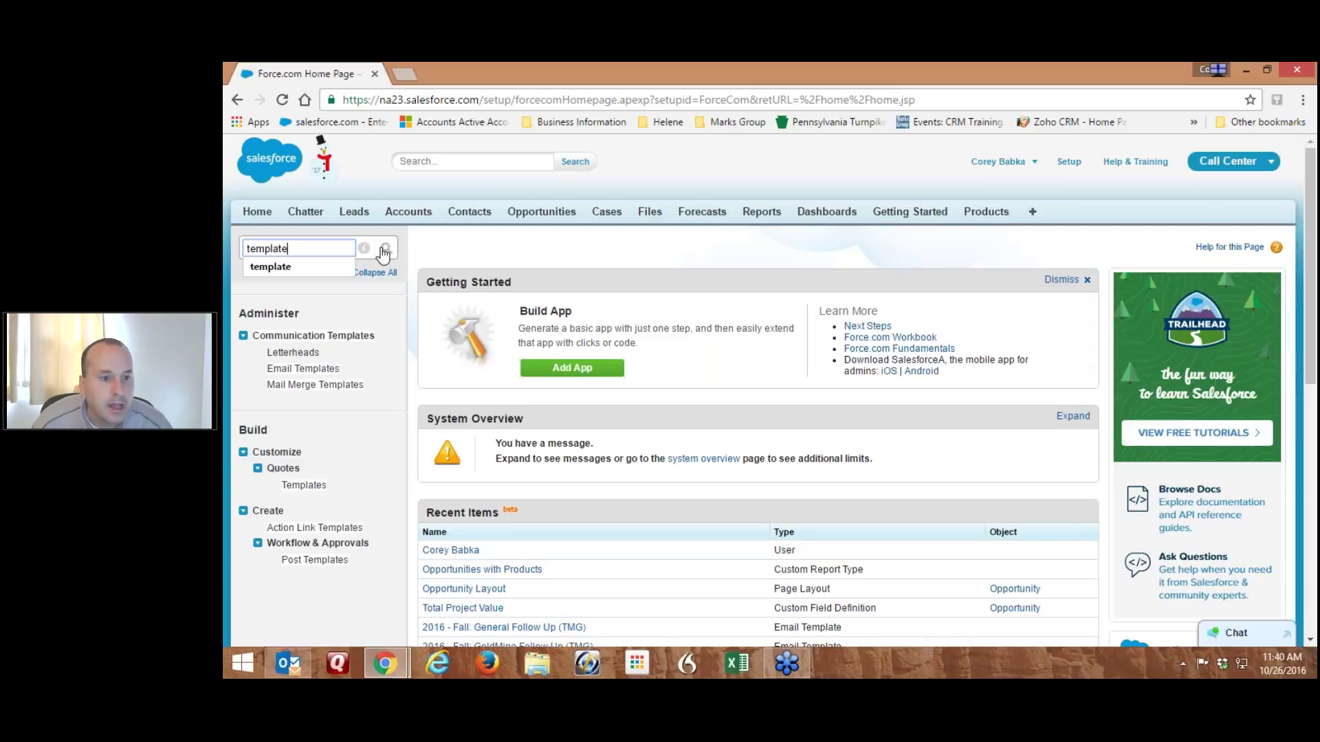
pyautogui.click(306, 370)
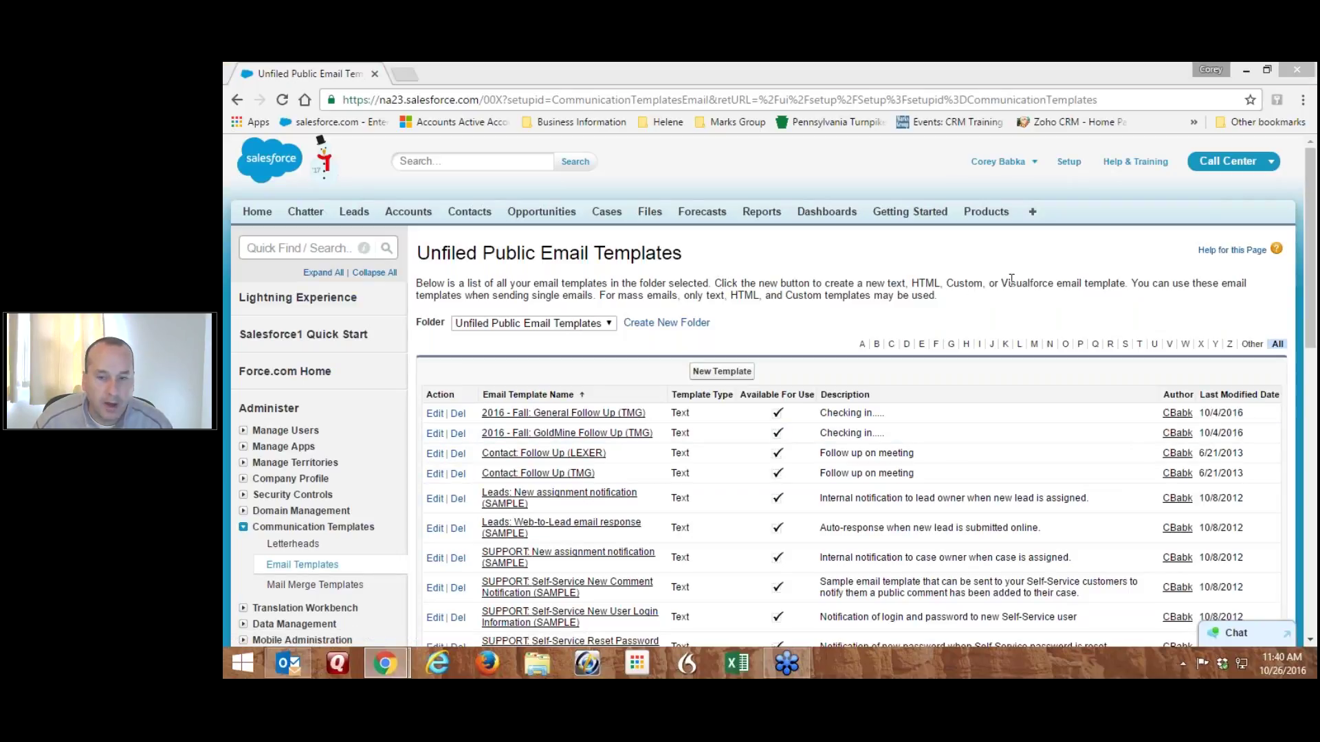
pyautogui.click(1311, 316)
pyautogui.moveTo(1311, 316); pyautogui.dragTo(1311, 451)
pyautogui.scroll(-1, 526, 224)
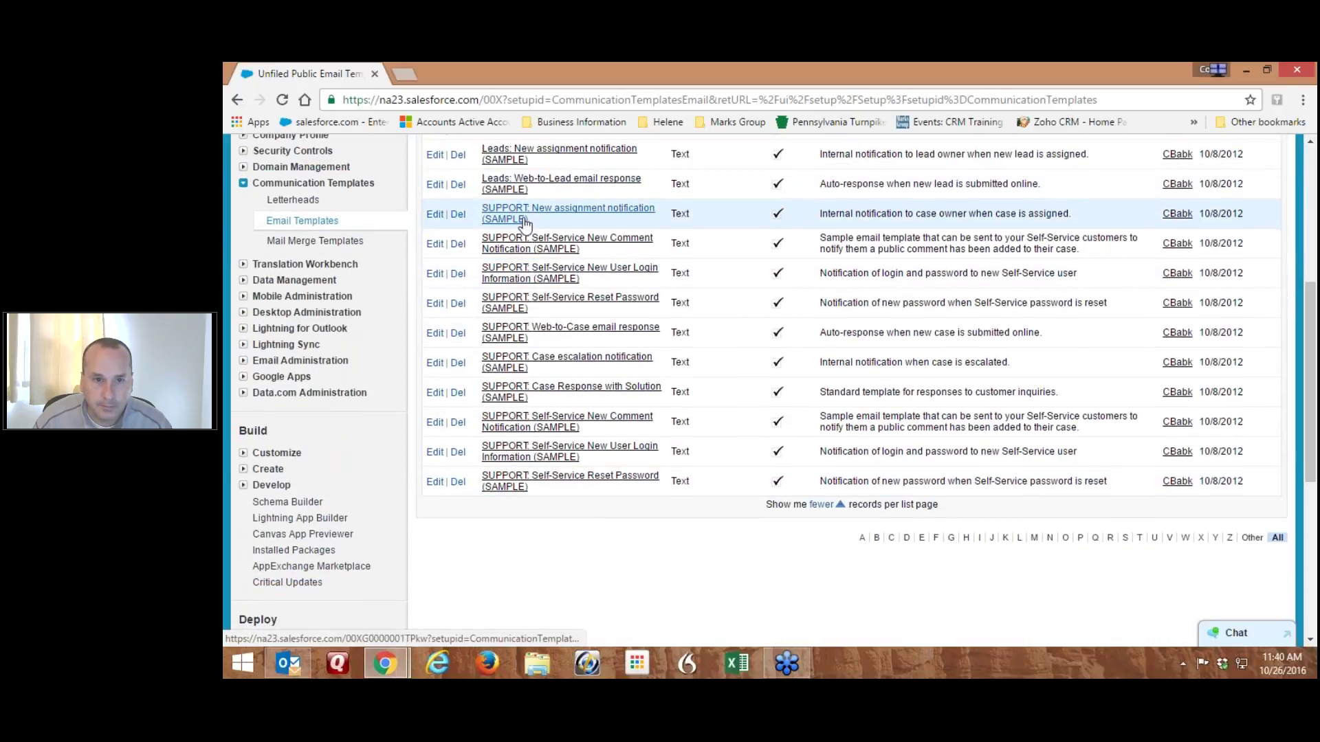
pyautogui.scroll(-1, 526, 223)
pyautogui.scroll(3, 526, 230)
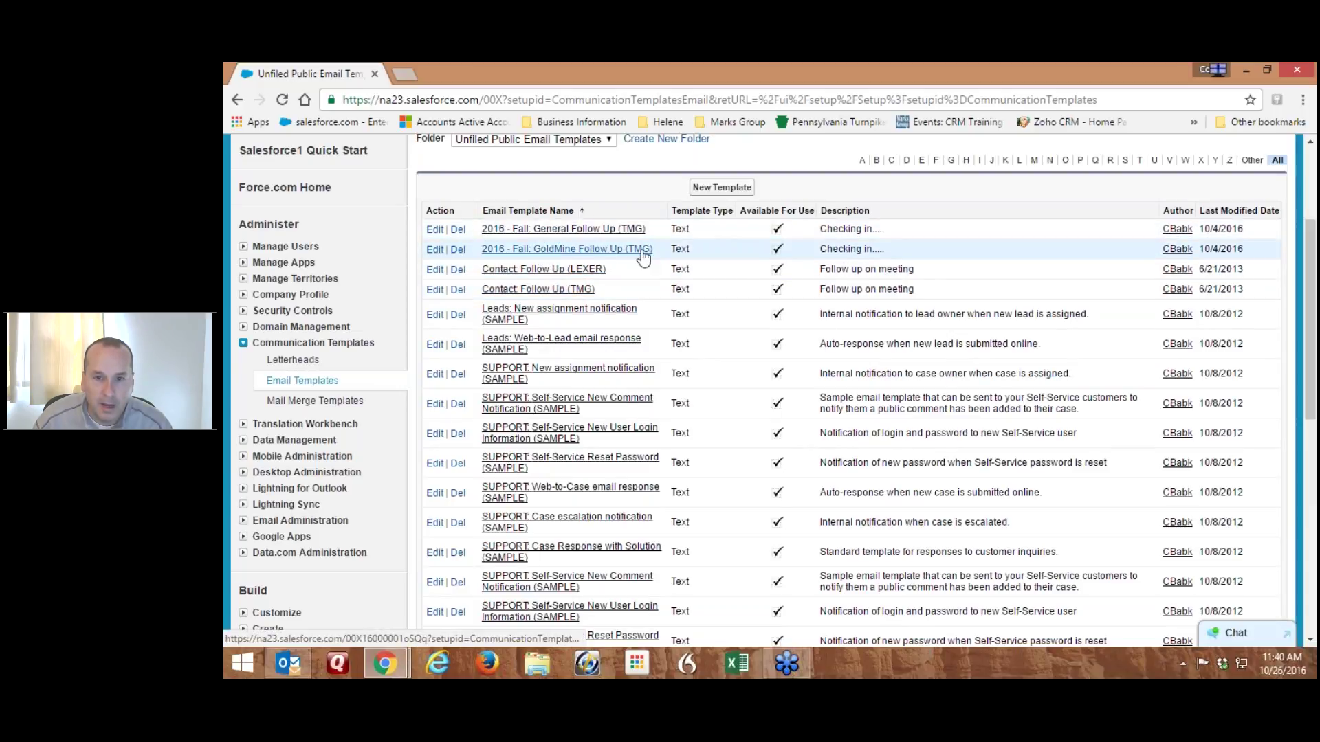
pyautogui.scroll(-3, 712, 270)
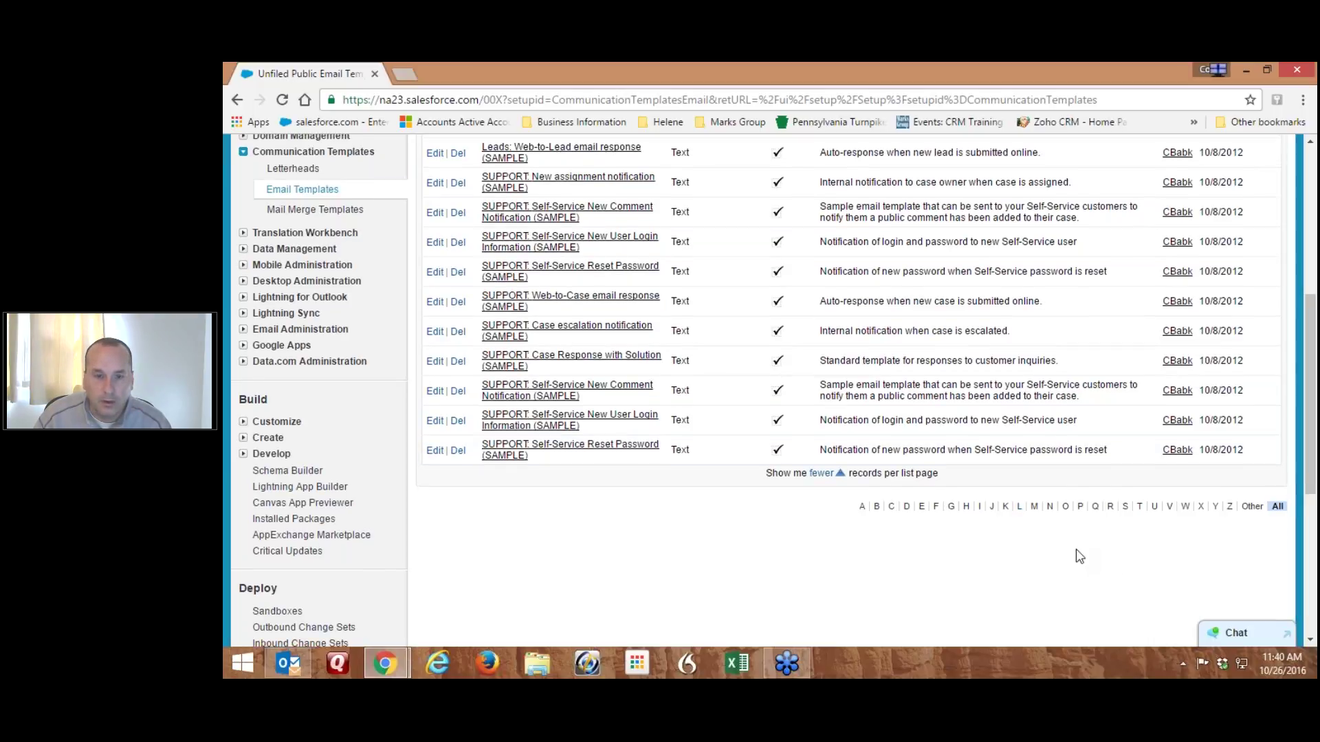
pyautogui.scroll(5, 1077, 554)
# Try an HTML (using Letterhead) template, then return to the template type choice
pyautogui.click(721, 265)
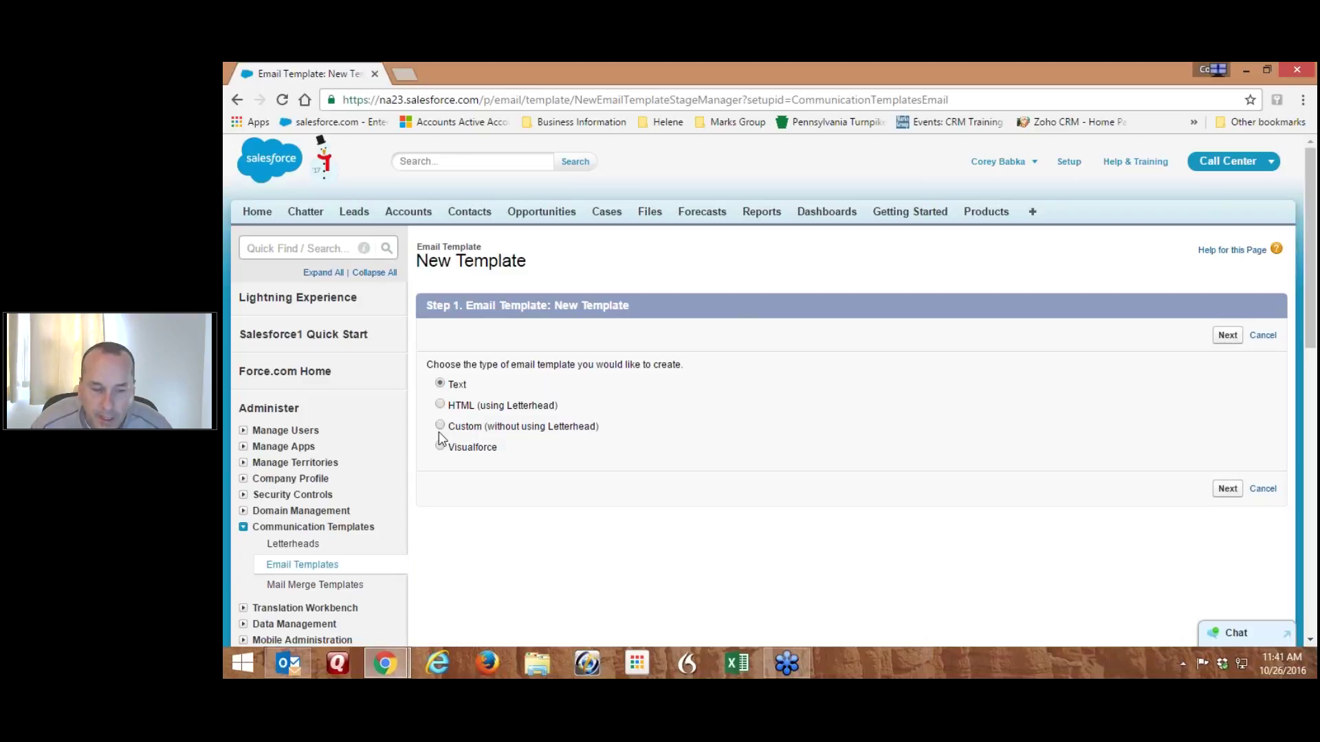
pyautogui.click(440, 405)
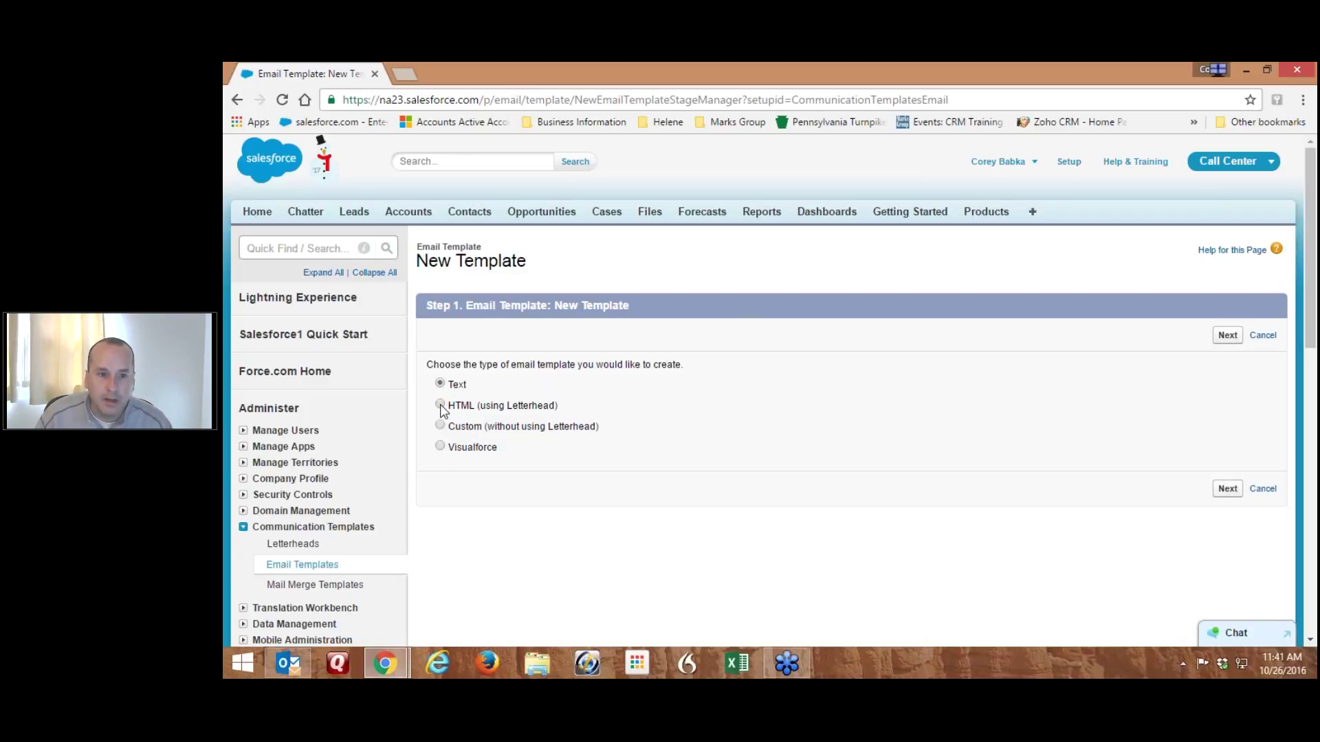
pyautogui.click(1228, 335)
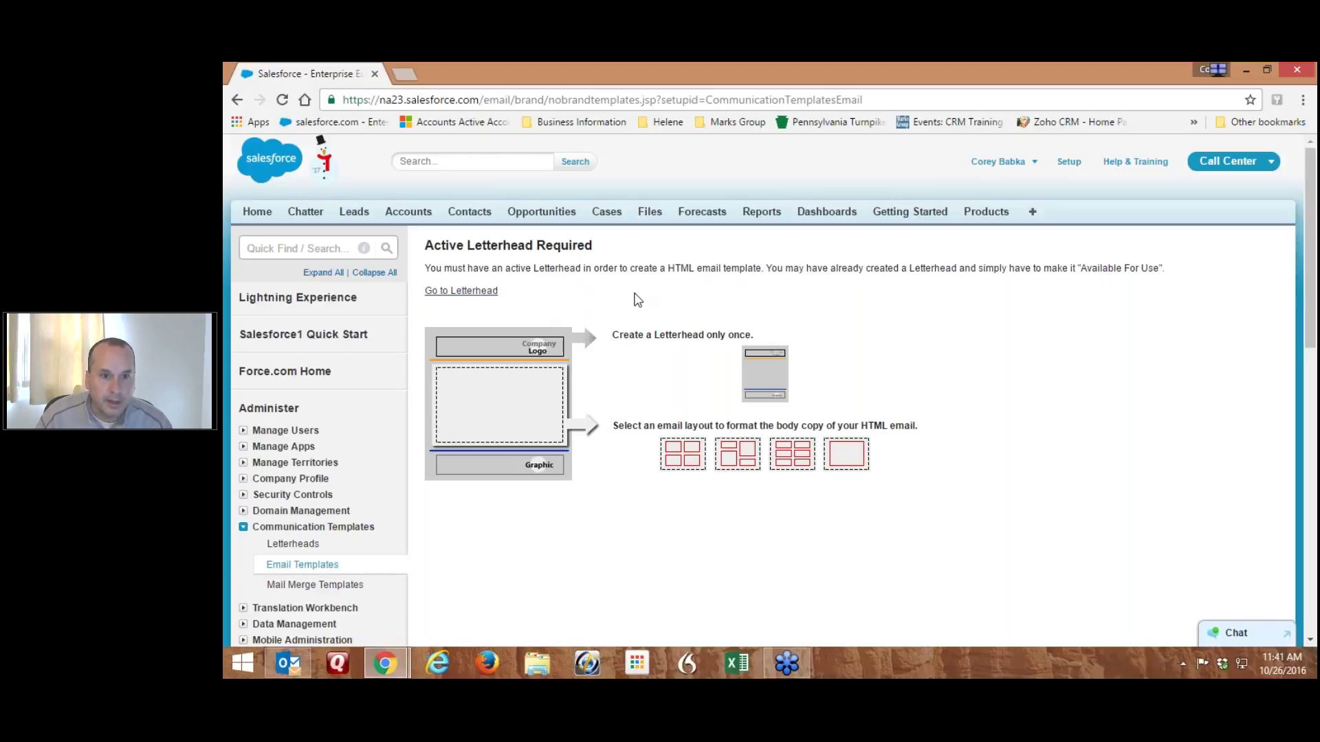
pyautogui.scroll(-1, 638, 300)
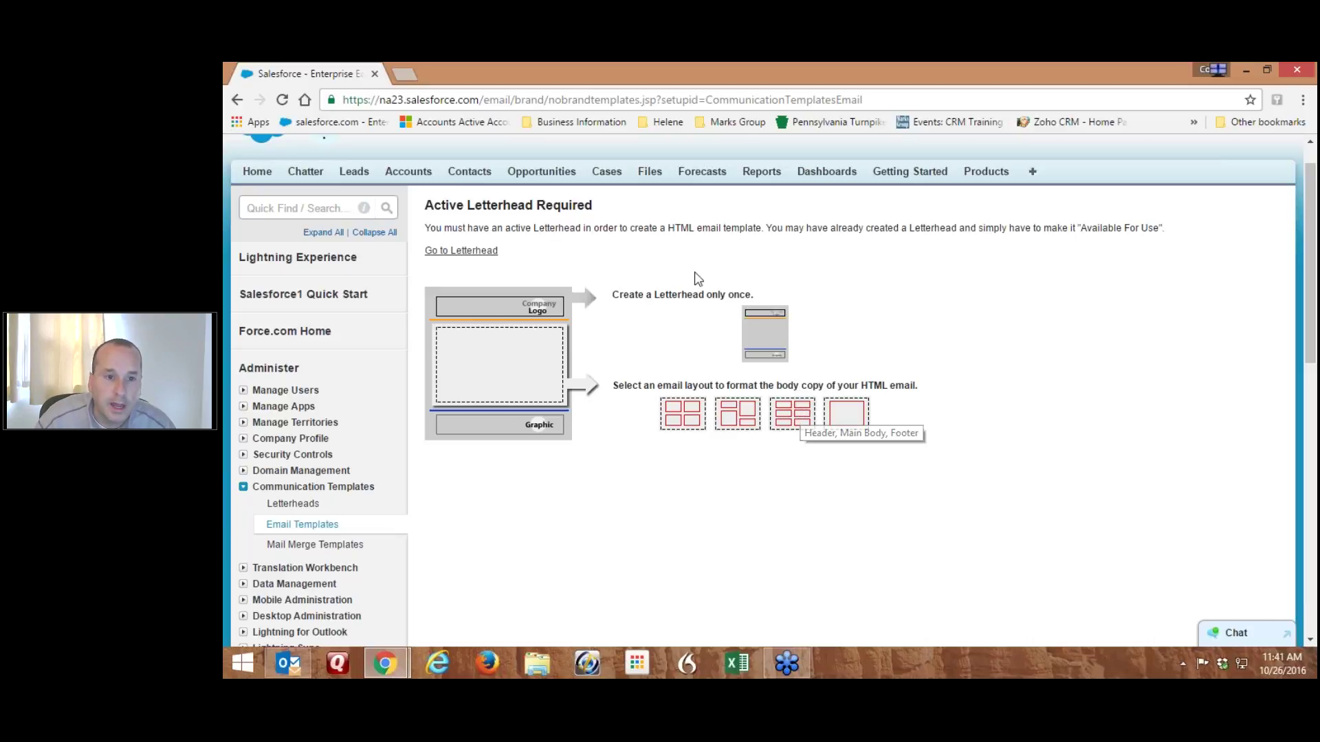
pyautogui.click(237, 99)
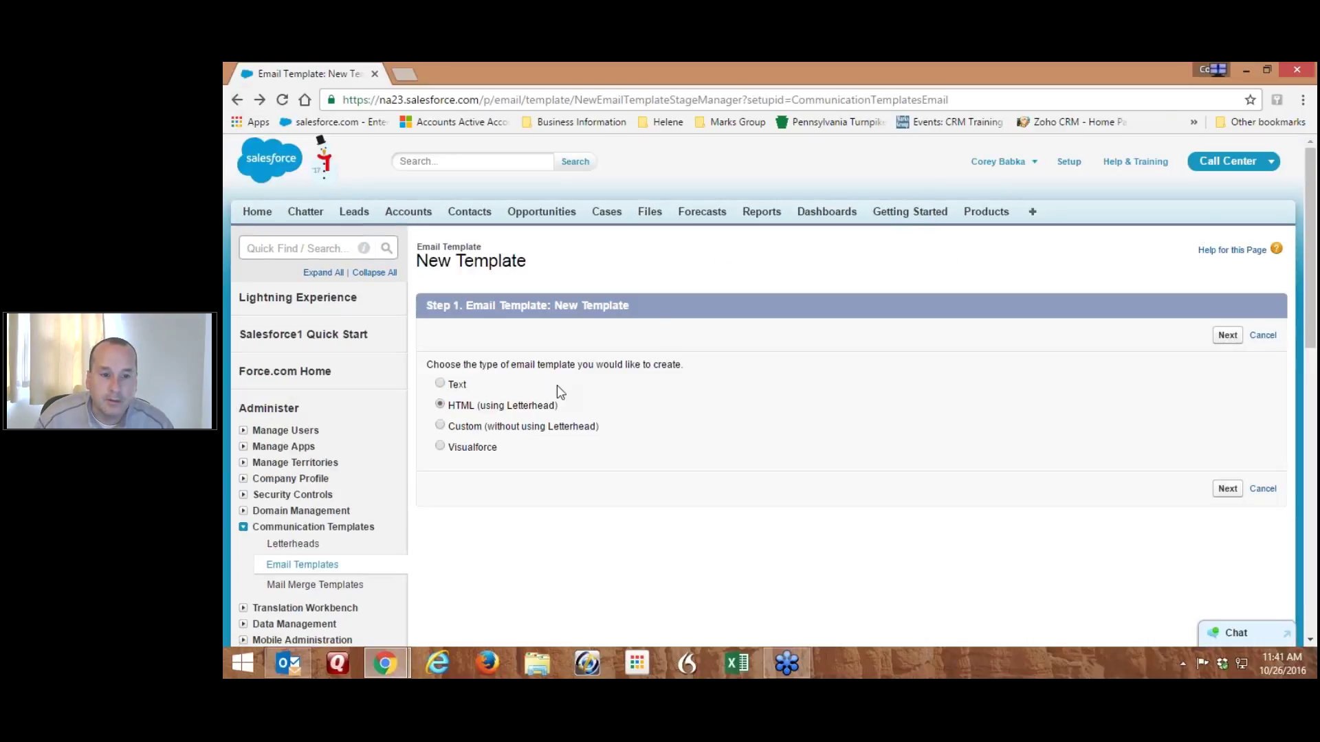
# Choose the Text template type and continue to the details form
pyautogui.click(441, 383)
pyautogui.click(1228, 336)
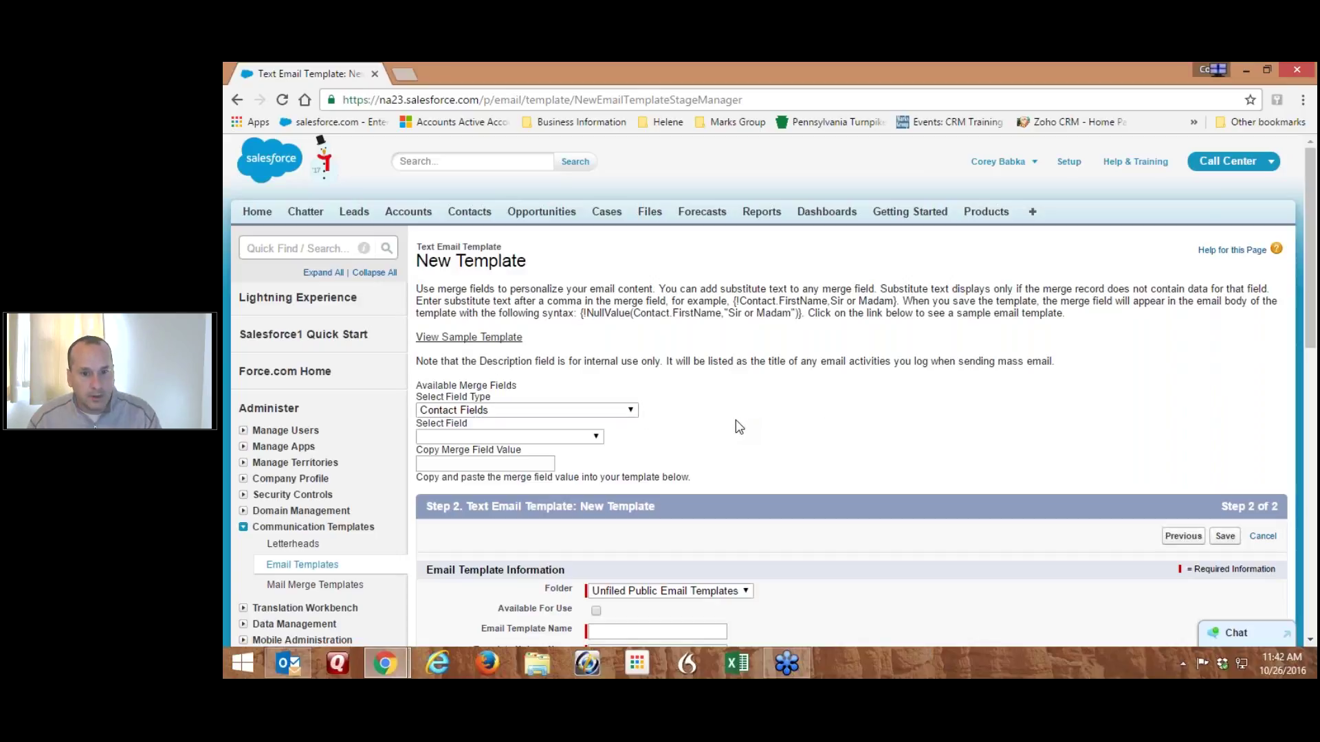
# Name the template 'Webinar Test Template' so the unique name auto-fills
pyautogui.scroll(-3, 739, 426)
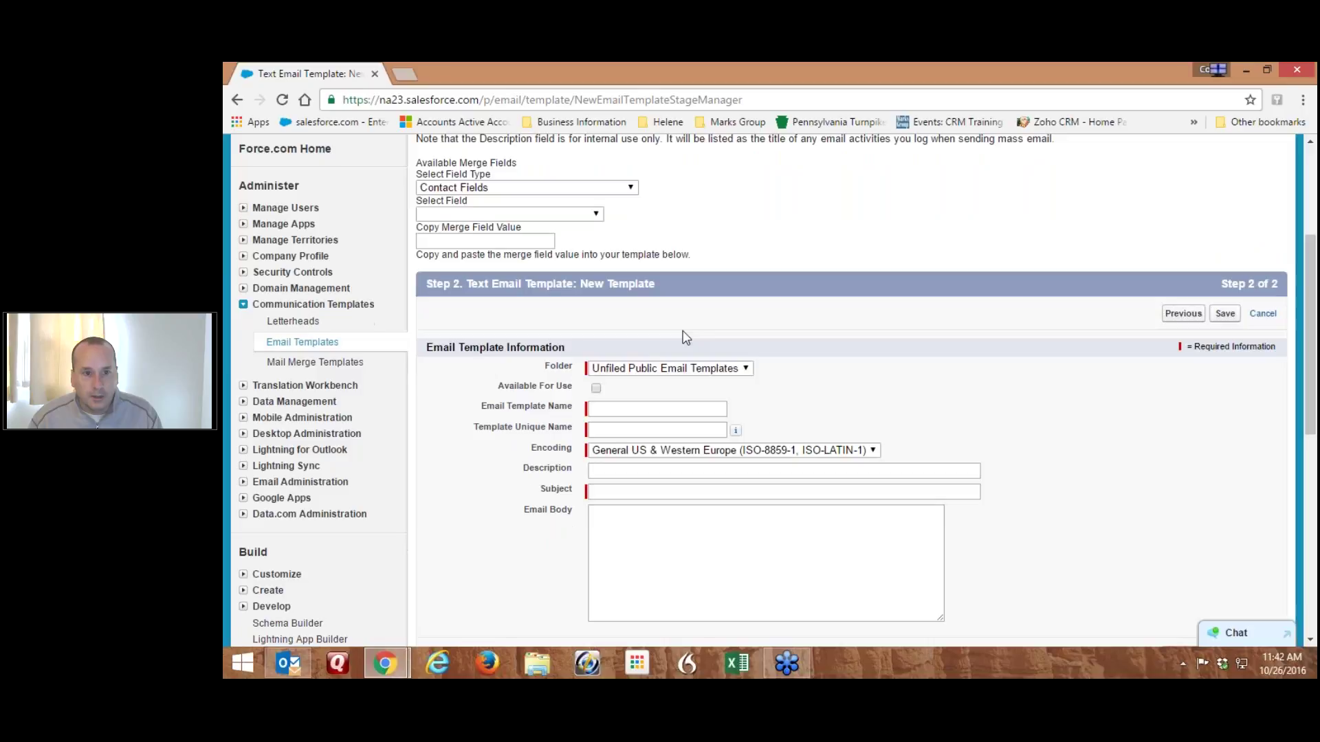
pyautogui.scroll(2, 751, 433)
pyautogui.scroll(-3, 751, 433)
pyautogui.click(623, 297)
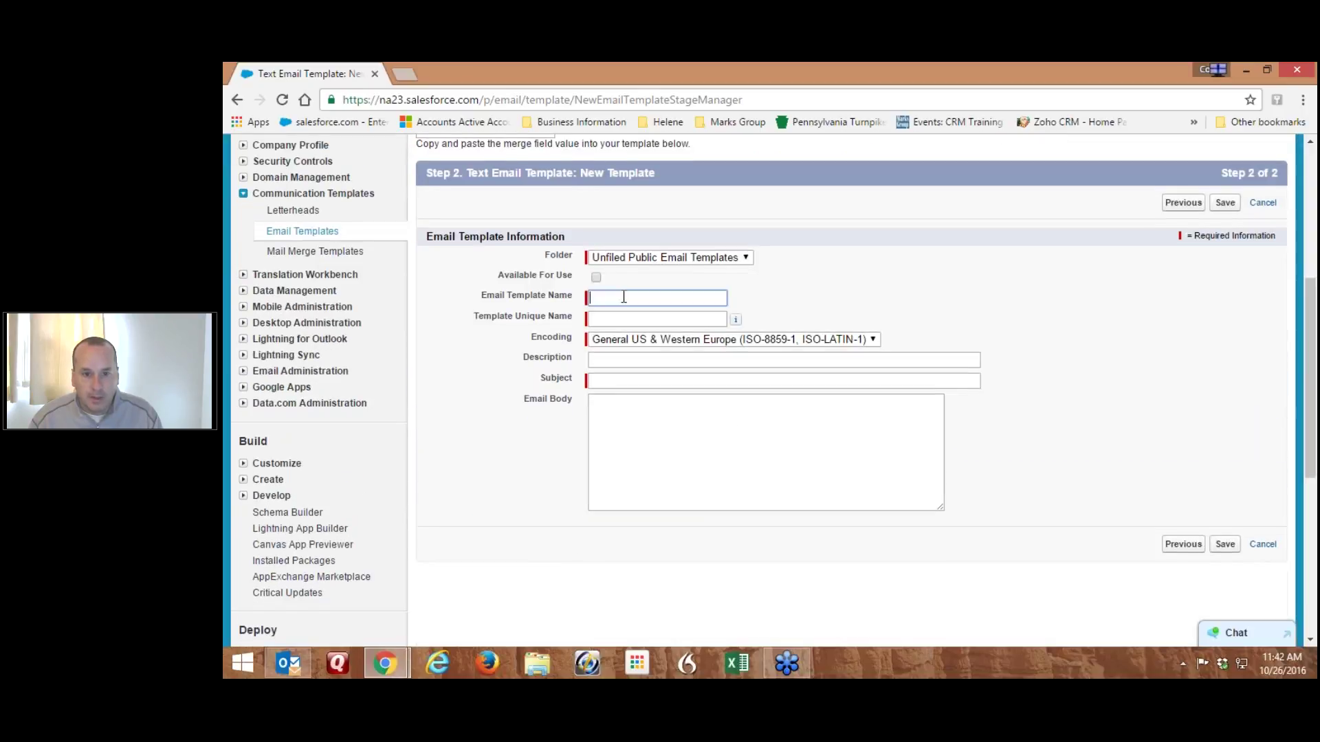
pyautogui.write('W')
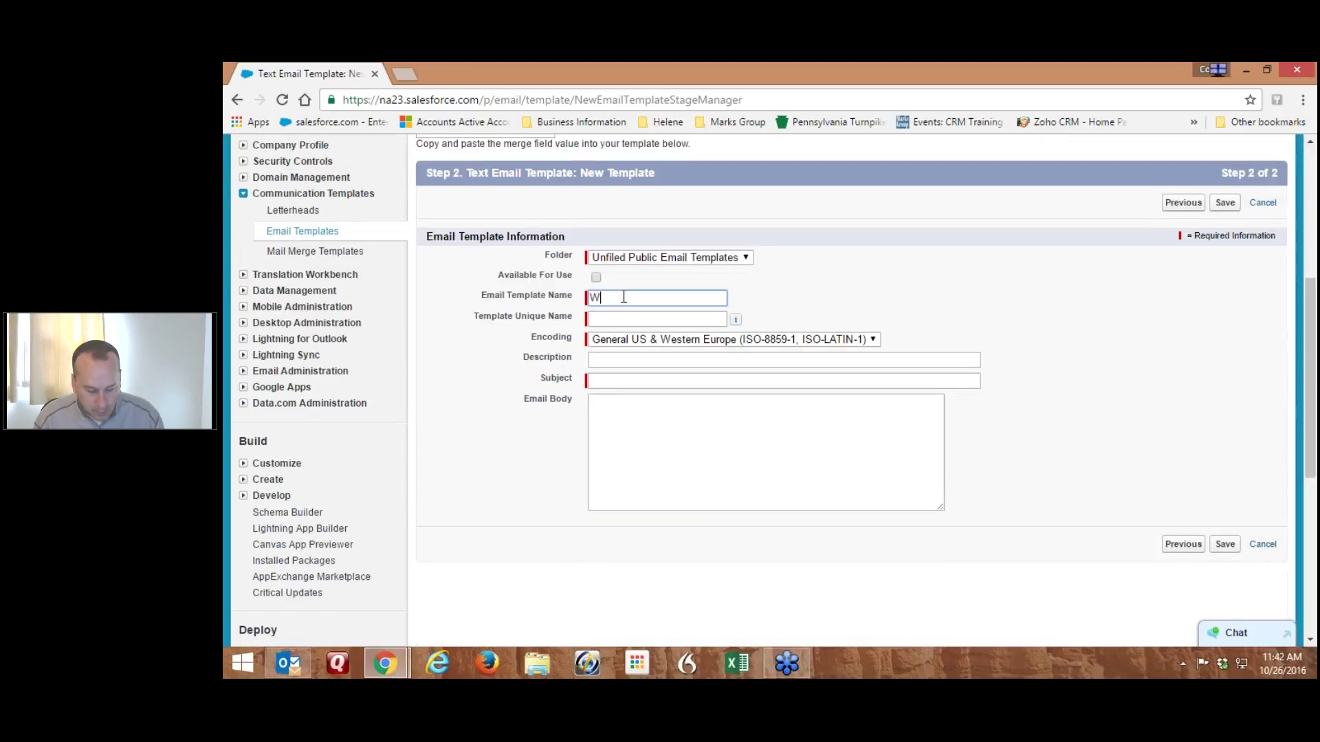
pyautogui.write('ebinar Test Template')
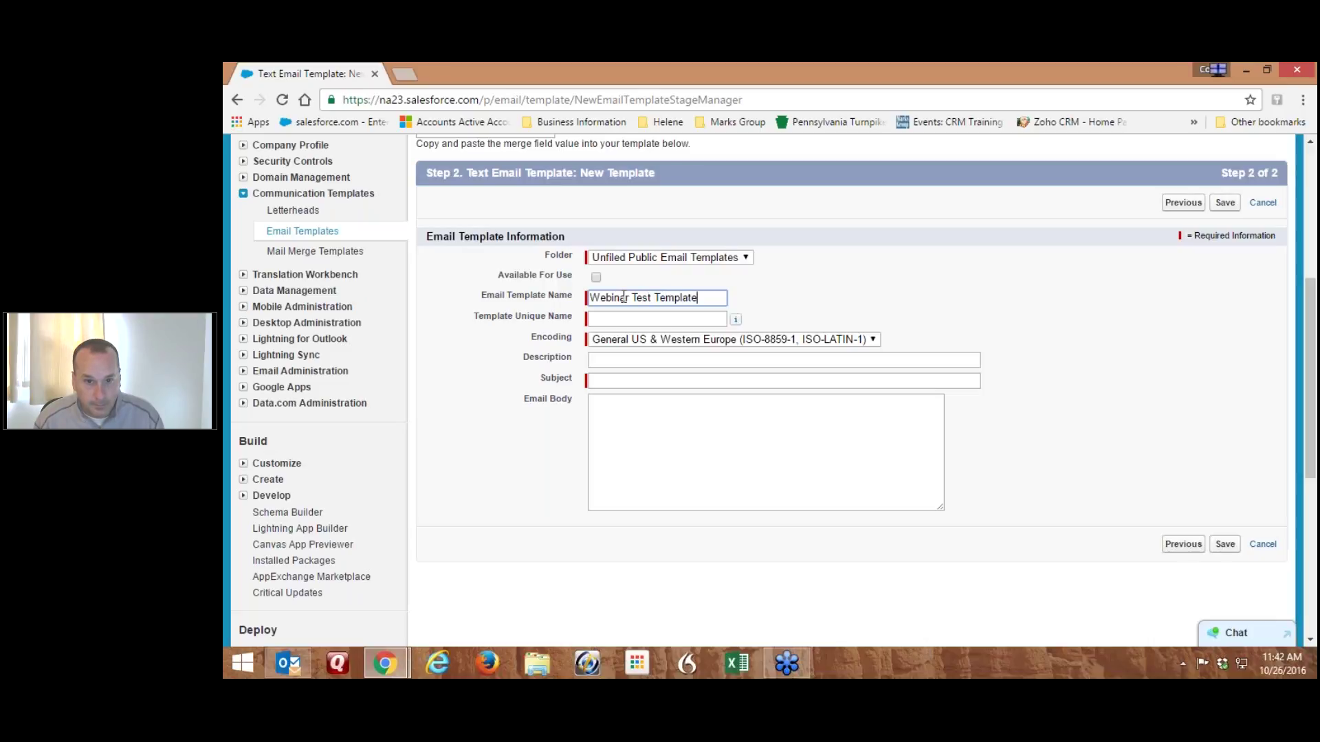
pyautogui.press('Tab')
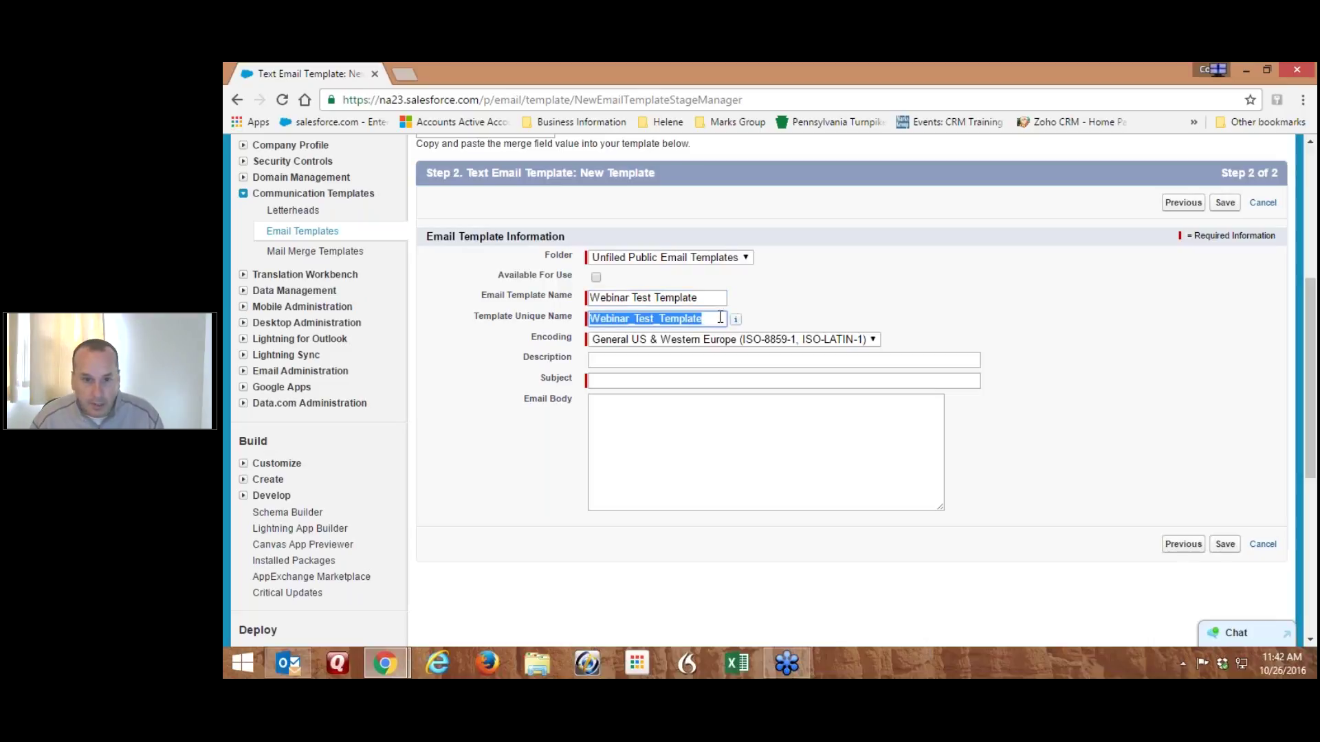
# Add the description 'used only for a webinar when doing the tips' and subject 'Welcome to the Webinar!'
pyautogui.click(612, 360)
pyautogui.write('used only for a webinar when doing the tips')
pyautogui.press('Tab')
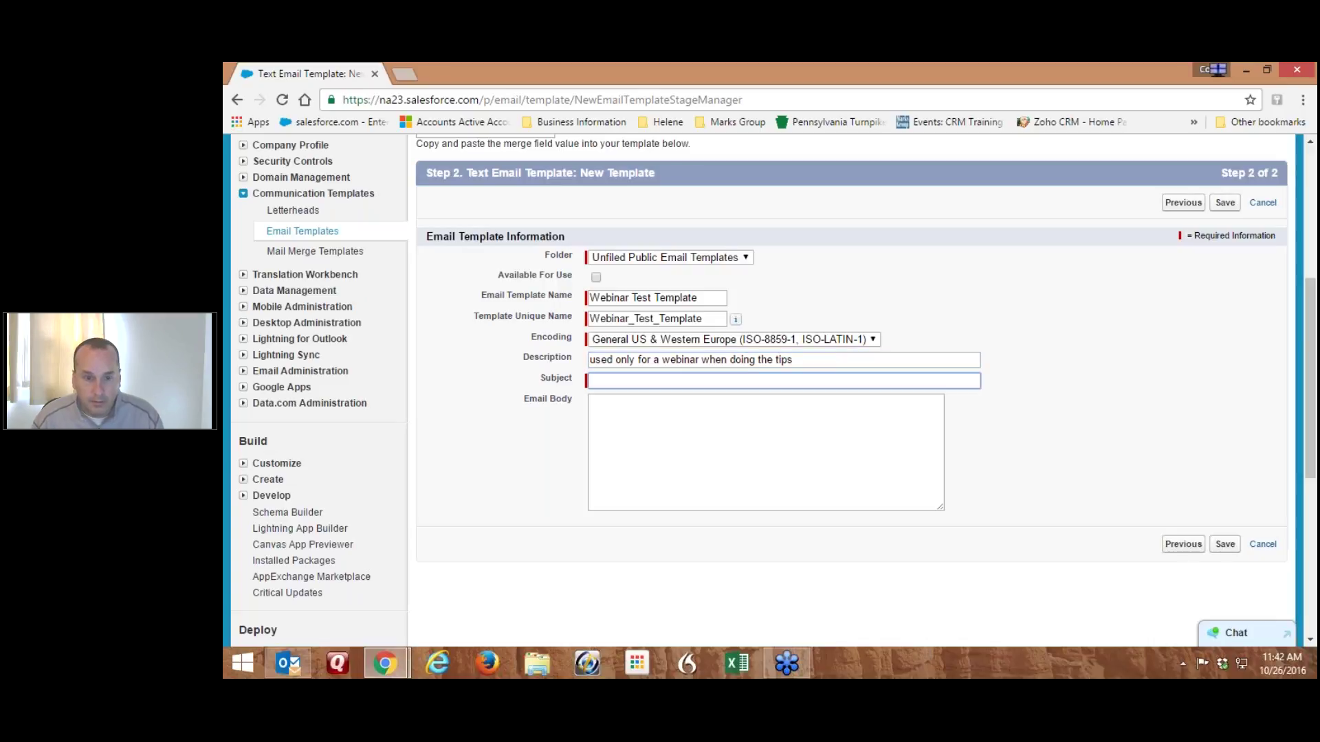
pyautogui.write('Welcome ')
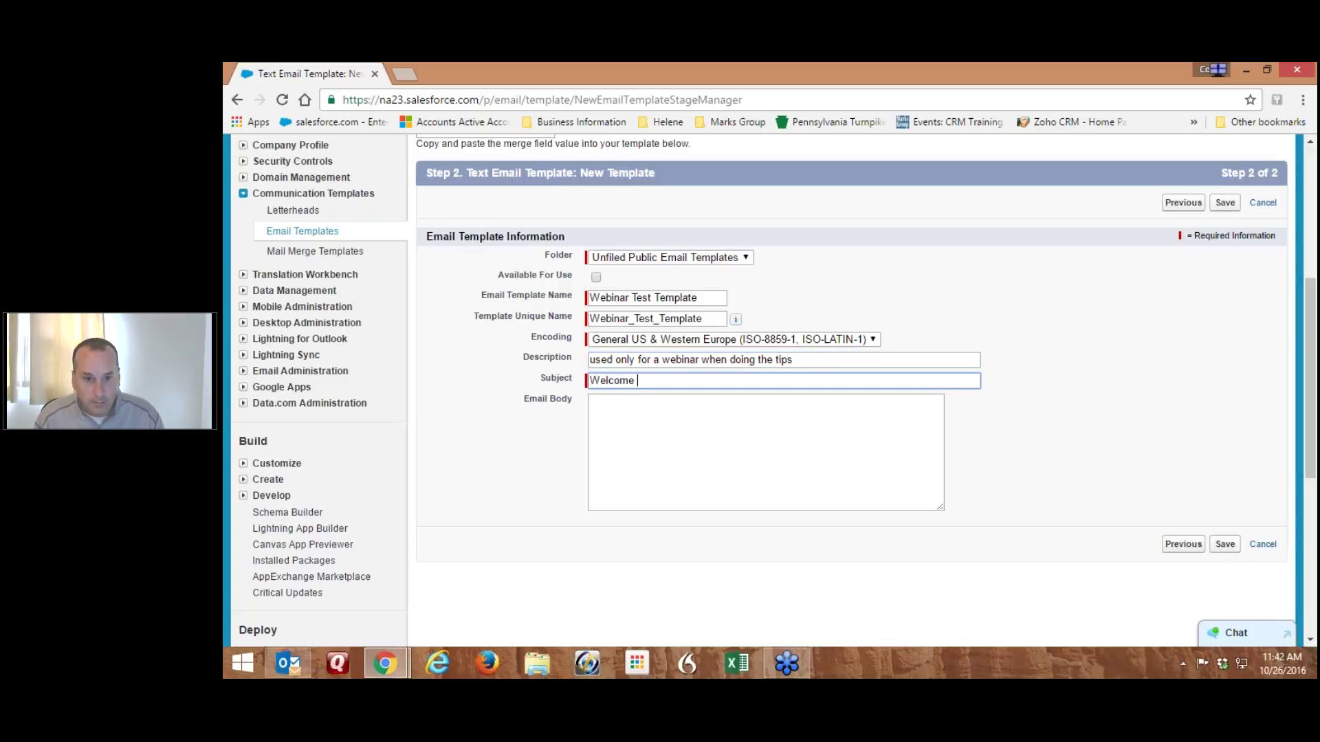
pyautogui.write('to the Webinar!')
pyautogui.press('Tab')
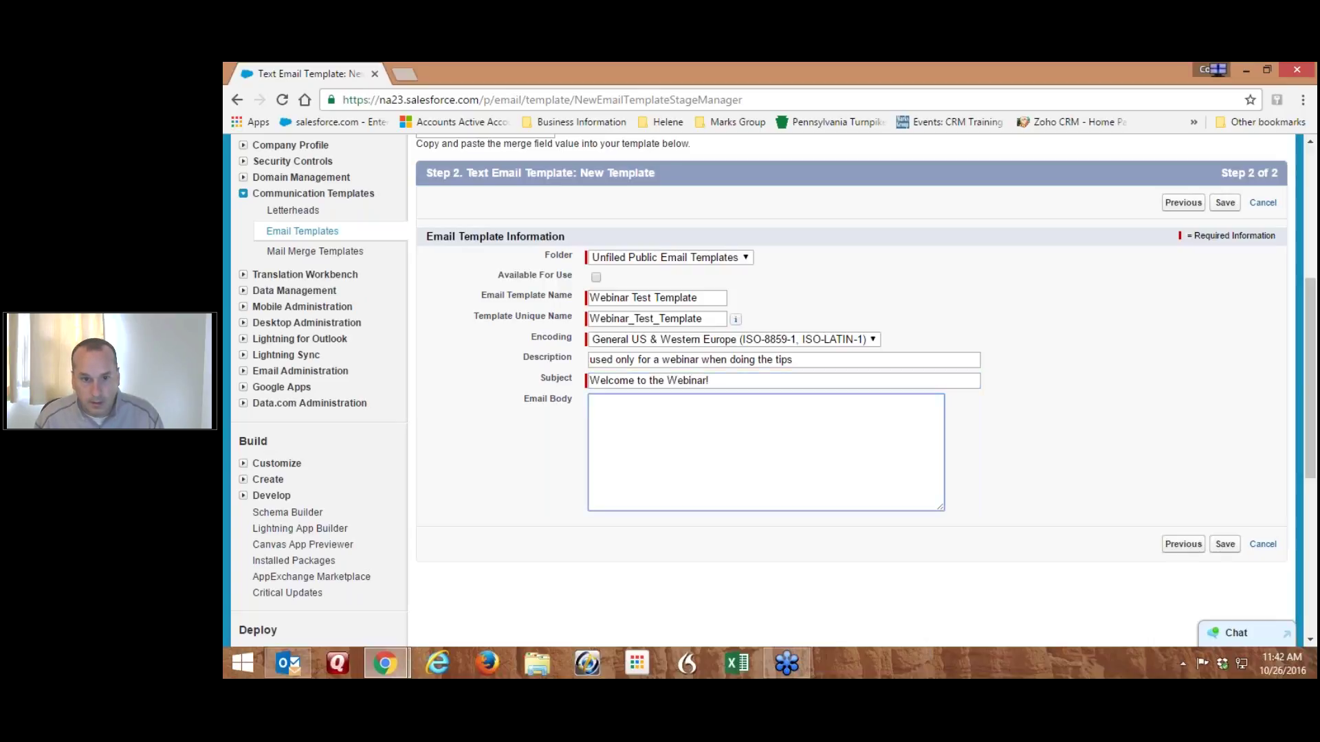
# Write the body: 'Dear ,' welcome and thanks message, 'Hopefully, this will help with your .' and a sign-off
pyautogui.write('Dear ,  ')
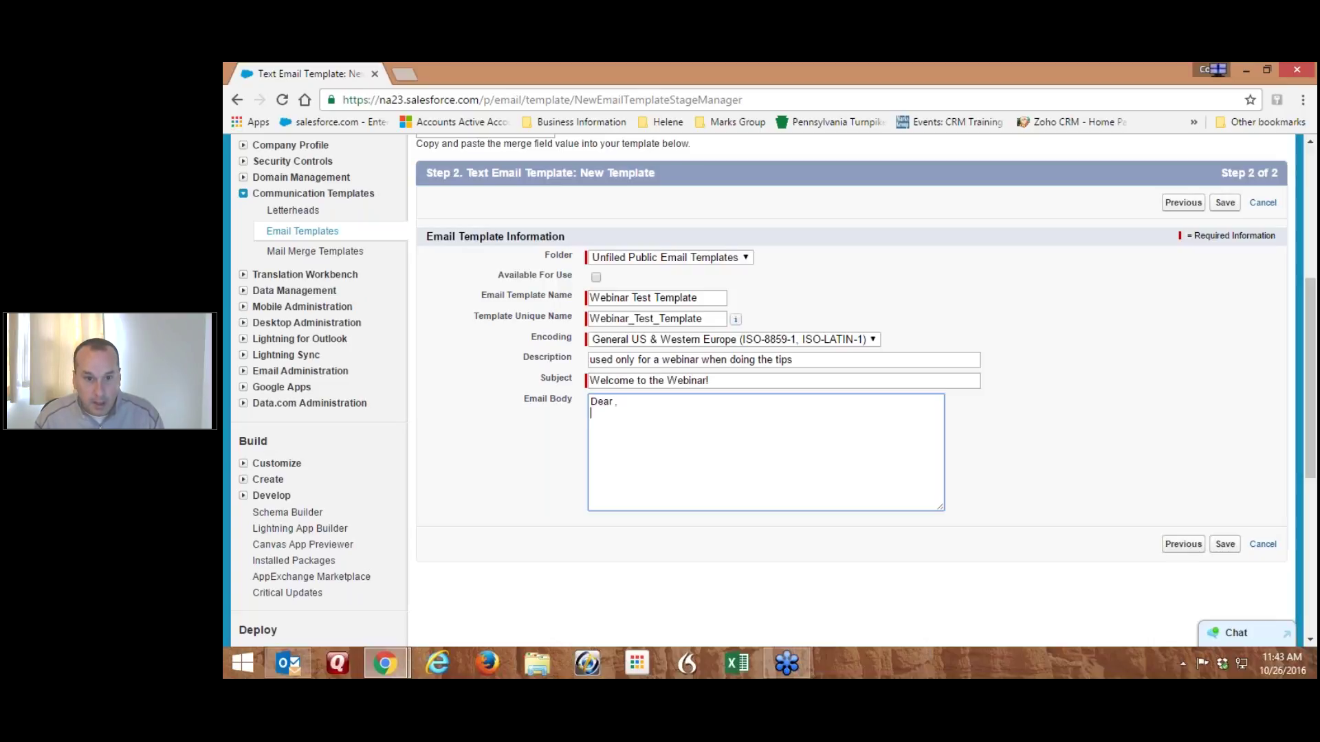
pyautogui.write('Just wanted t')
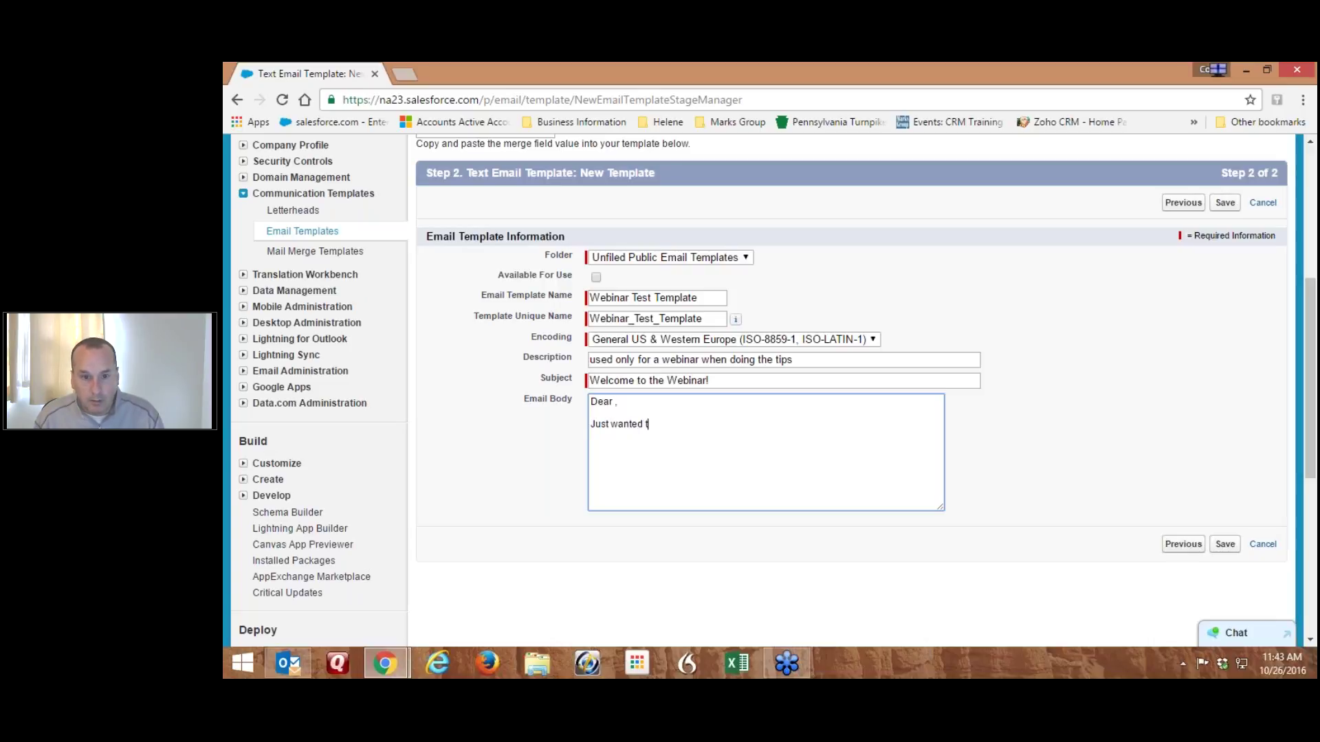
pyautogui.write('o welcome you ')
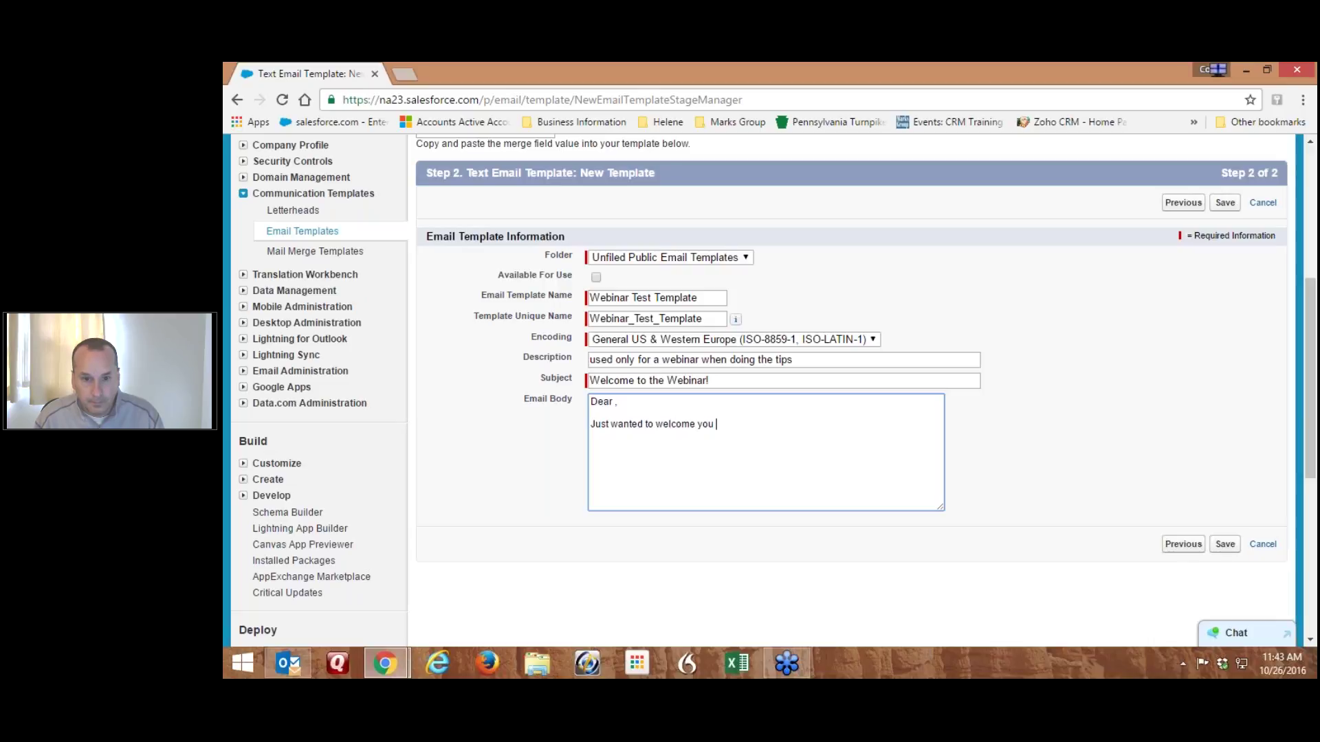
pyautogui.write('to the webinar and thank you for signing up')
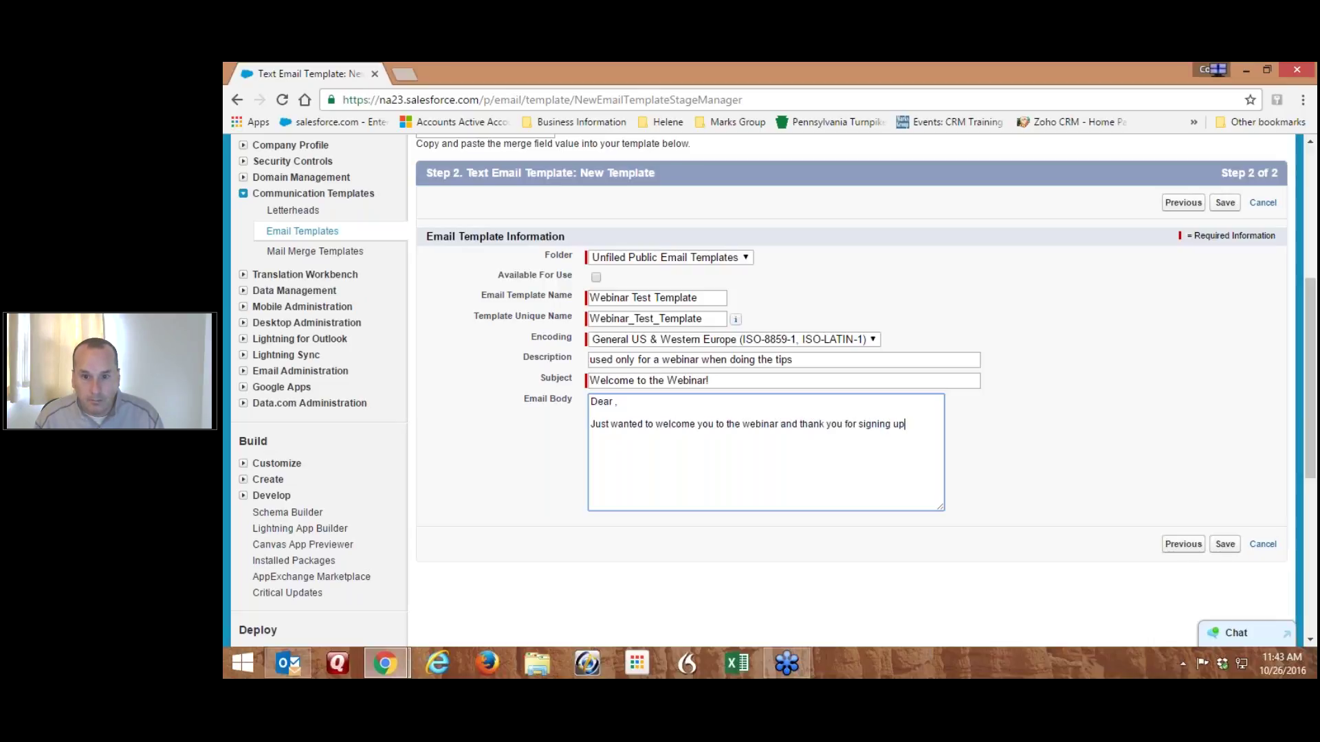
pyautogui.write("!  Here's a link to the ")
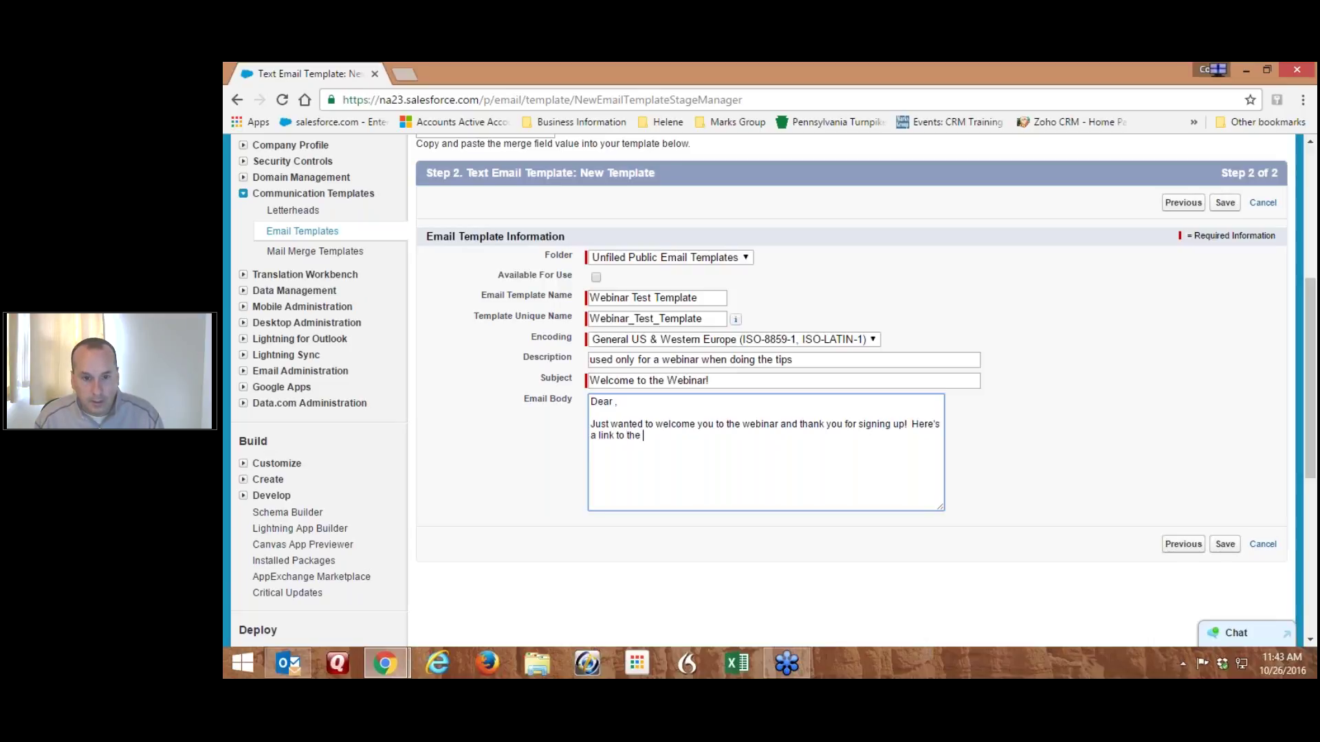
pyautogui.write('address that you ')
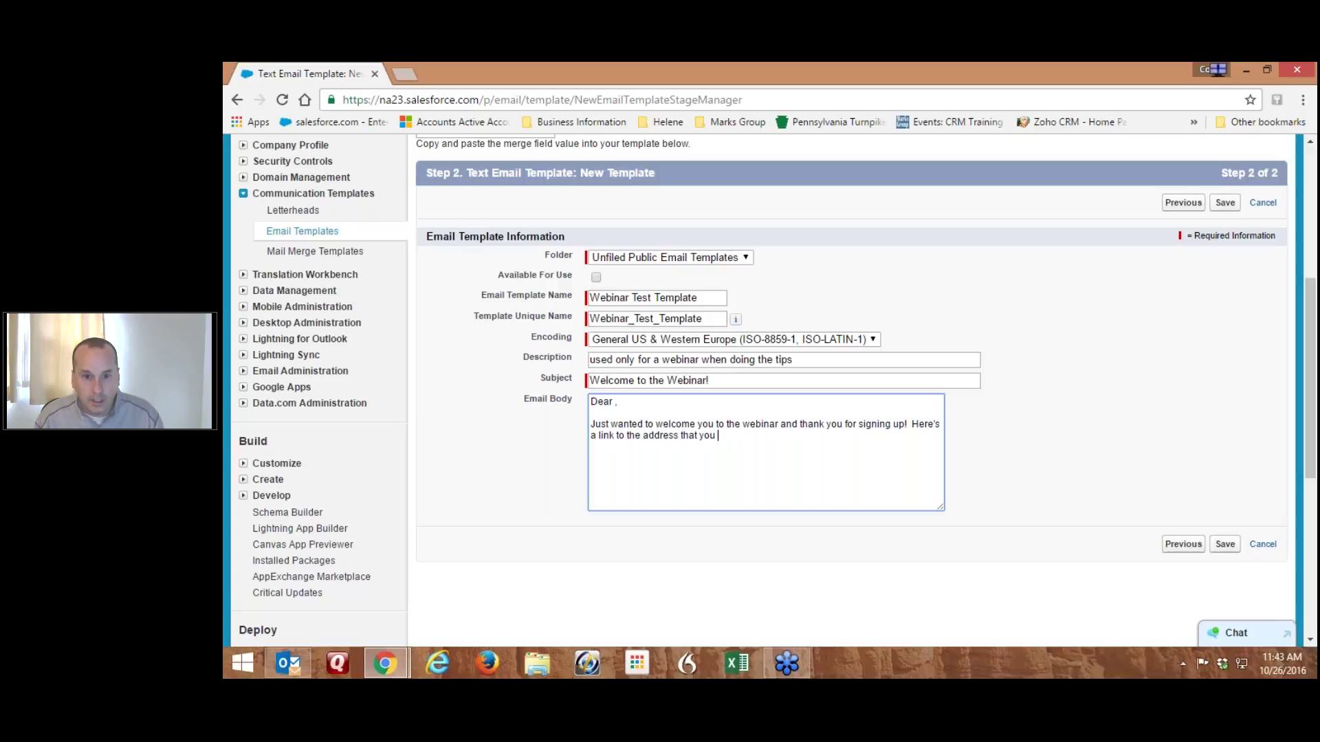
pyautogui.write('need to')
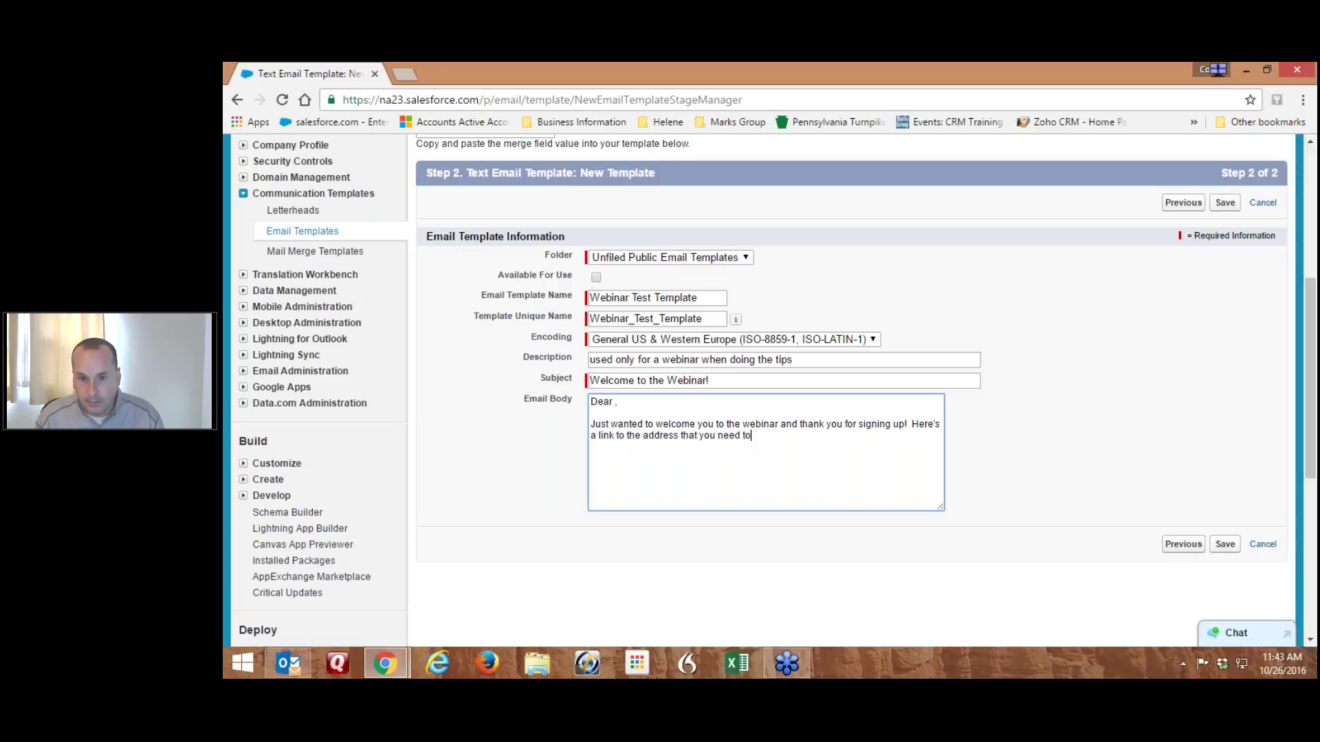
pyautogui.write(' attend....')
pyautogui.press('Return')
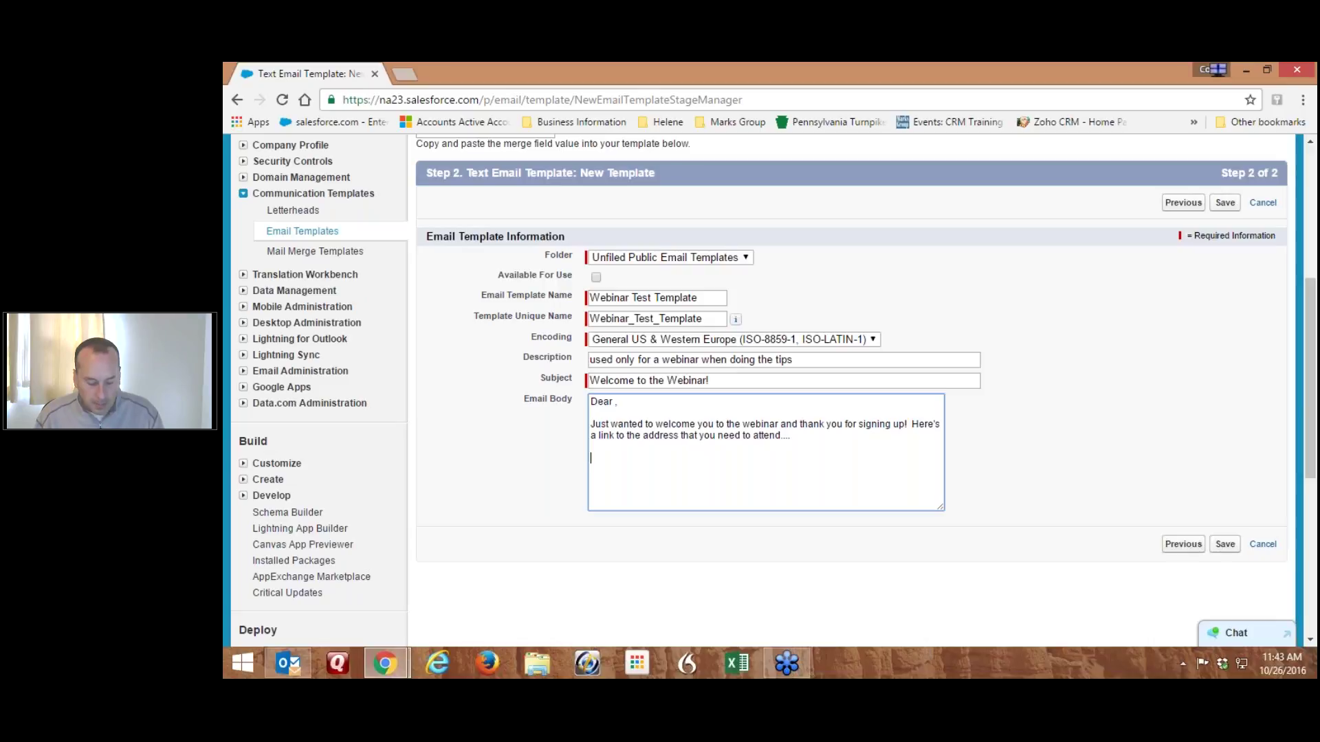
pyautogui.write('Hopefully')
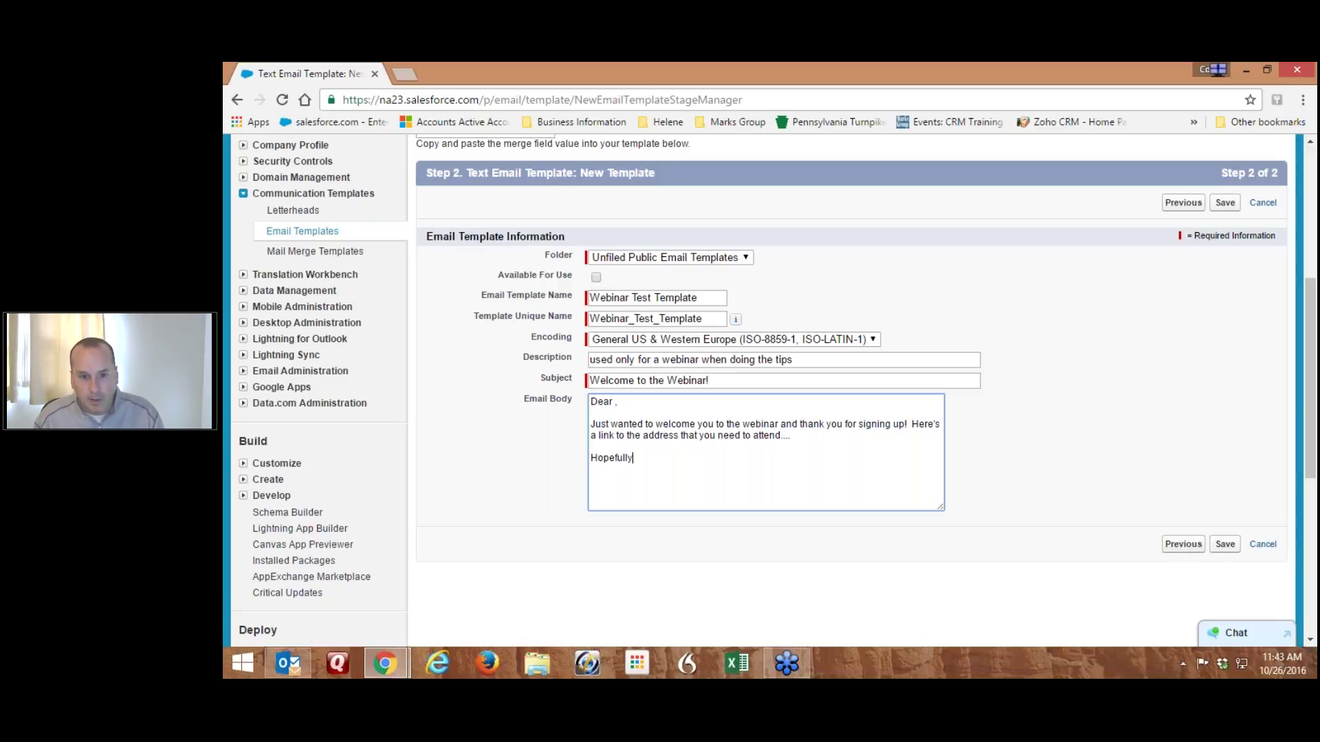
pyautogui.write(', this will ')
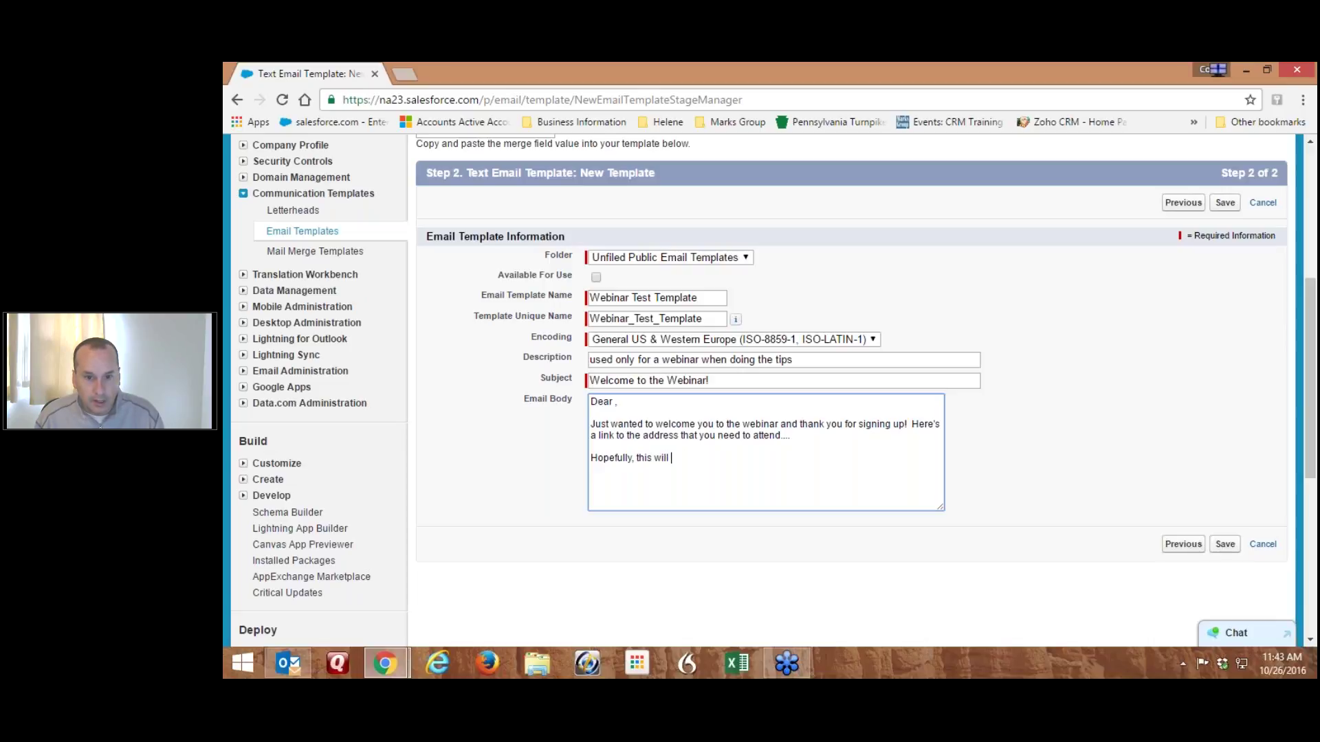
pyautogui.write('help with your ')
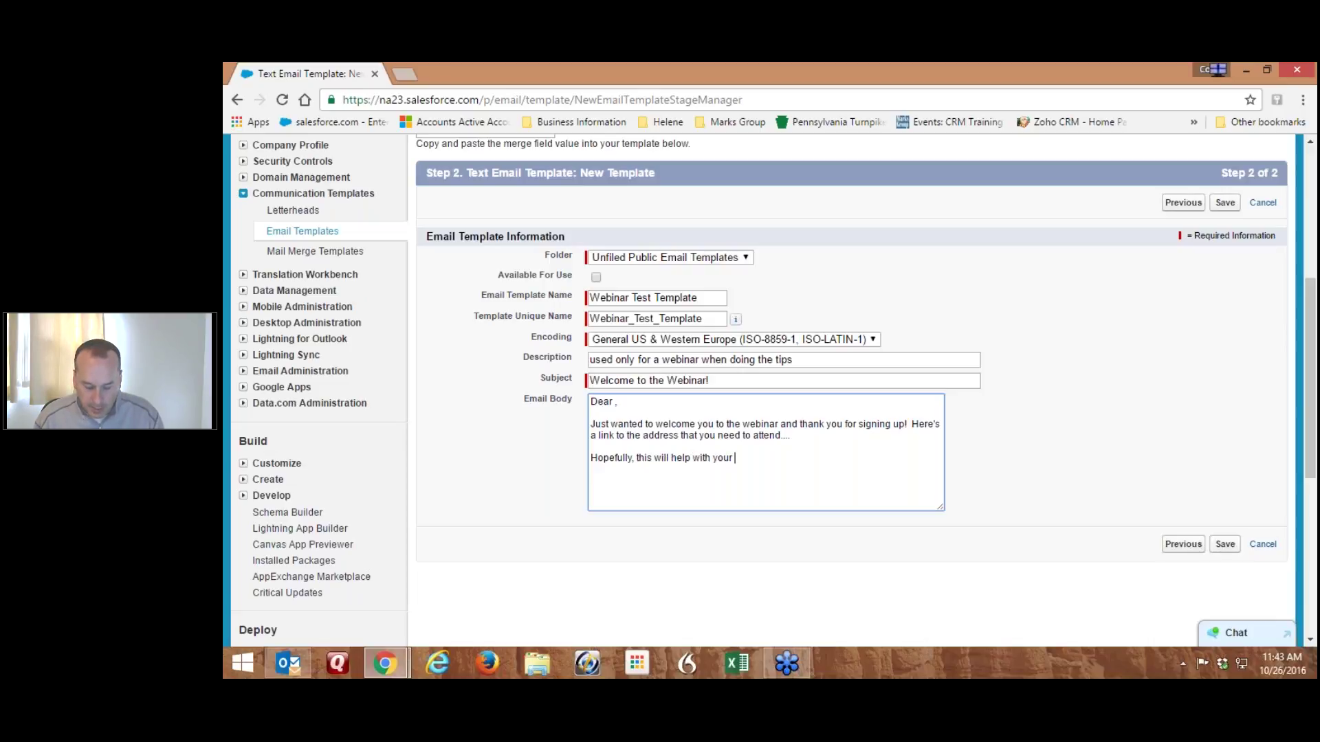
pyautogui.write('.  -Corey')
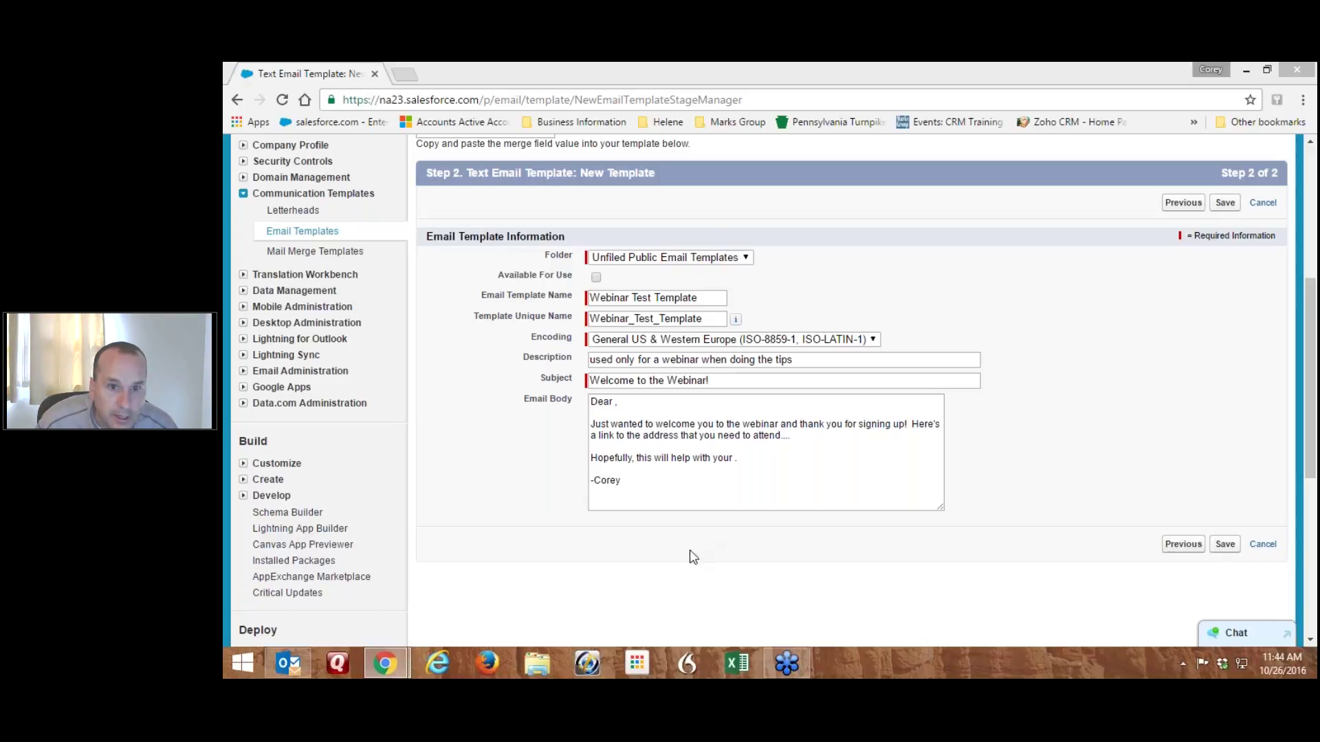
pyautogui.click(664, 259)
pyautogui.click(666, 260)
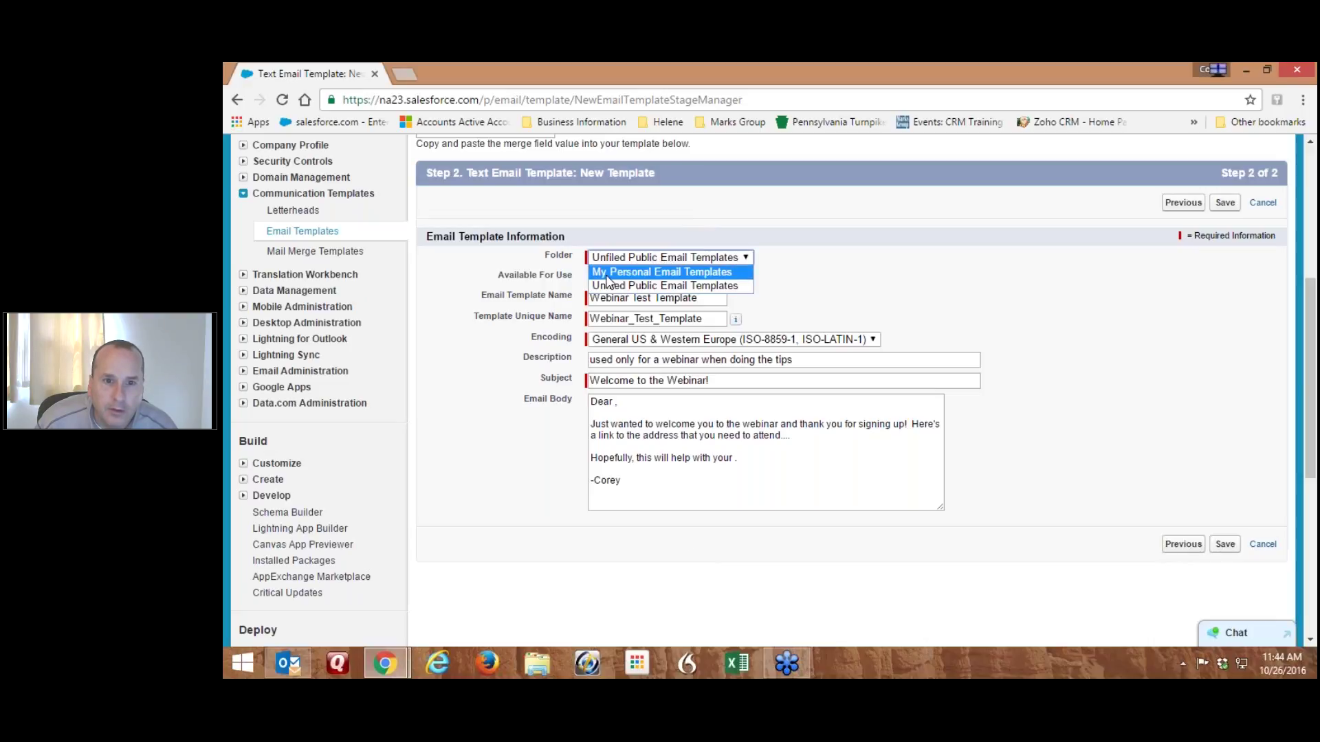
pyautogui.click(620, 283)
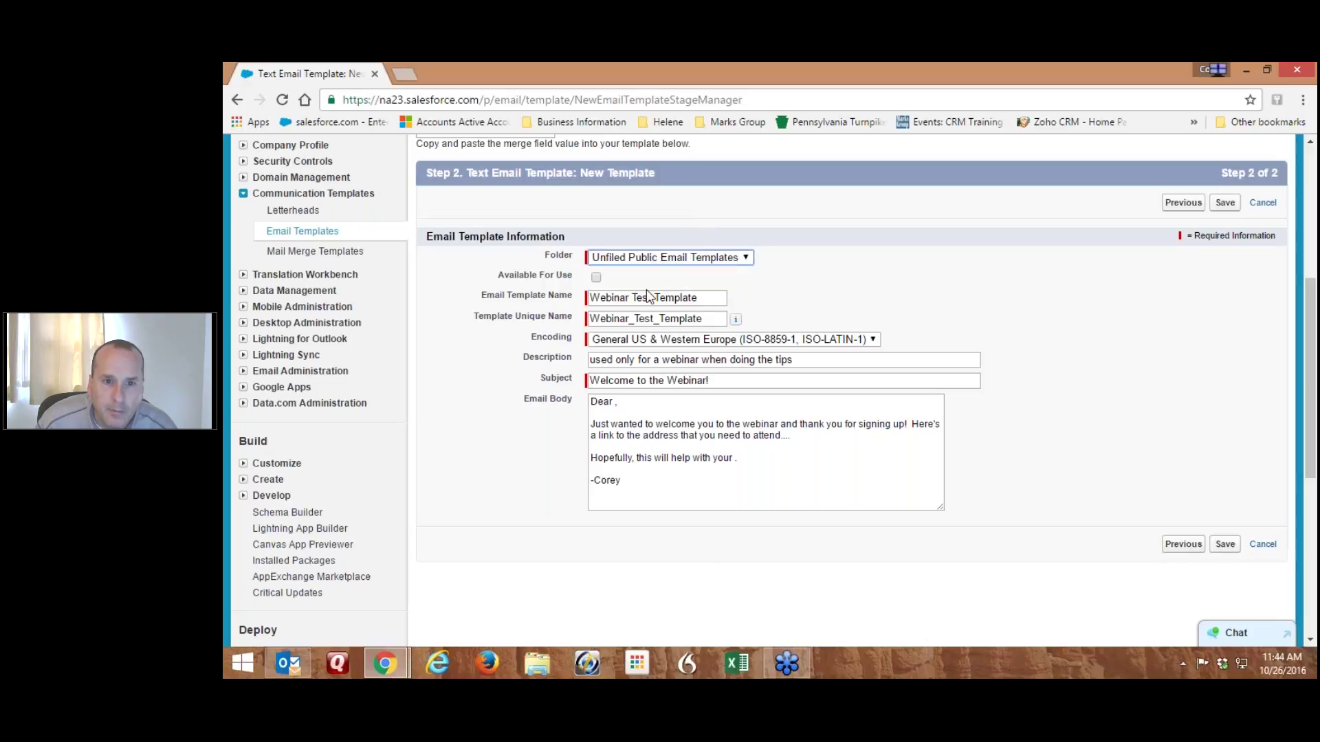
pyautogui.click(616, 403)
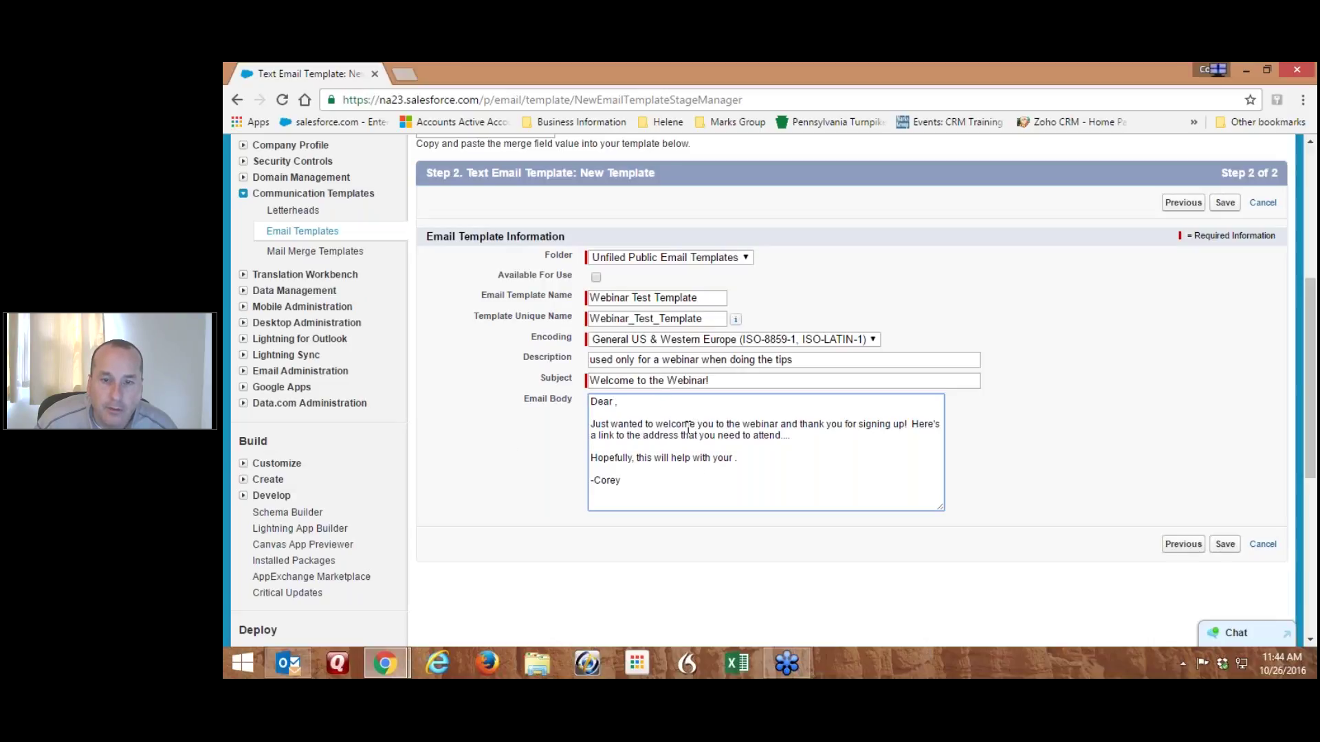
pyautogui.scroll(2, 687, 428)
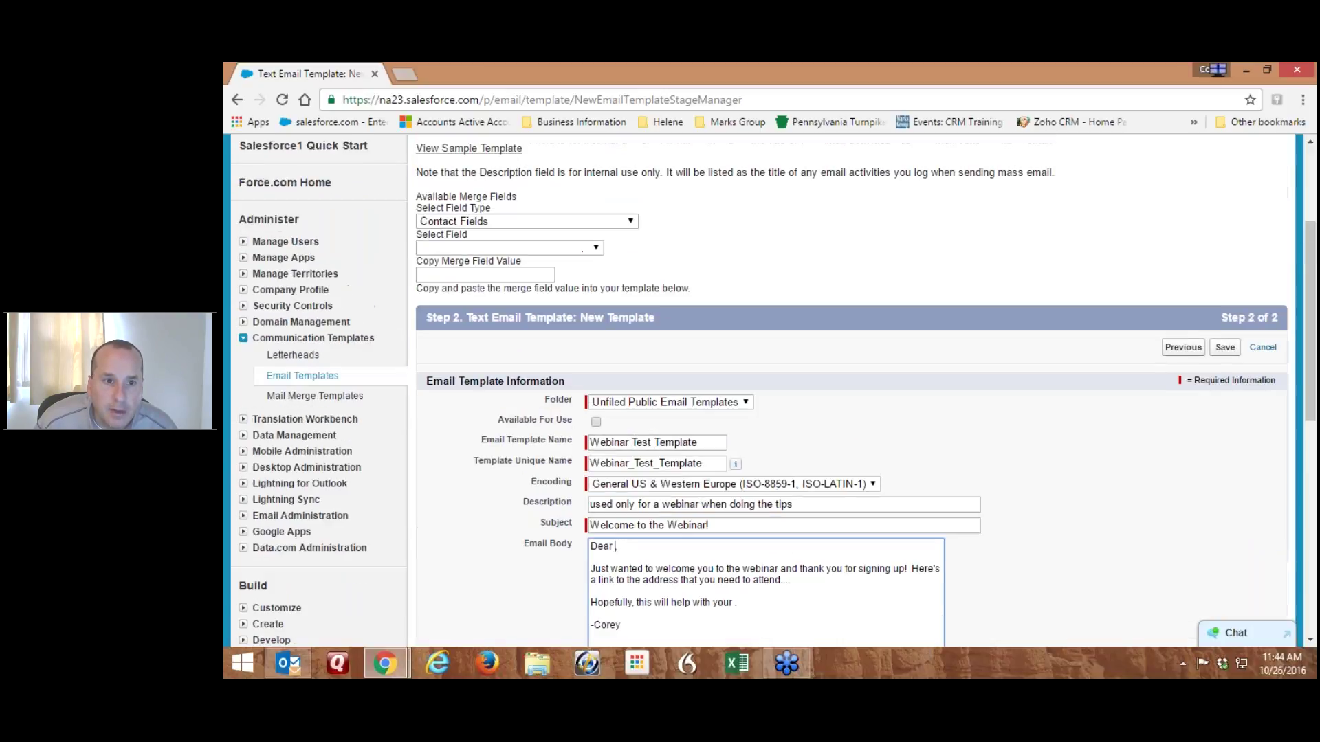
pyautogui.scroll(-1, 689, 429)
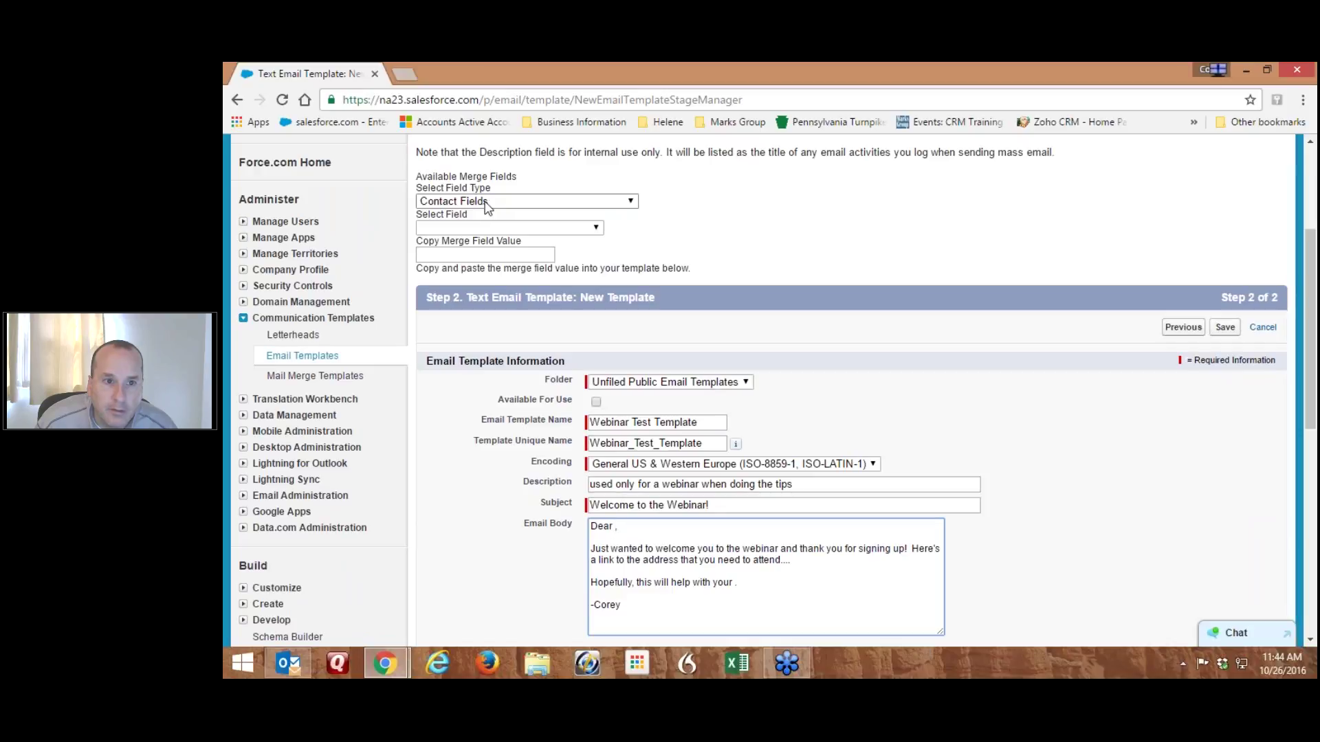
# Generate and copy the Contact First Name merge field {!Contact.FirstName}
pyautogui.click(480, 204)
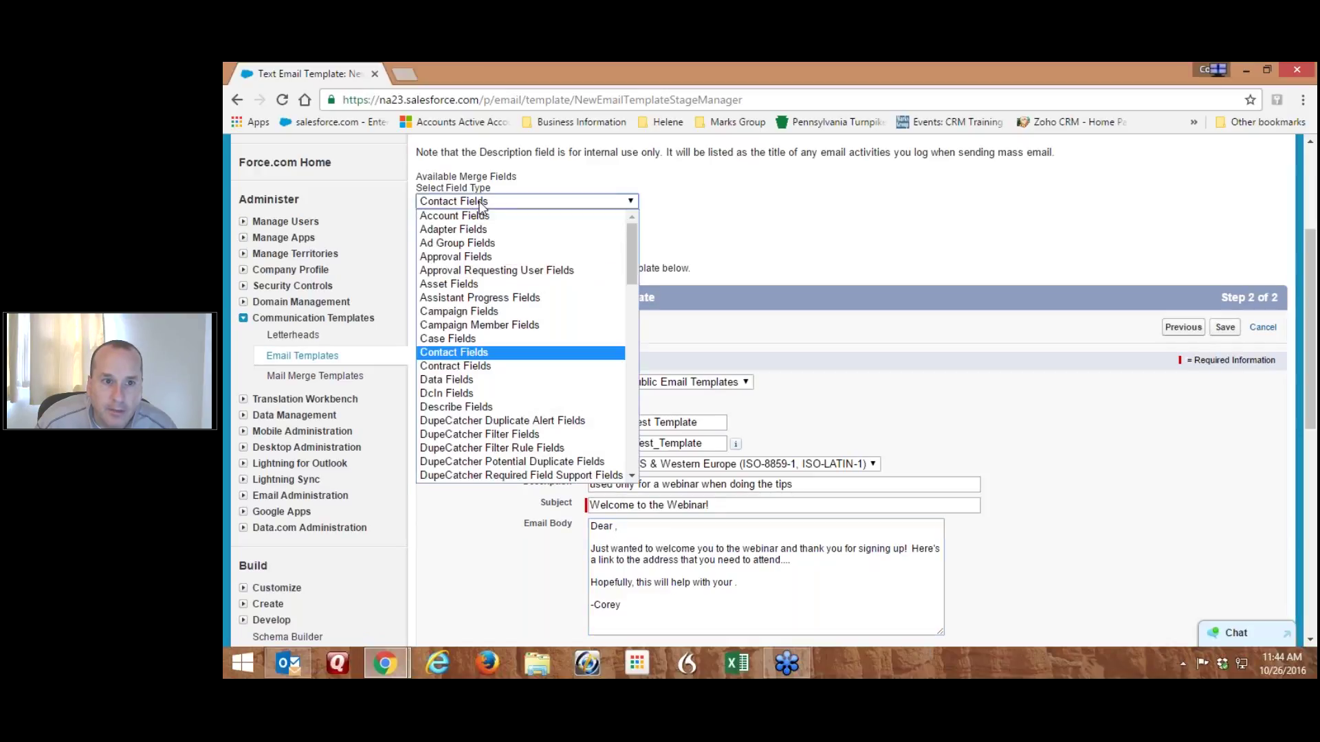
pyautogui.click(477, 353)
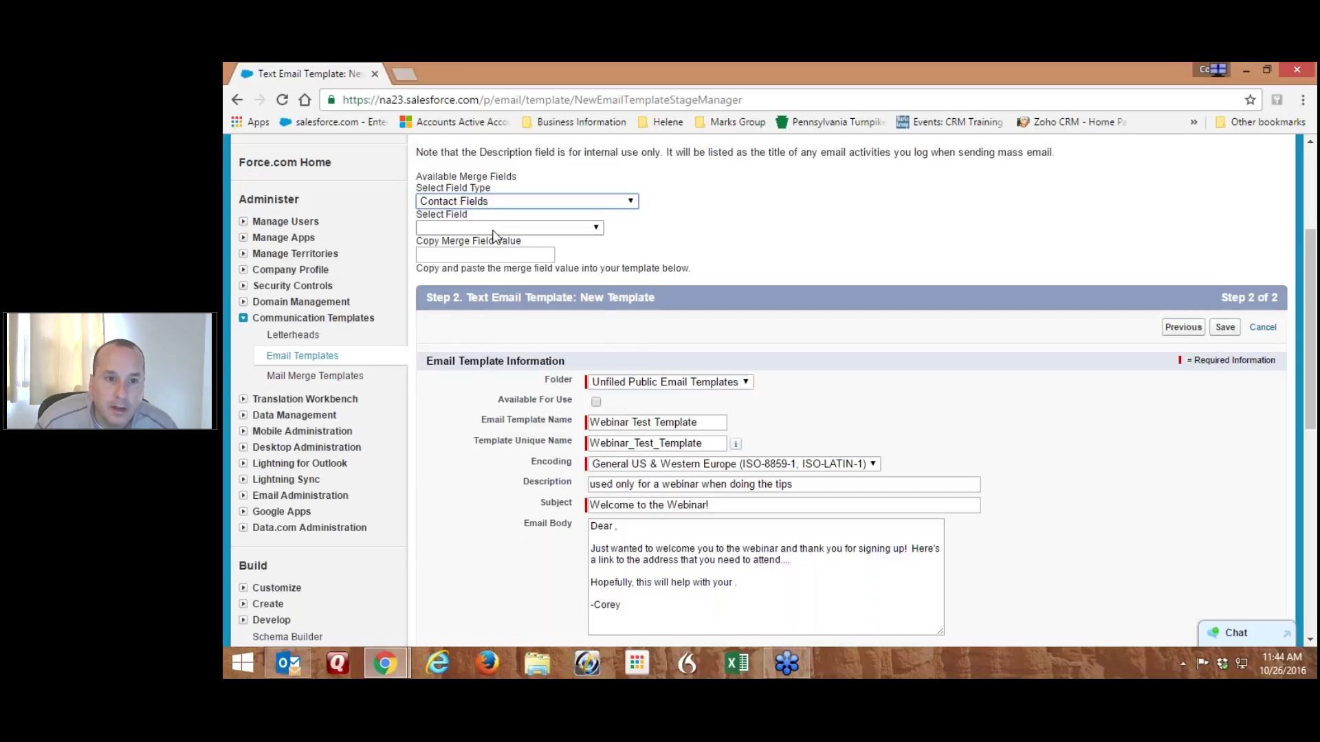
pyautogui.click(496, 227)
pyautogui.moveTo(596, 280); pyautogui.dragTo(528, 323)
pyautogui.click(462, 357)
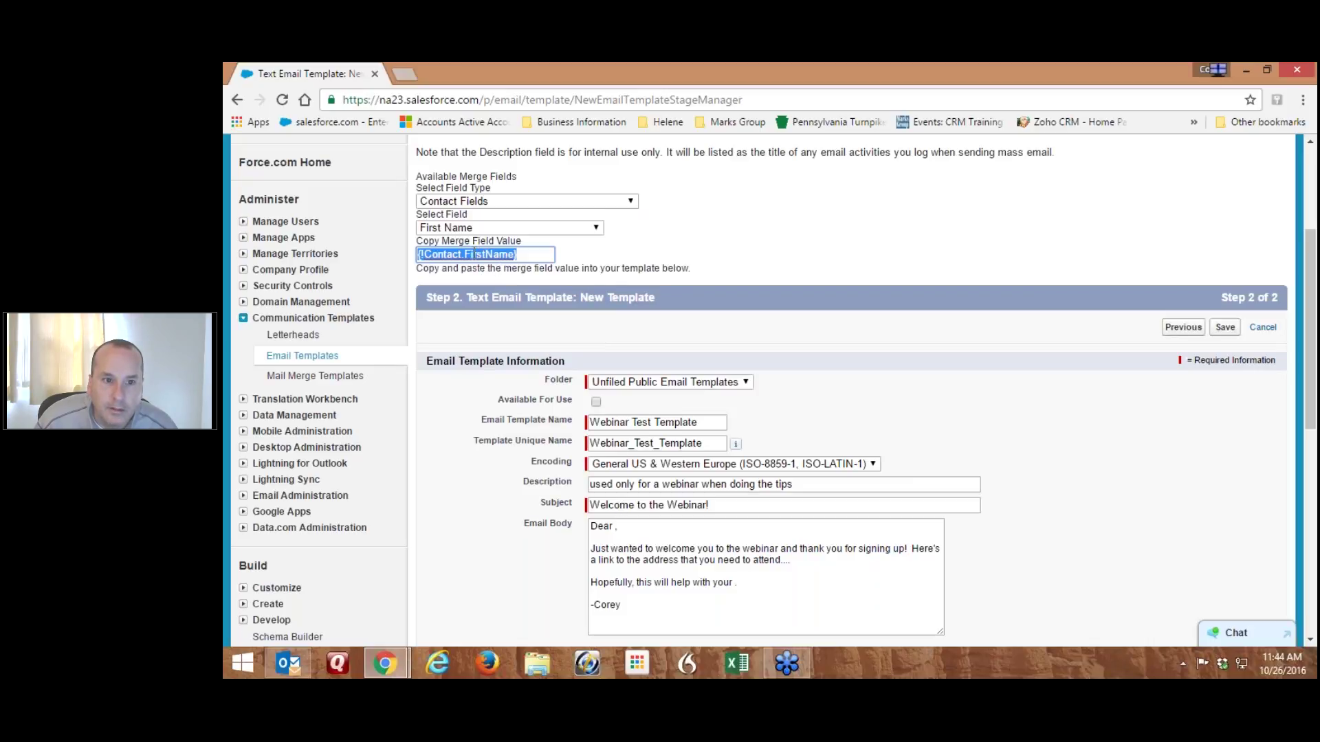
pyautogui.rightClick(473, 254)
pyautogui.click(505, 348)
# Paste {!Contact.FirstName} after 'Dear' in the email body
pyautogui.click(616, 526)
pyautogui.rightClick(614, 528)
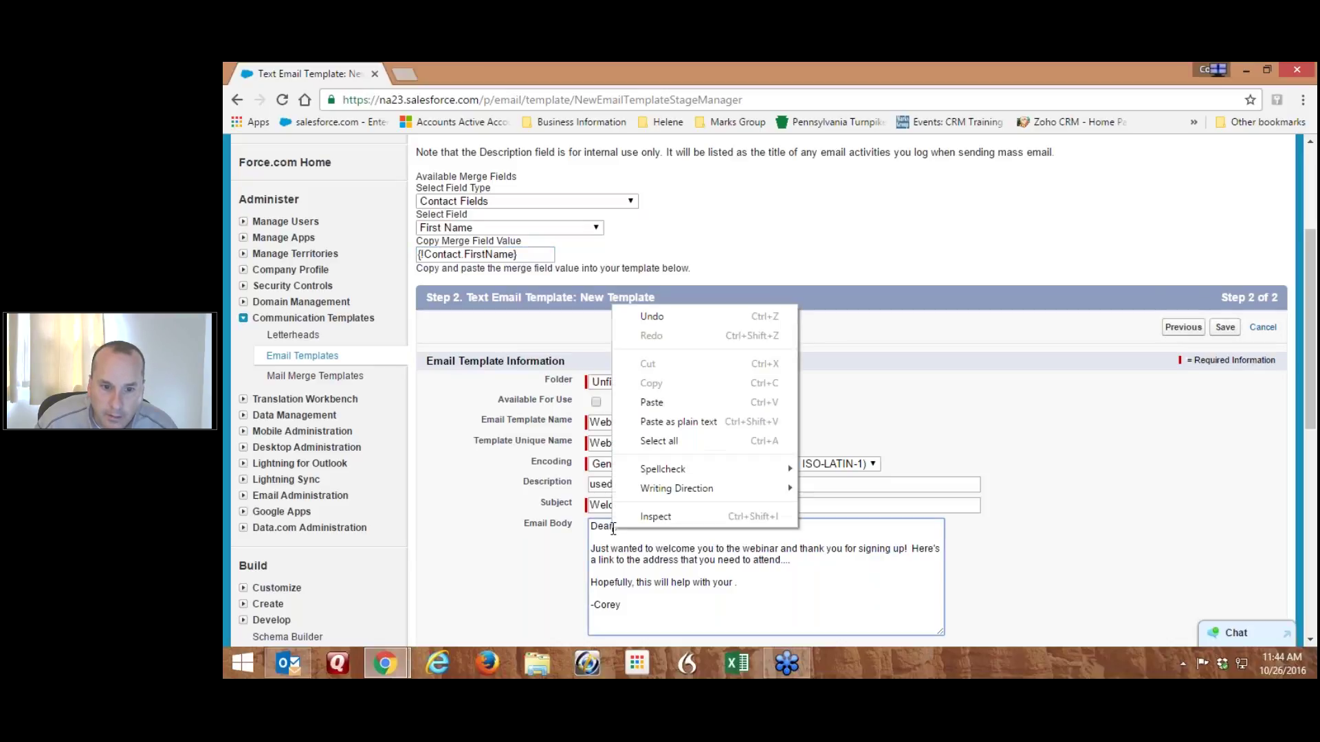
pyautogui.click(624, 539)
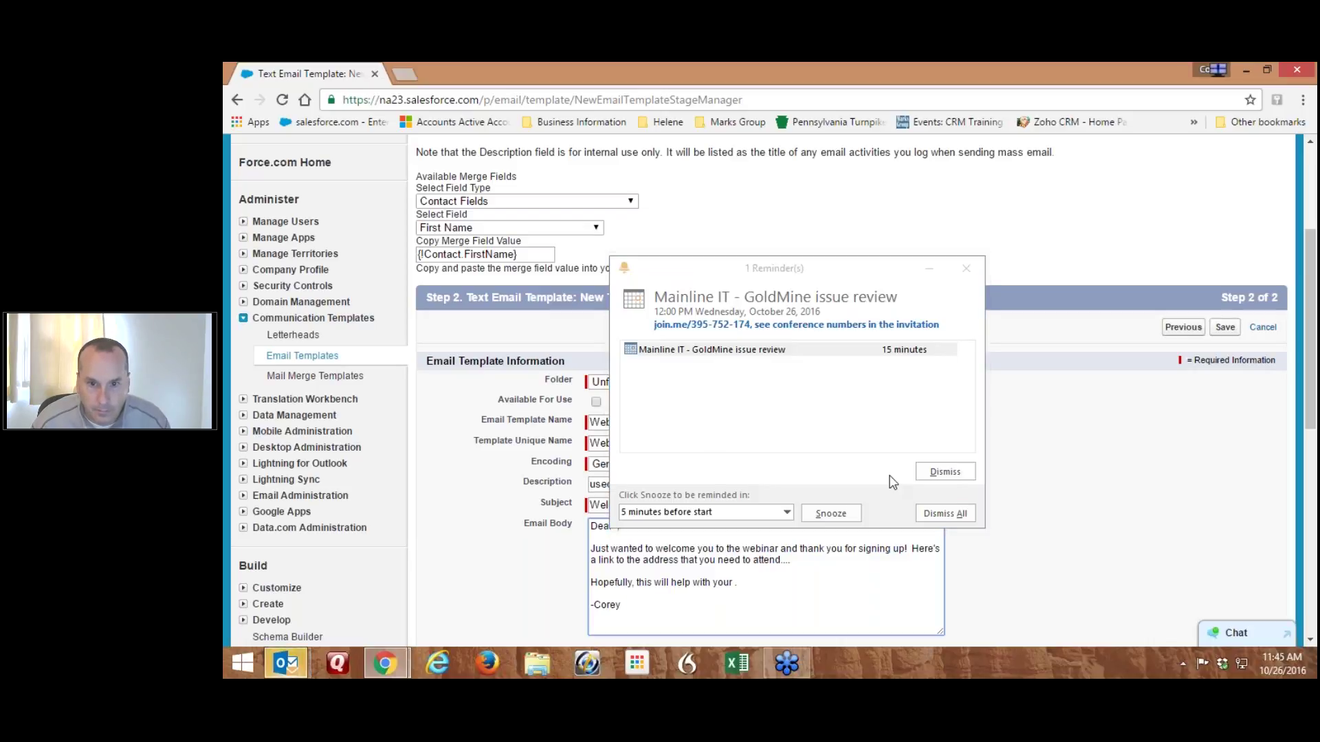
pyautogui.click(955, 474)
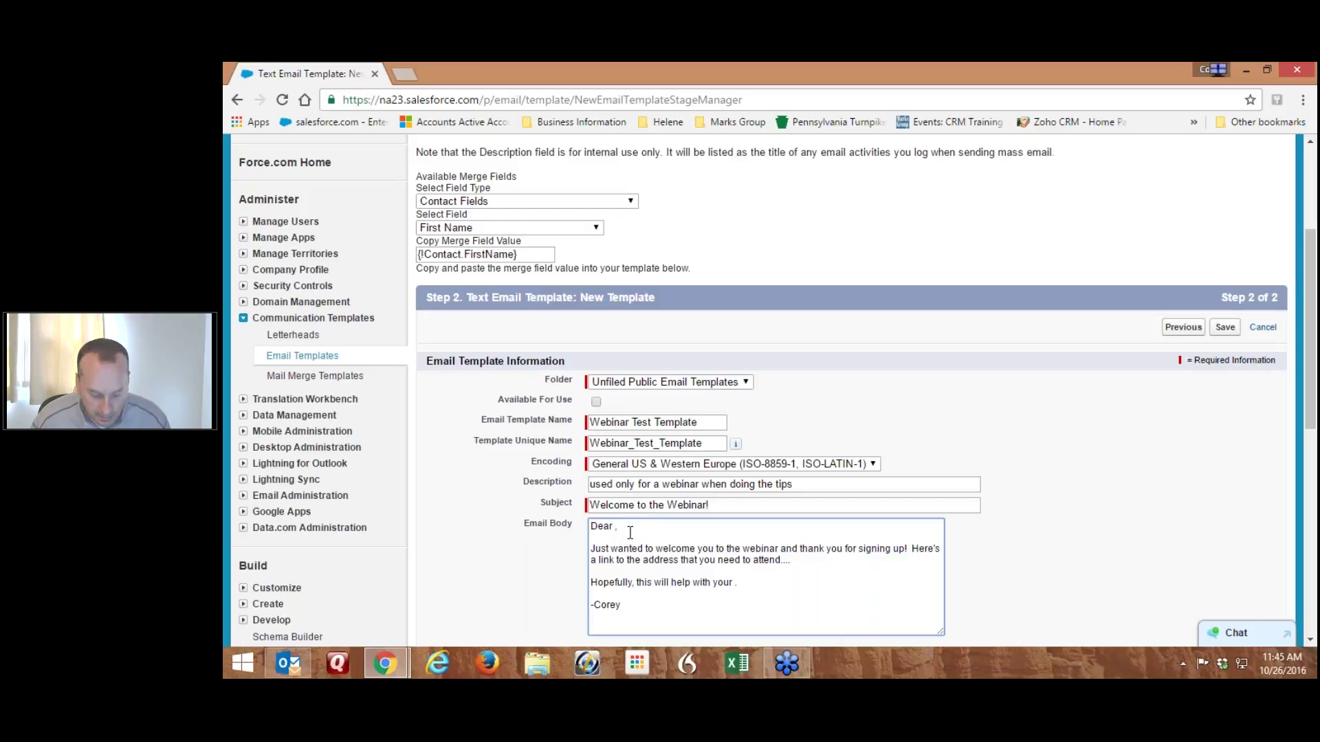
pyautogui.hotkey('ctrl', 'v')
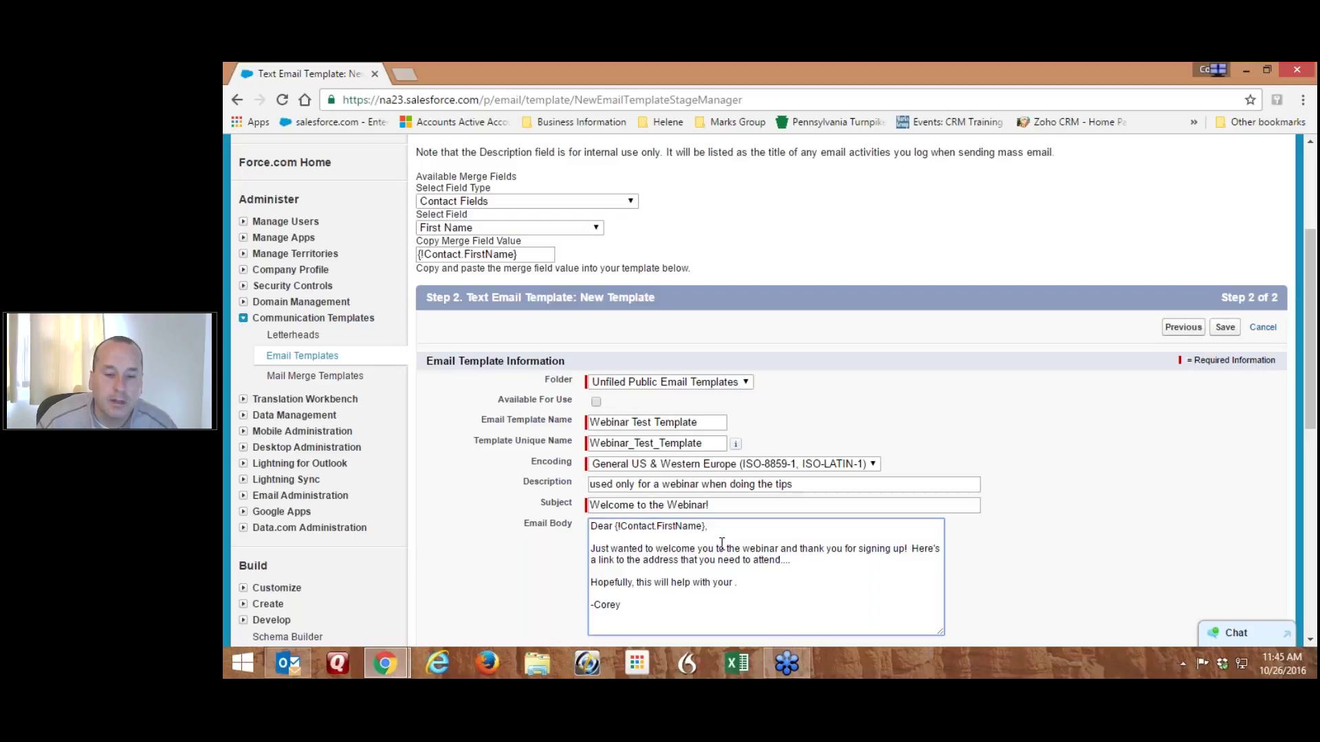
pyautogui.click(734, 582)
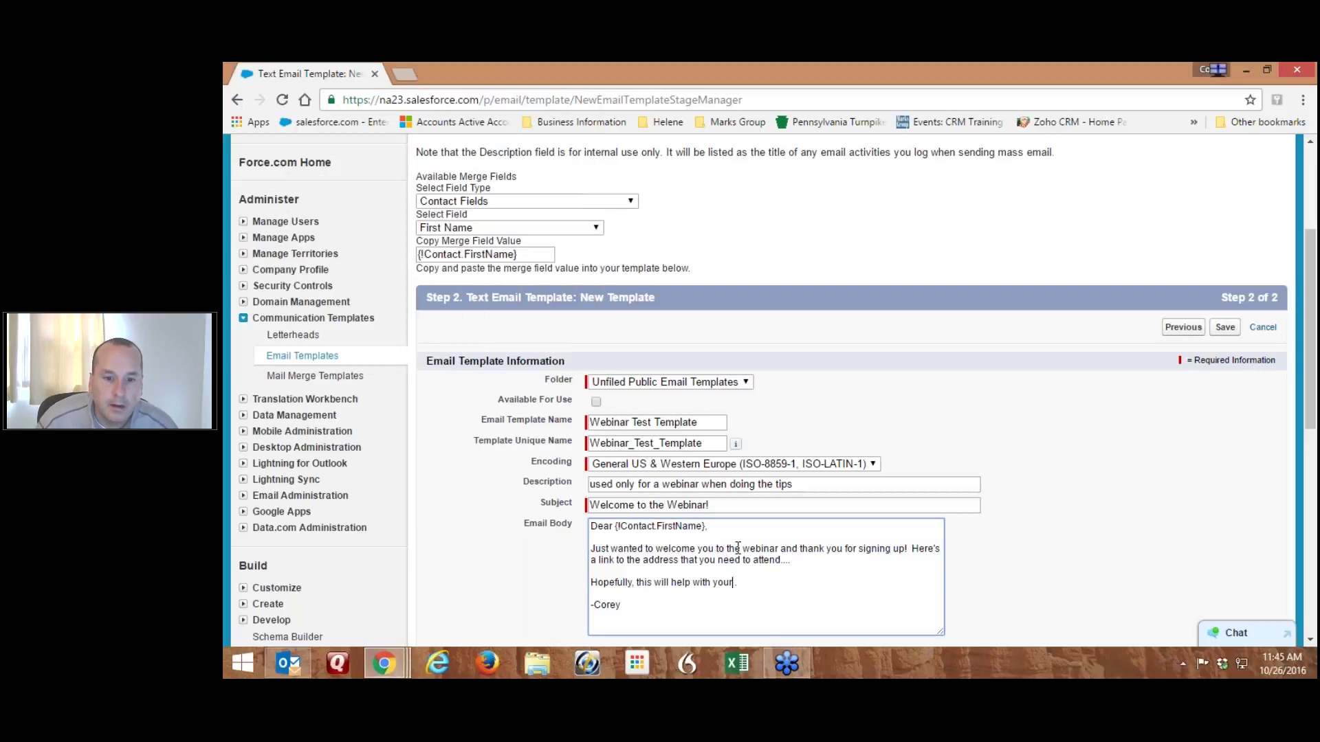
# Generate and copy the Account Product merge field {!Account.Product__c}
pyautogui.click(487, 201)
pyautogui.click(481, 215)
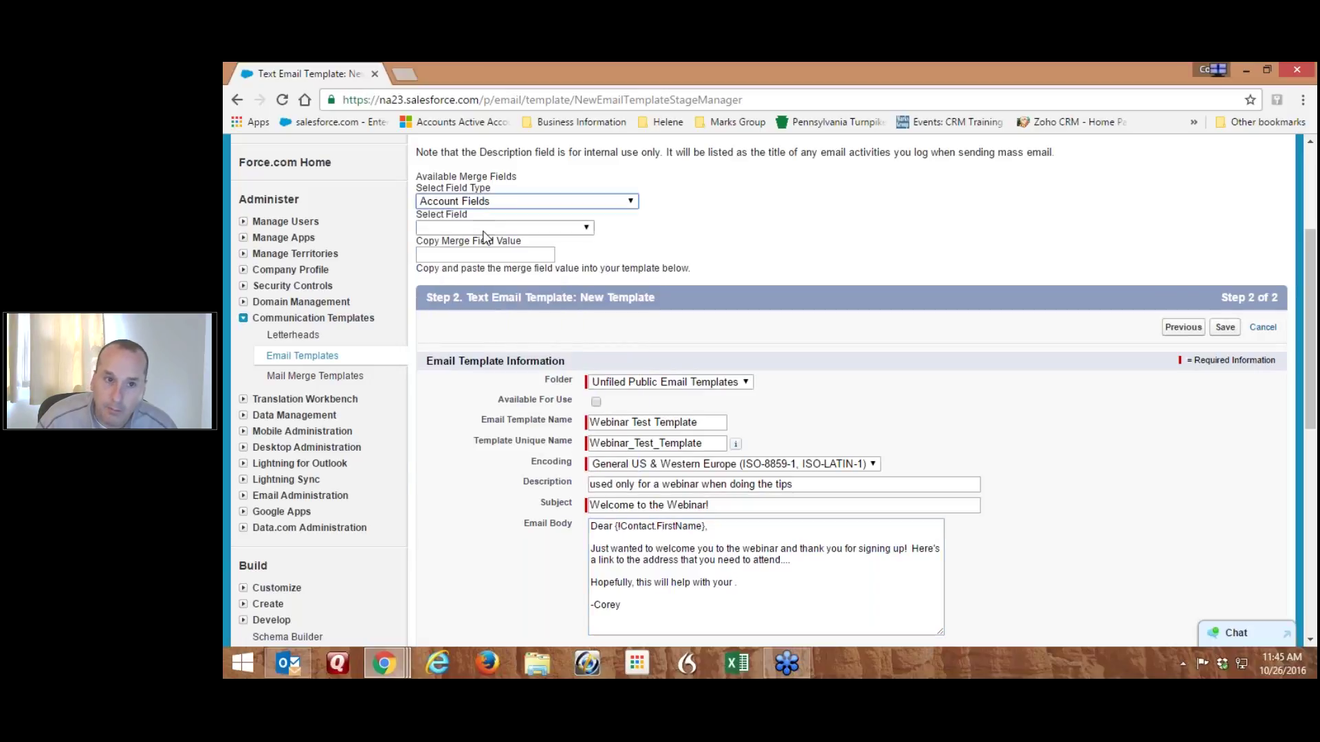
pyautogui.click(482, 228)
pyautogui.moveTo(586, 289); pyautogui.dragTo(579, 459)
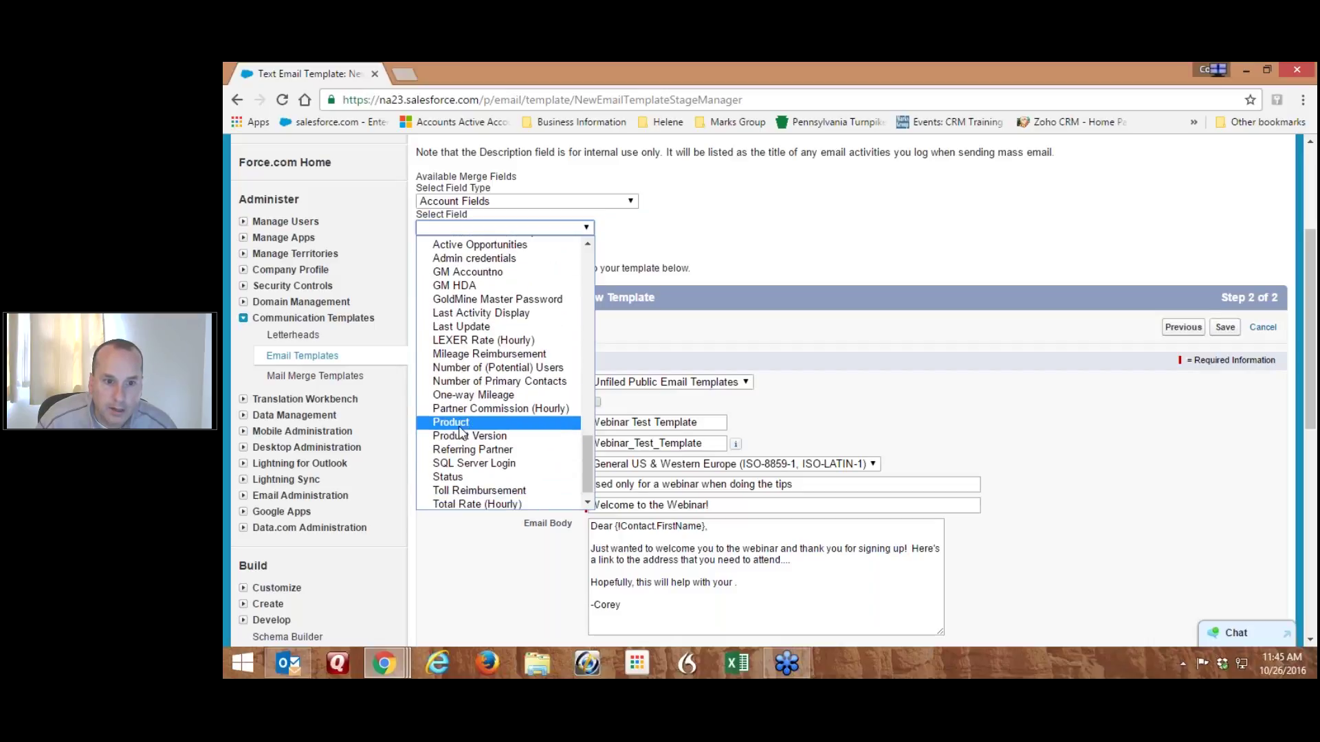
pyautogui.click(474, 428)
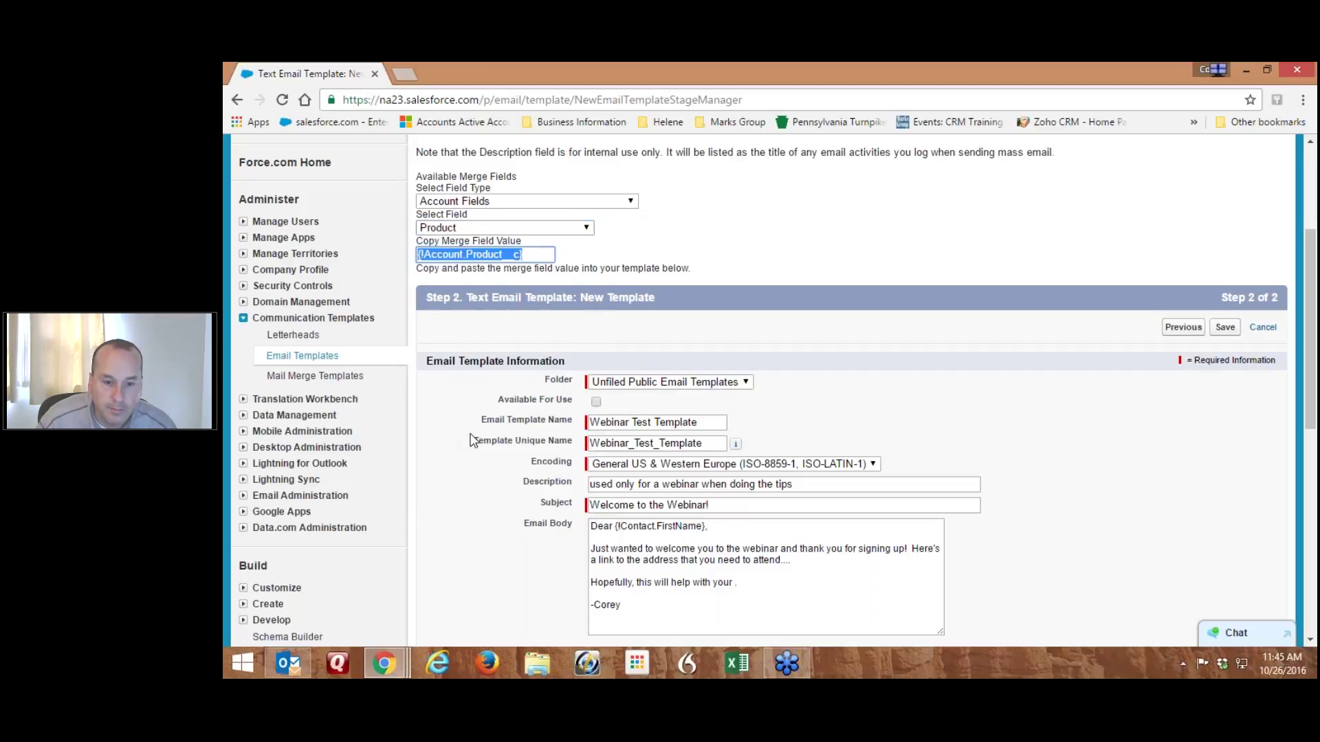
pyautogui.rightClick(490, 254)
pyautogui.click(526, 284)
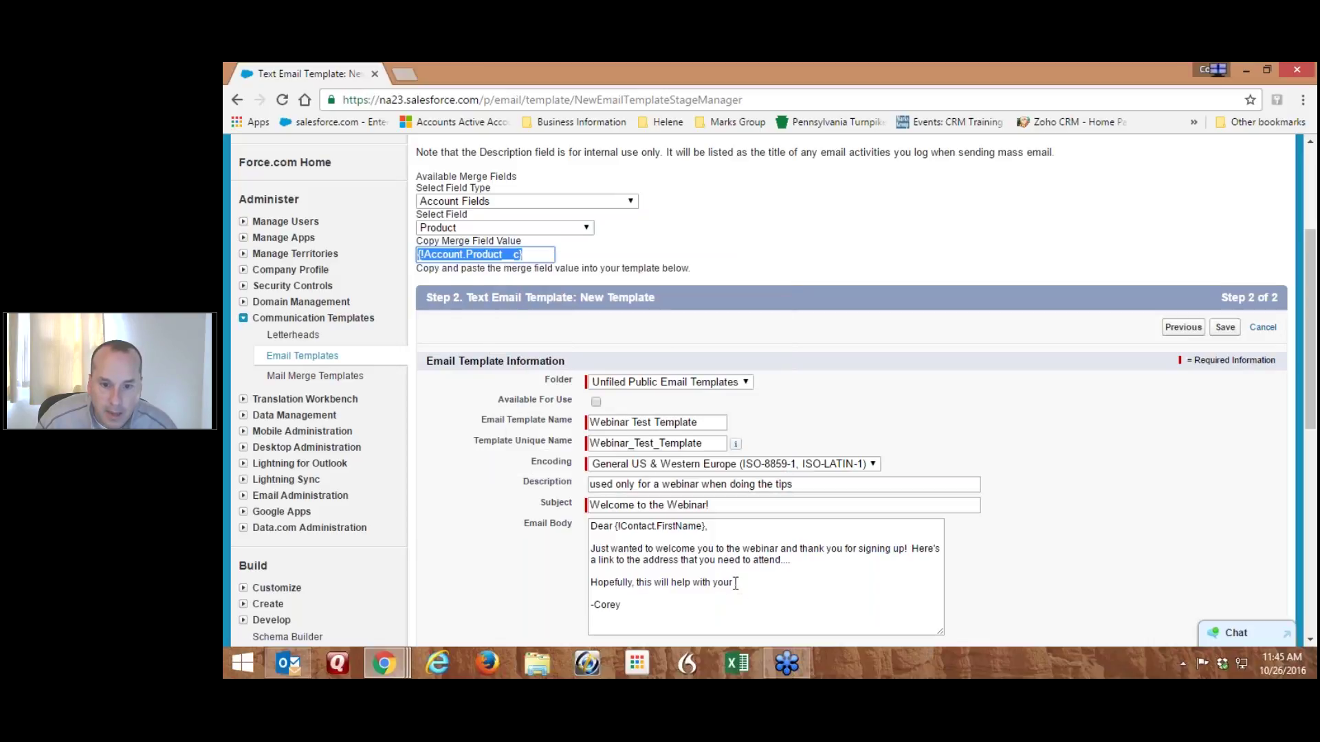
# Paste {!Account.Product__c} after 'help with your' and end the line with a period
pyautogui.click(735, 584)
pyautogui.rightClick(734, 585)
pyautogui.click(774, 457)
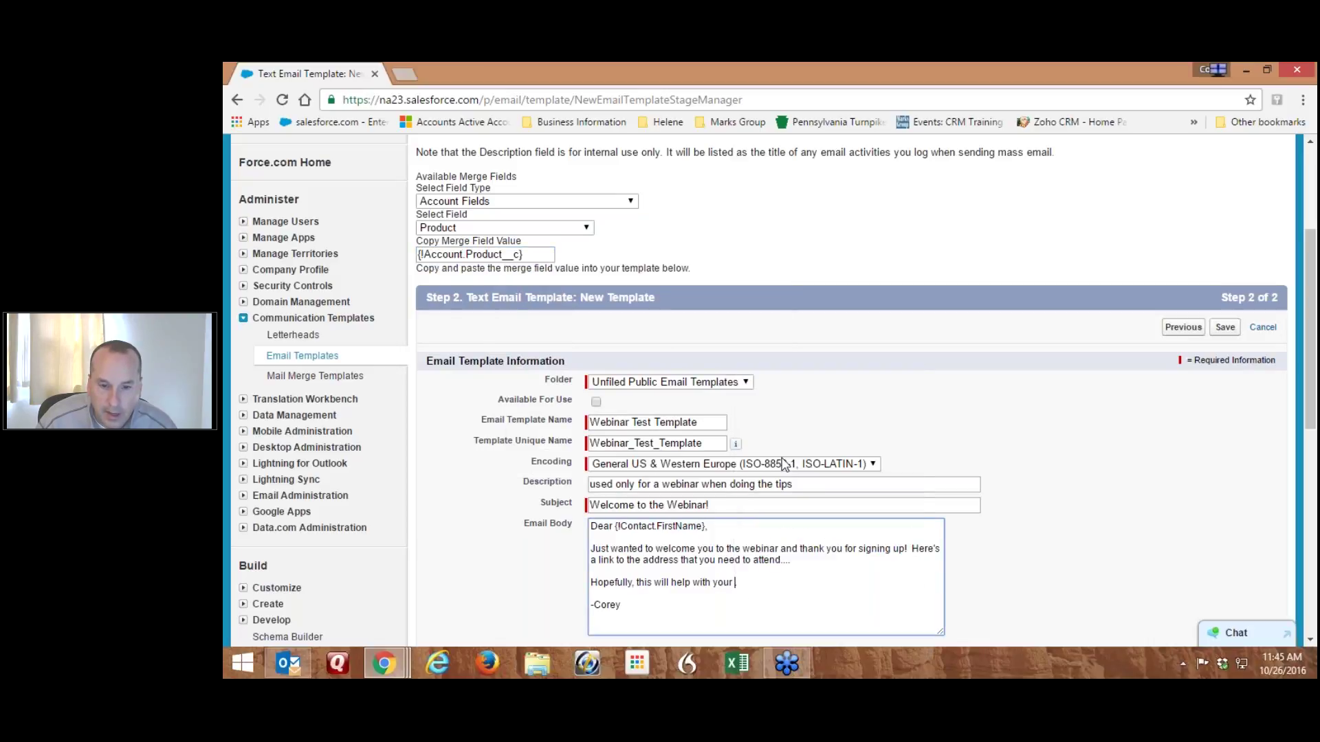
pyautogui.write('.Product__c')
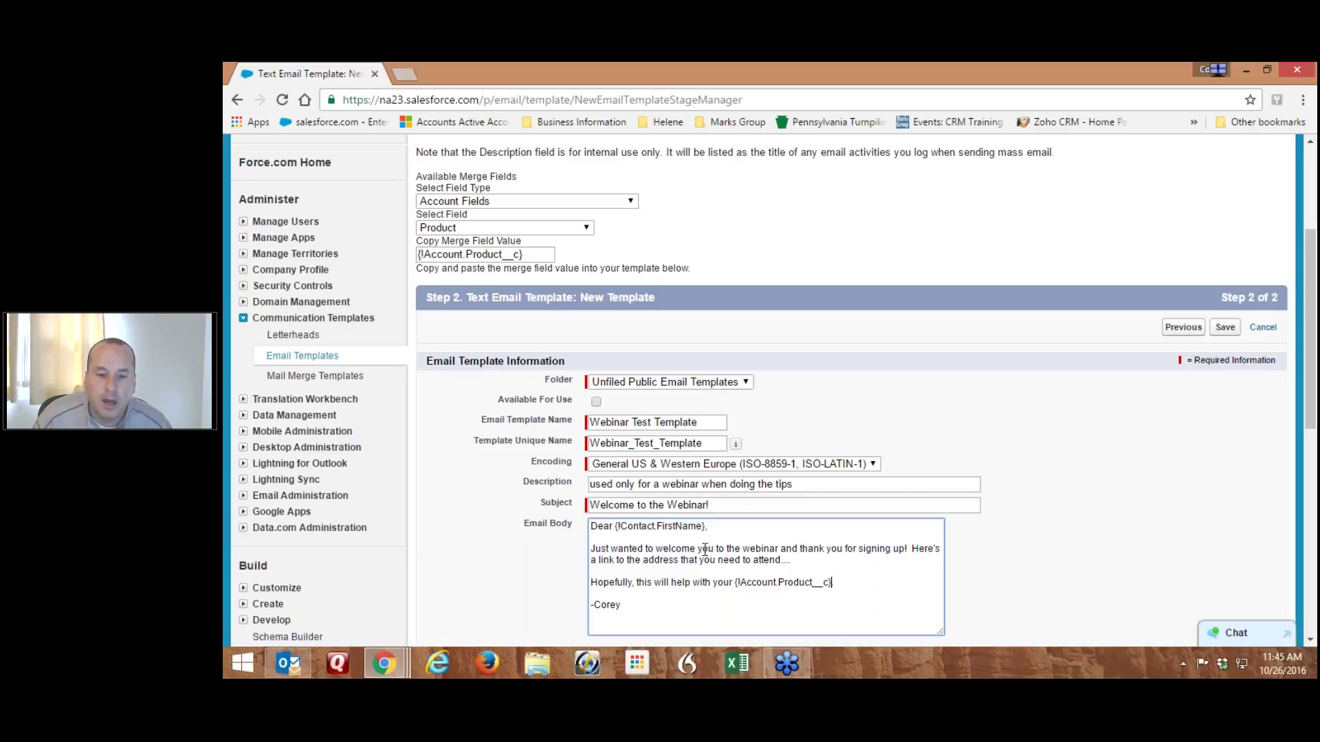
pyautogui.write('.')
pyautogui.click(1025, 537)
pyautogui.scroll(-3, 1040, 533)
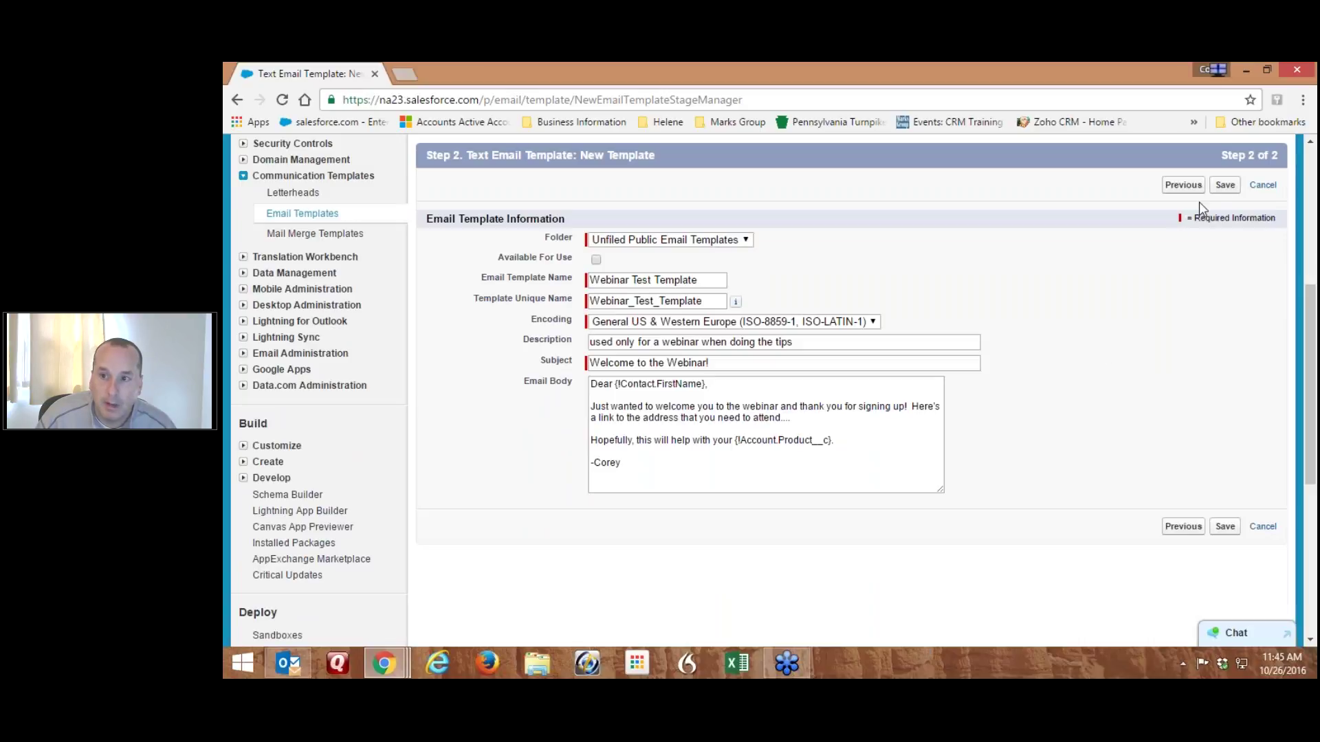
pyautogui.click(1224, 185)
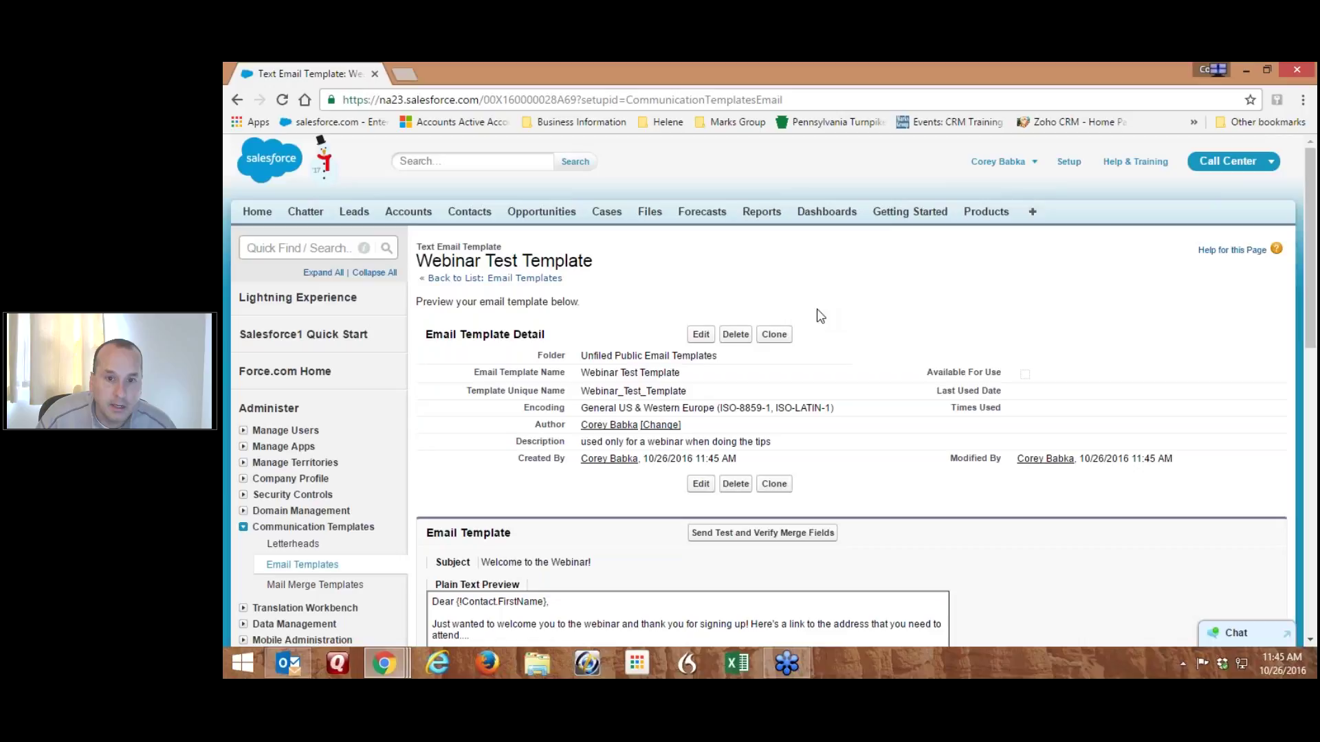
pyautogui.scroll(-3, 687, 344)
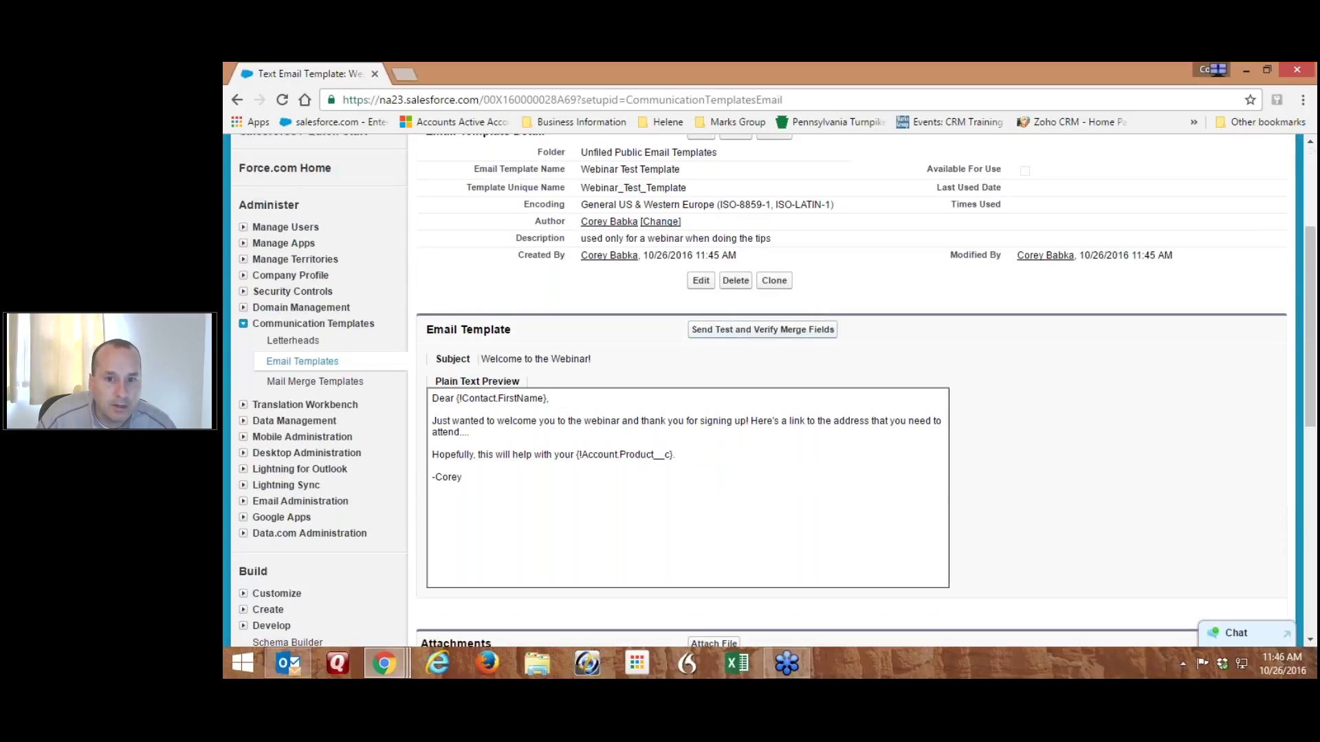
pyautogui.click(749, 337)
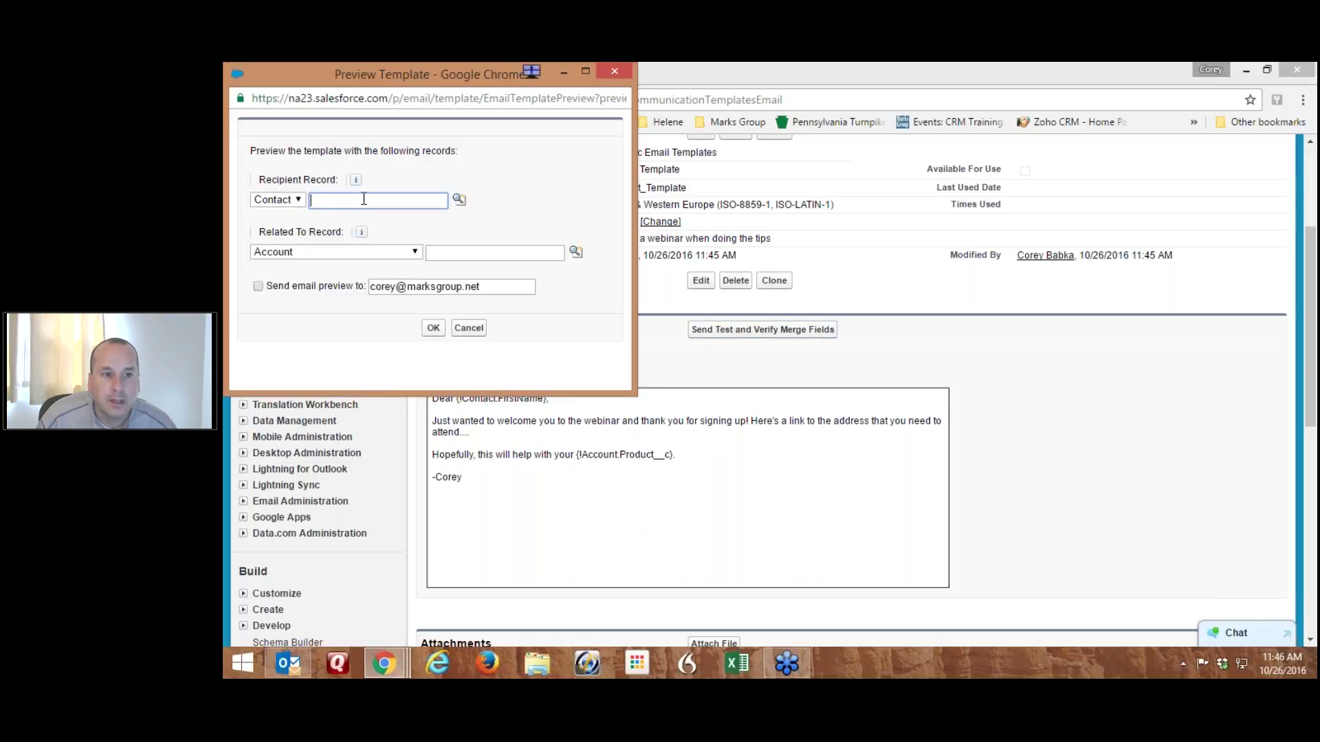
pyautogui.write('corey')
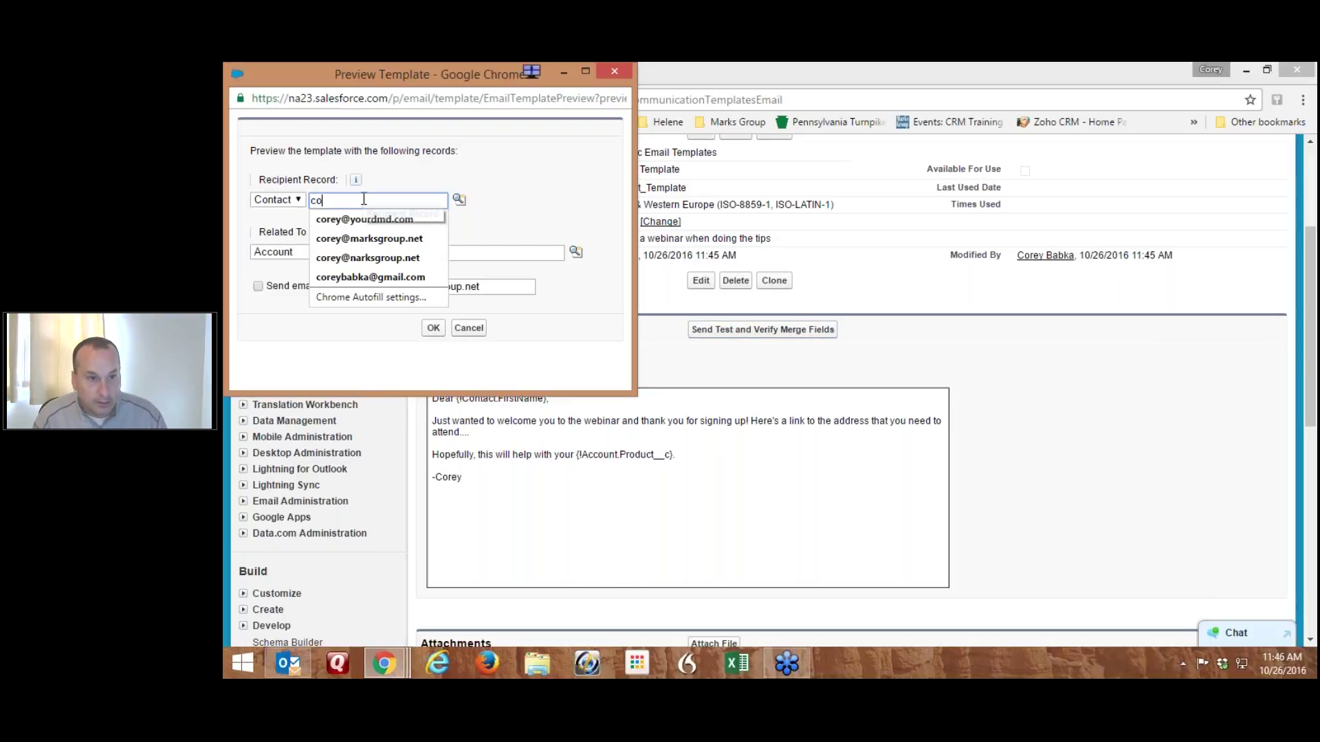
pyautogui.click(458, 199)
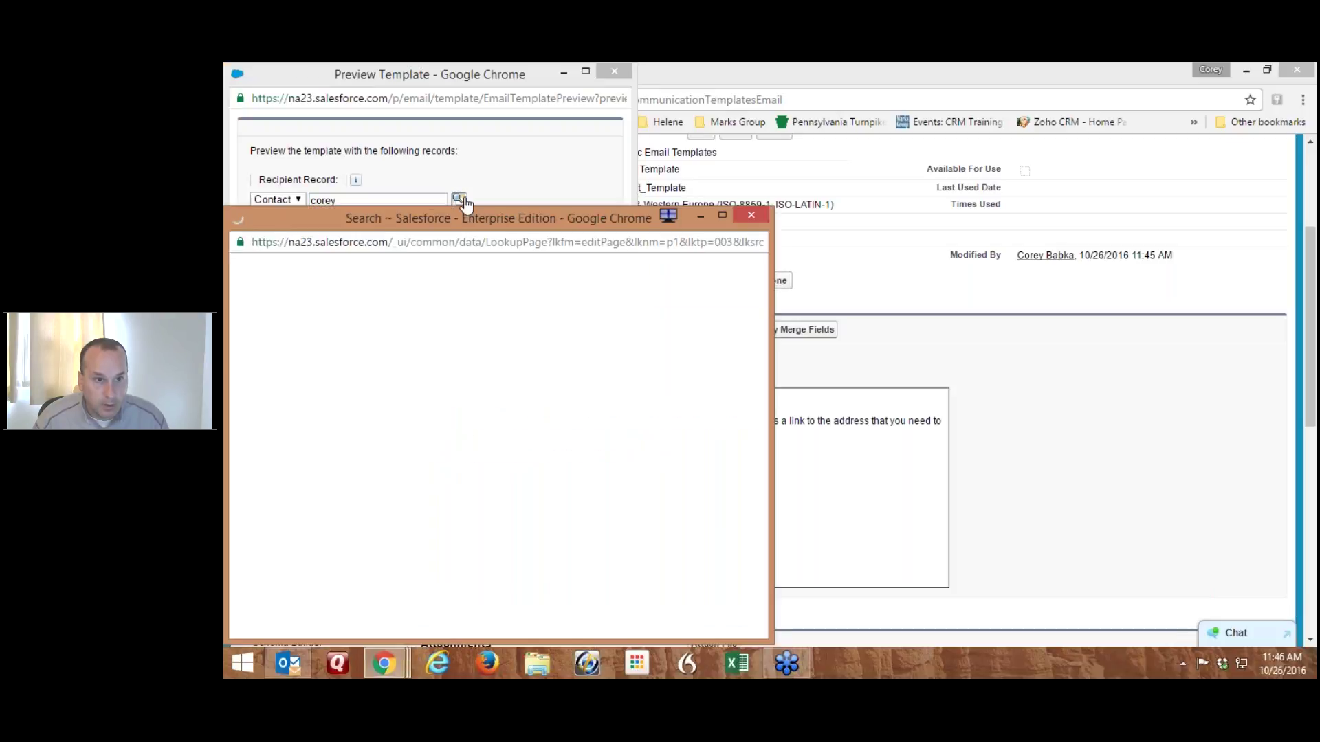
pyautogui.click(271, 422)
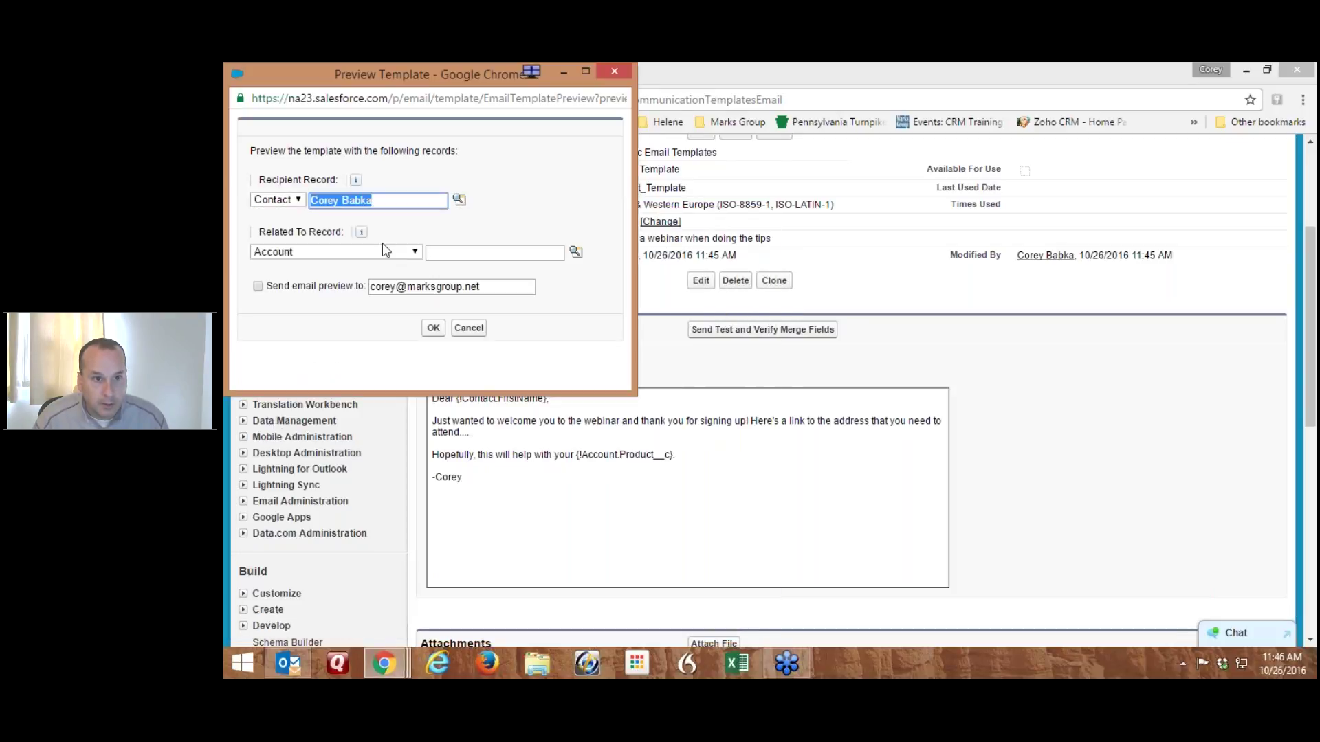
pyautogui.click(485, 287)
pyautogui.click(258, 286)
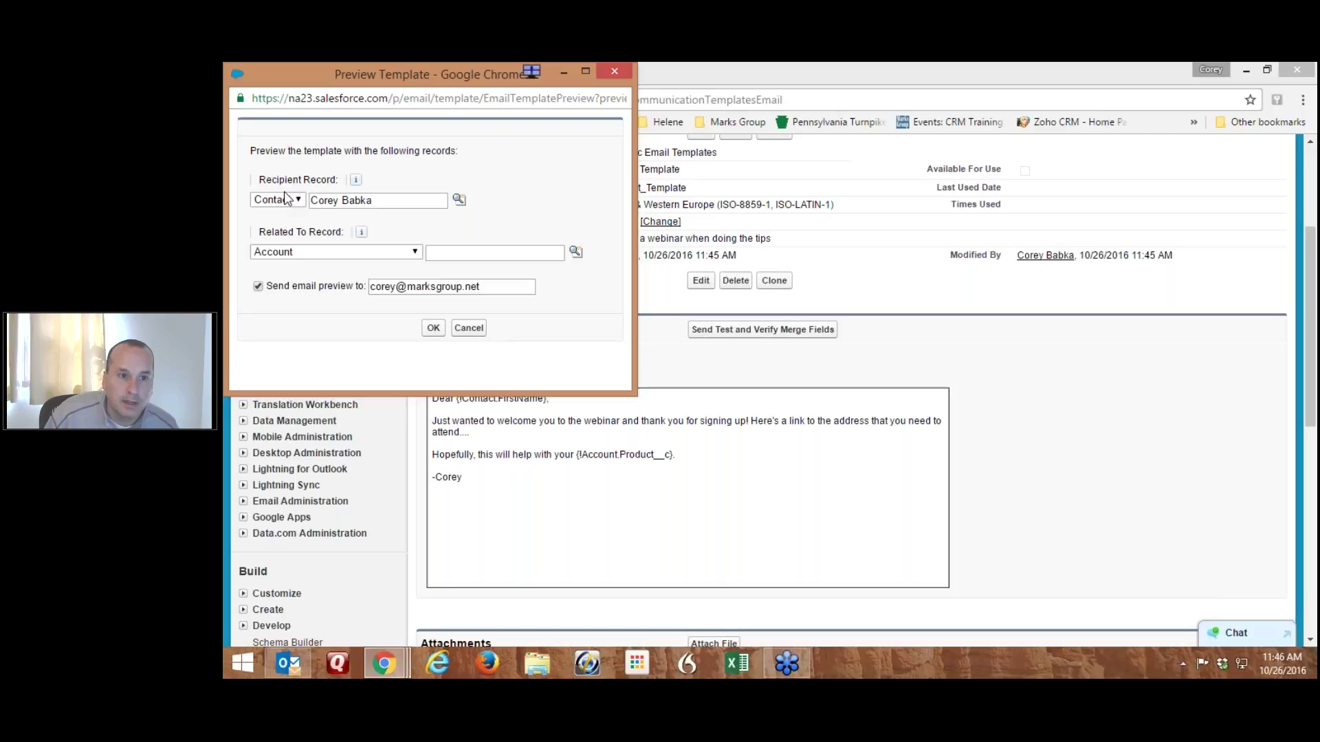
pyautogui.click(469, 327)
pyautogui.scroll(-4, 1064, 464)
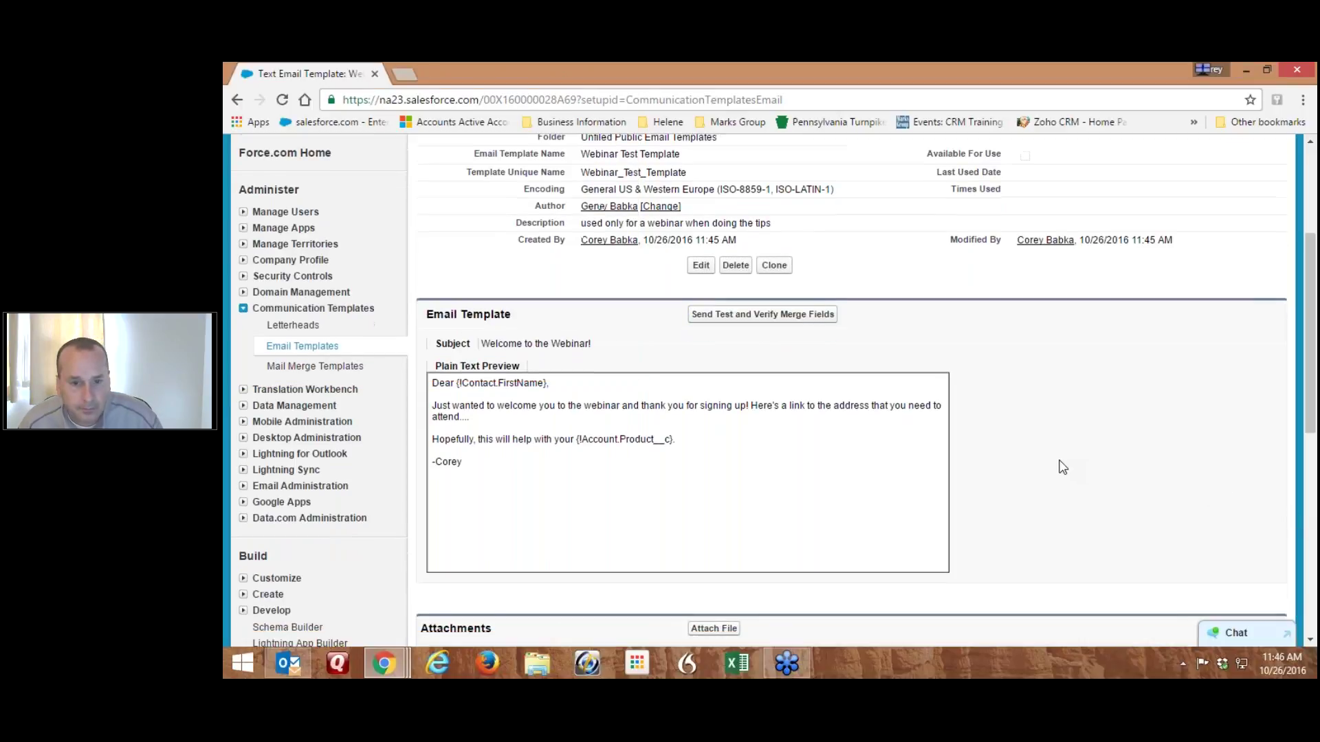
pyautogui.scroll(4, 942, 446)
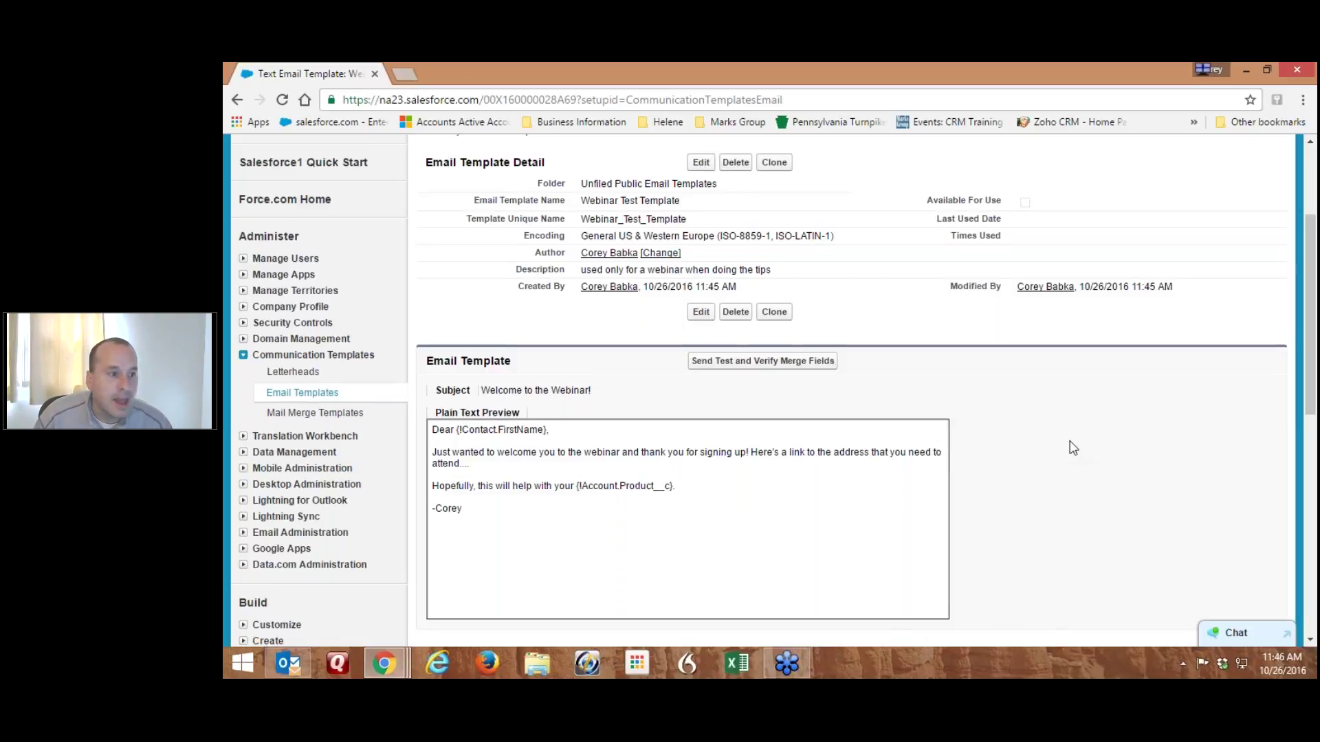
pyautogui.scroll(3, 1072, 447)
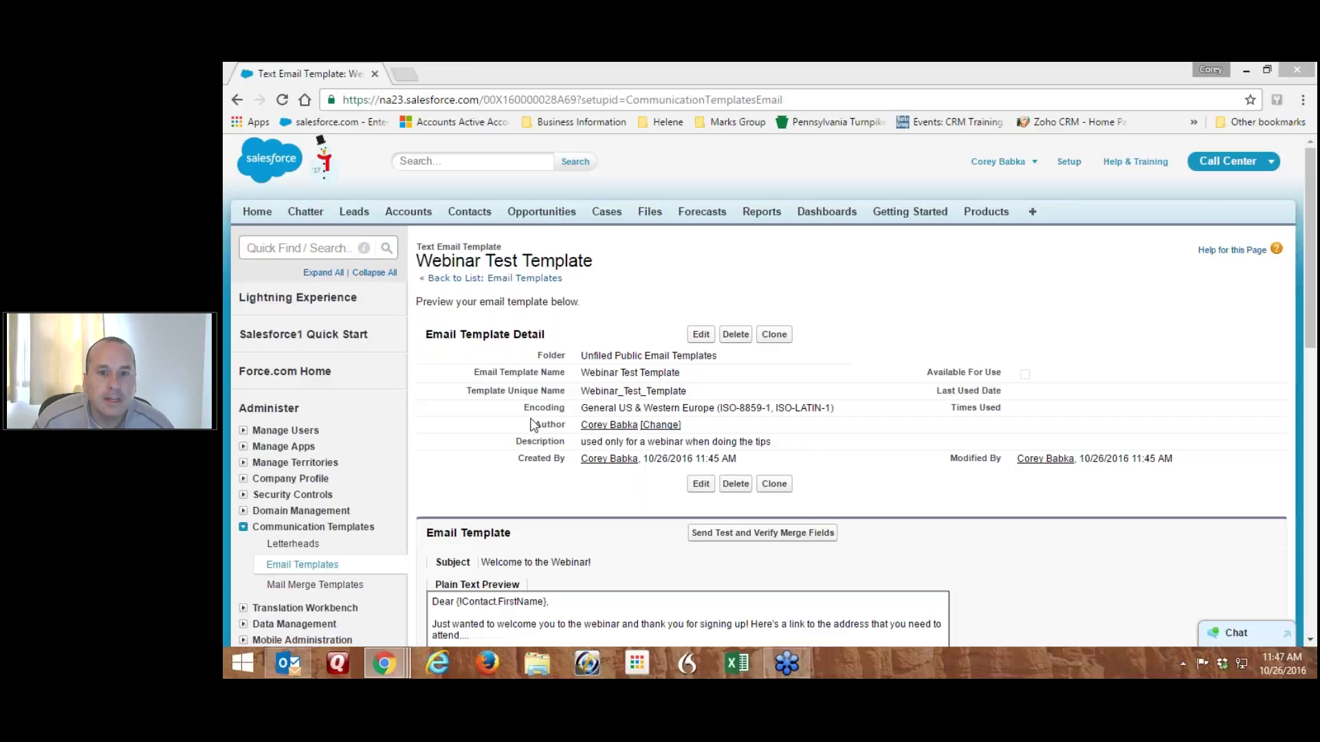
# From the Contacts home, launch Mass Email Contacts under Tools
pyautogui.click(467, 213)
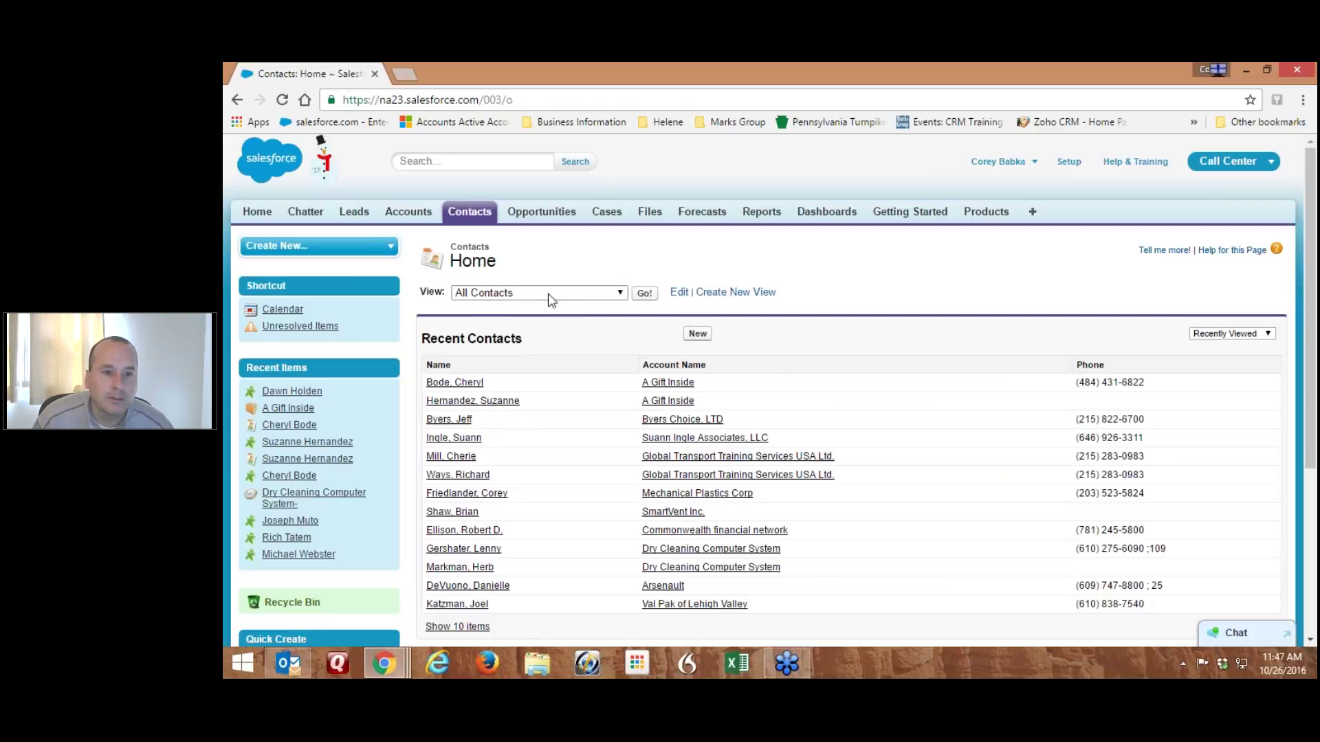
pyautogui.click(482, 295)
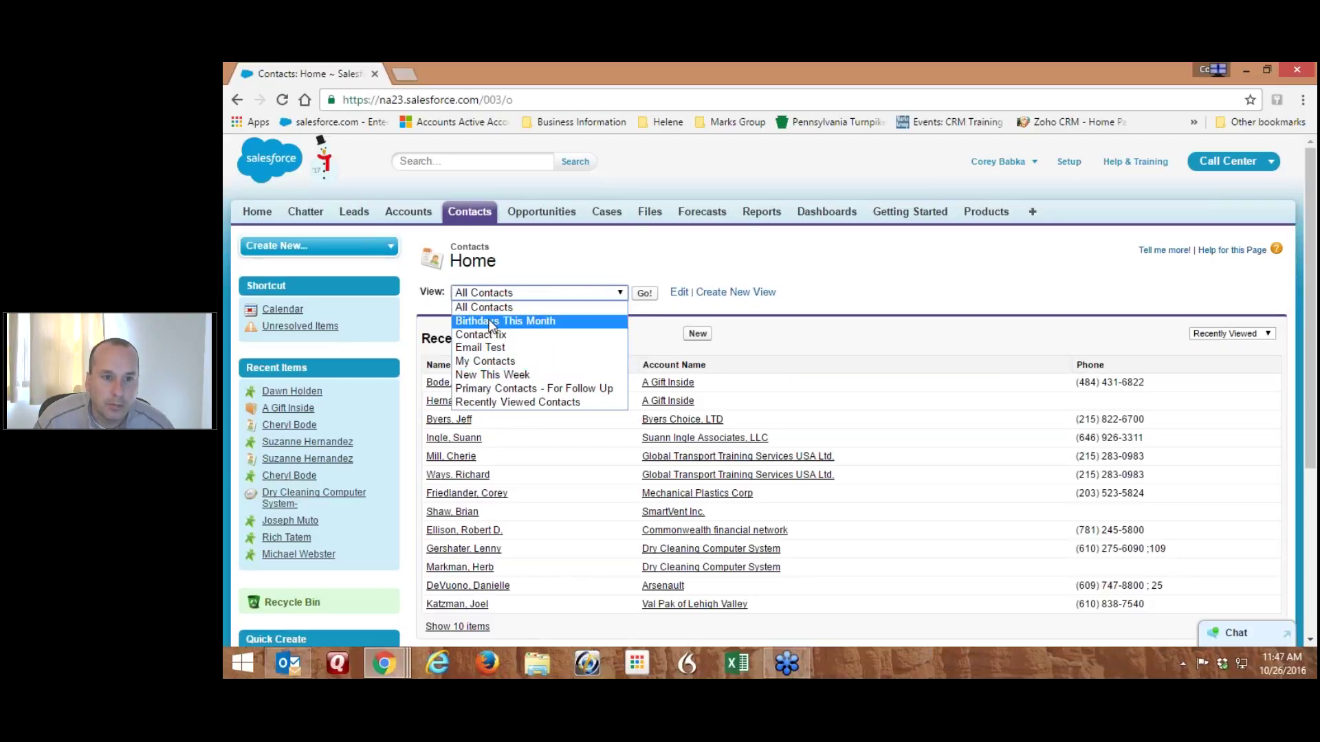
pyautogui.click(549, 260)
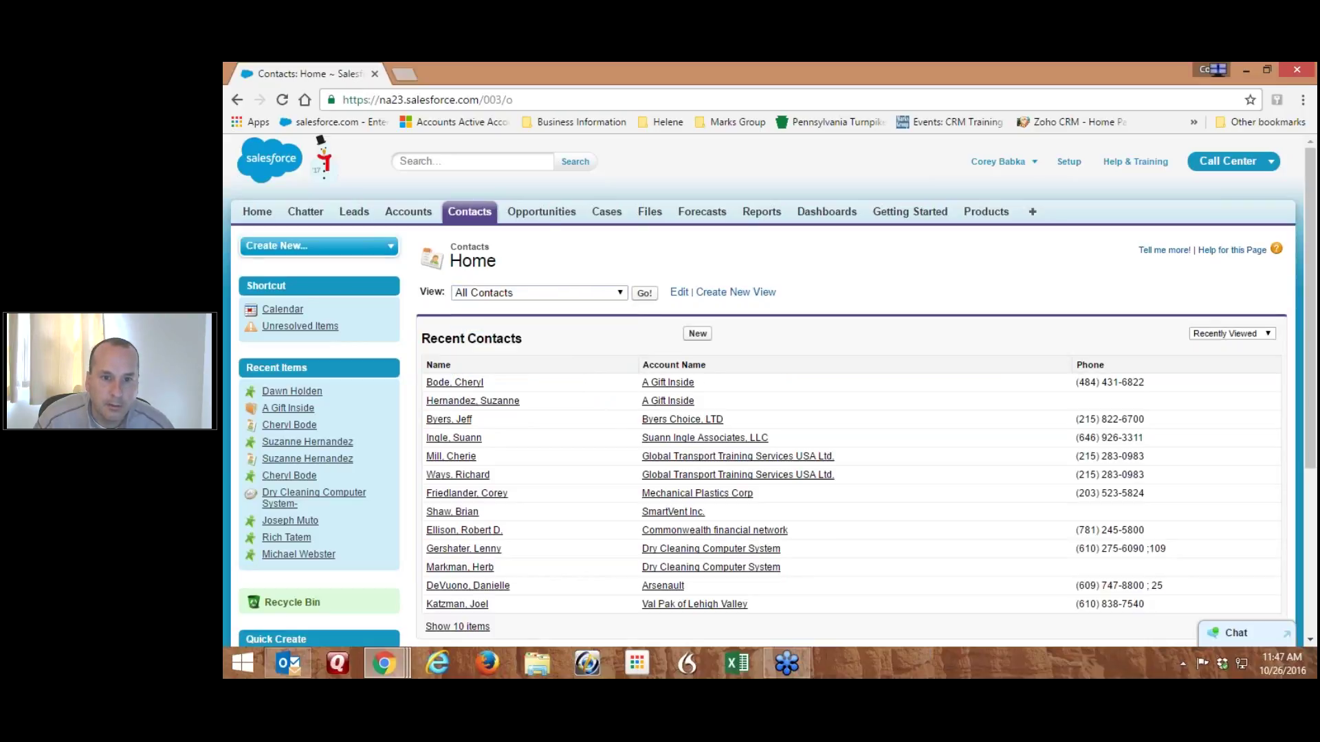
pyautogui.scroll(-4, 919, 325)
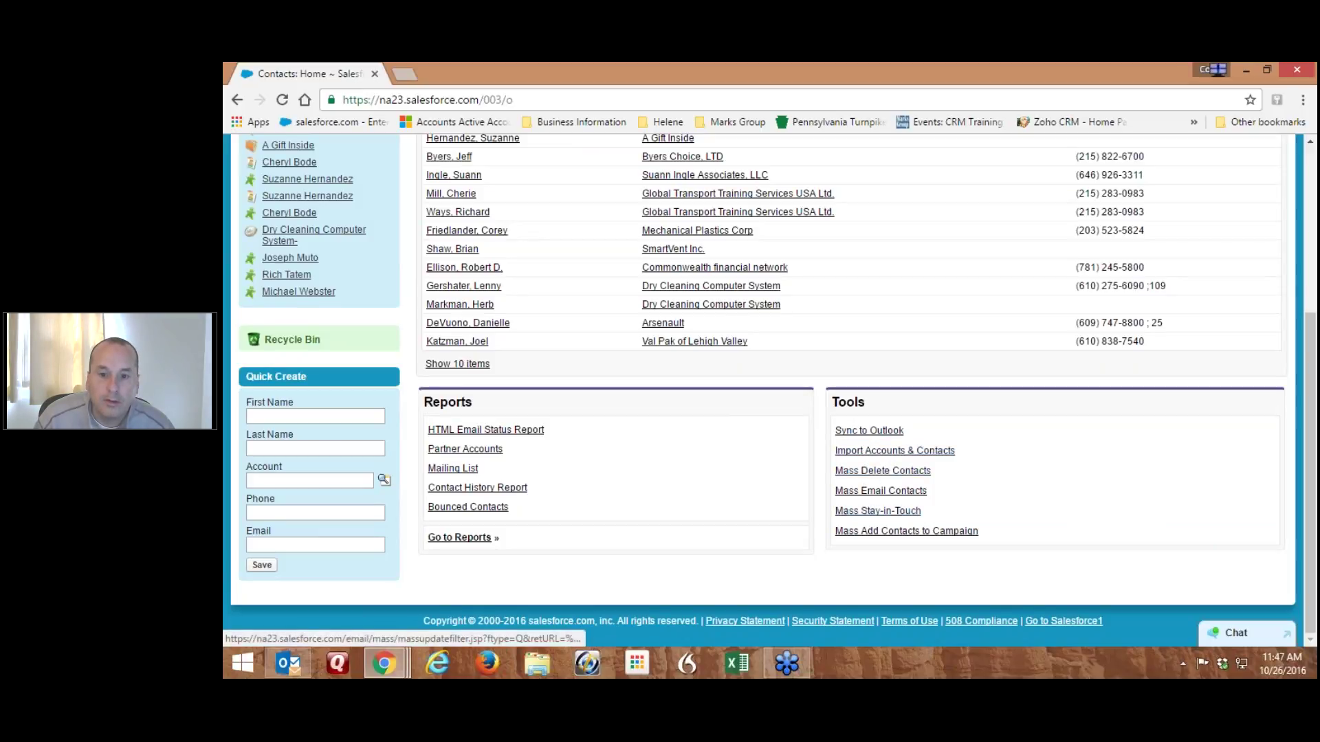
pyautogui.click(868, 499)
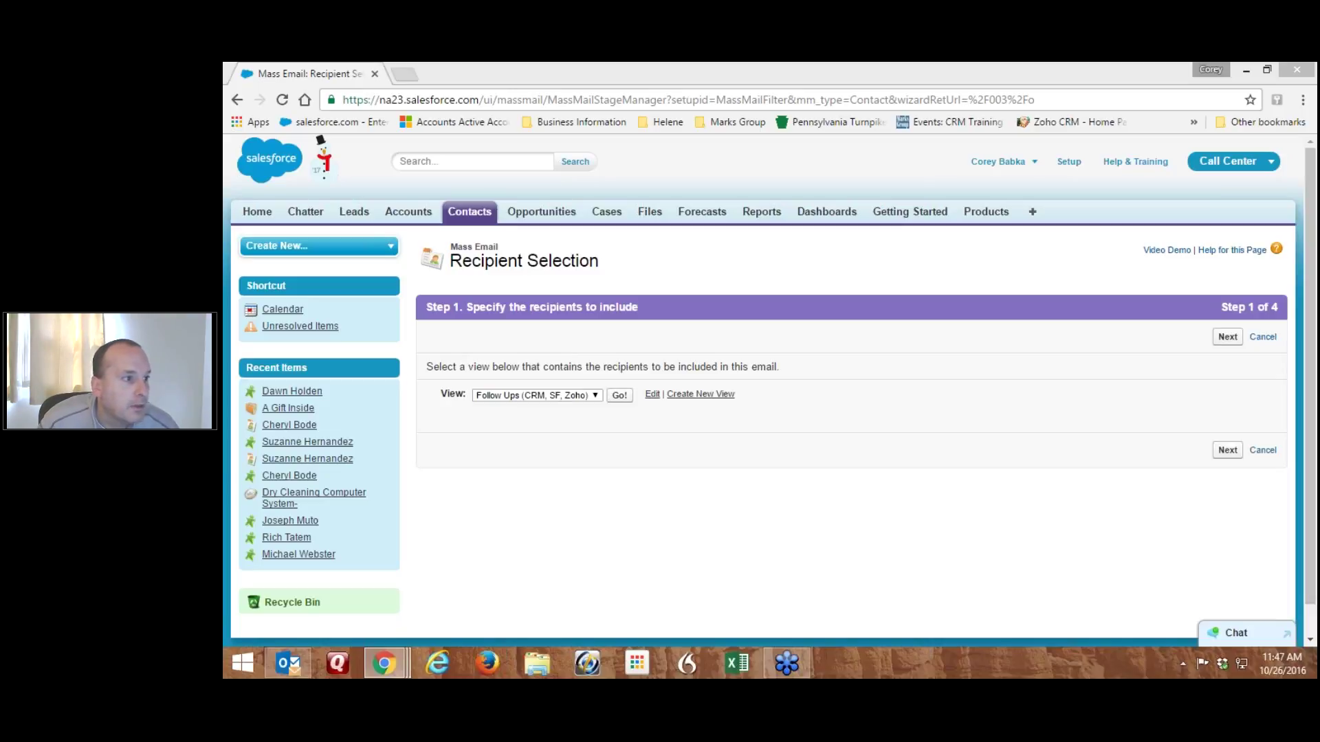
# Open Contacts home in a new tab to check views, keeping Follow Ups (CRM, SF, Zoho) selected
pyautogui.click(576, 400)
pyautogui.click(566, 530)
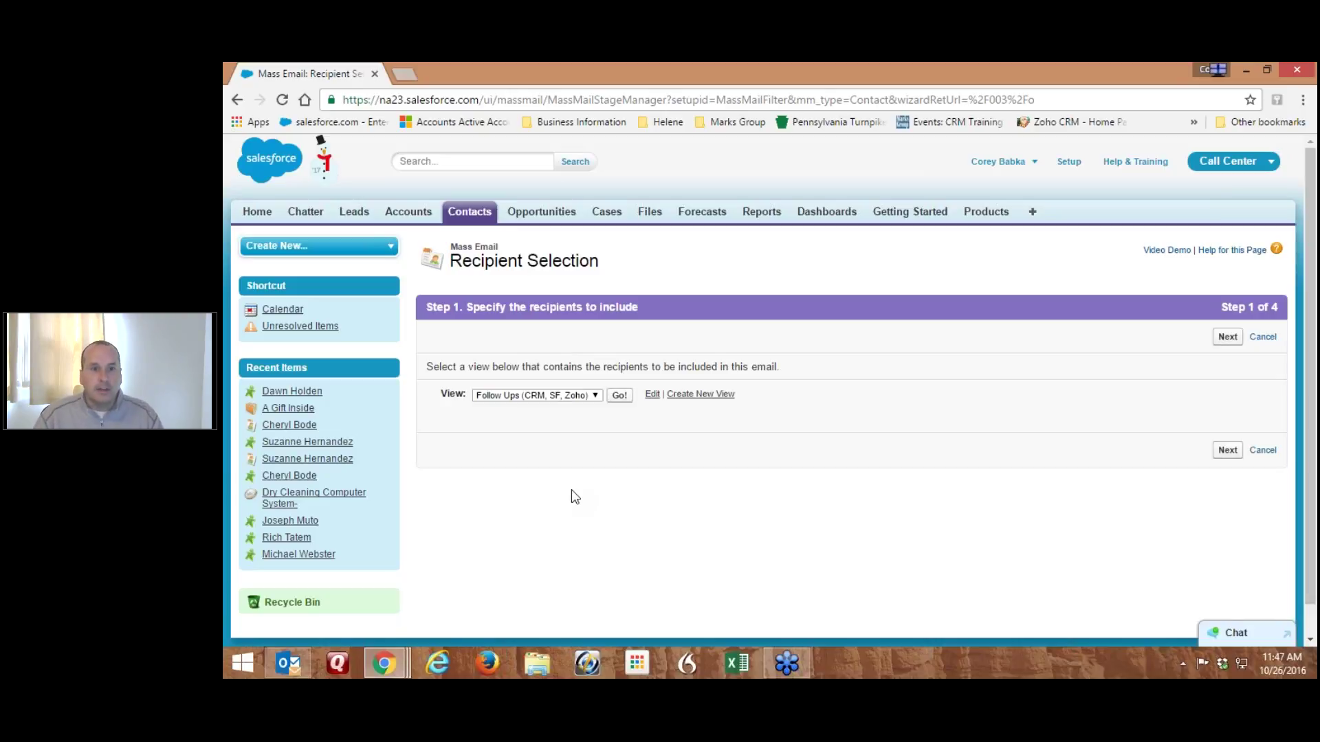
pyautogui.rightClick(471, 213)
pyautogui.click(522, 224)
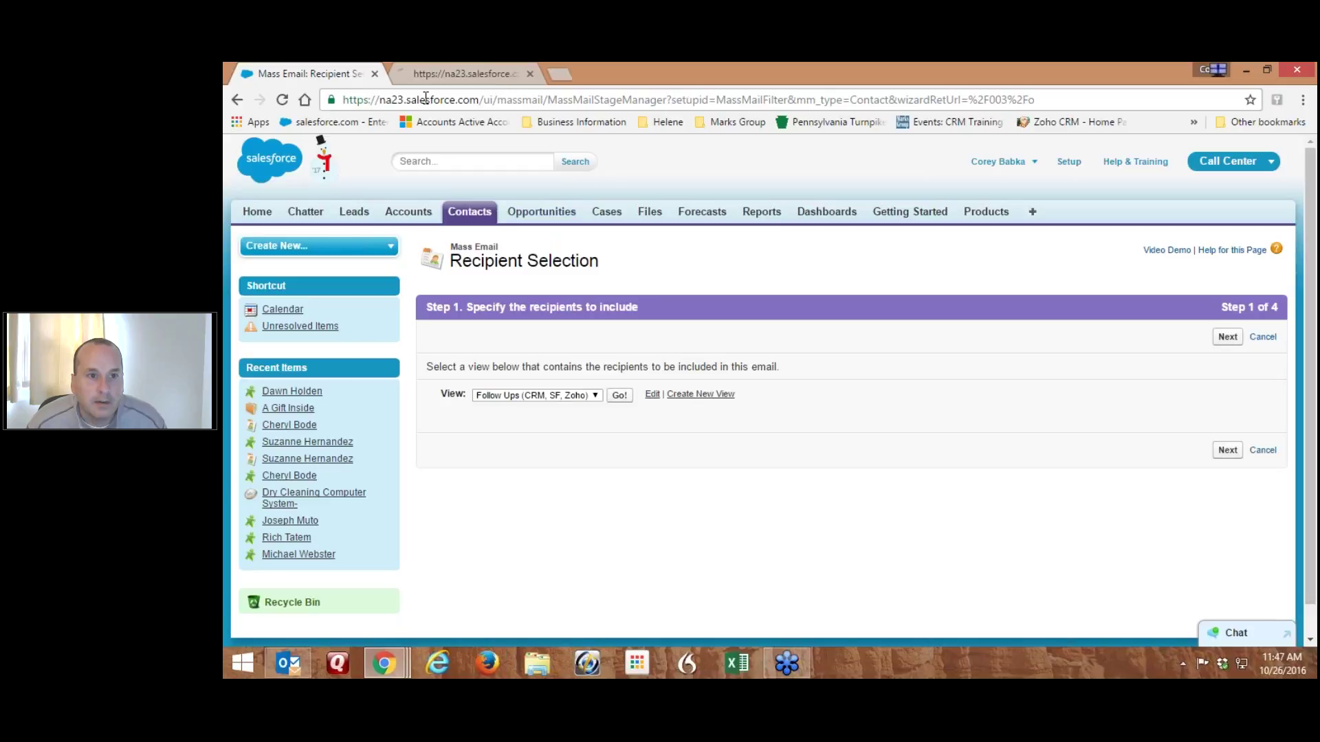
pyautogui.click(423, 77)
pyautogui.click(529, 294)
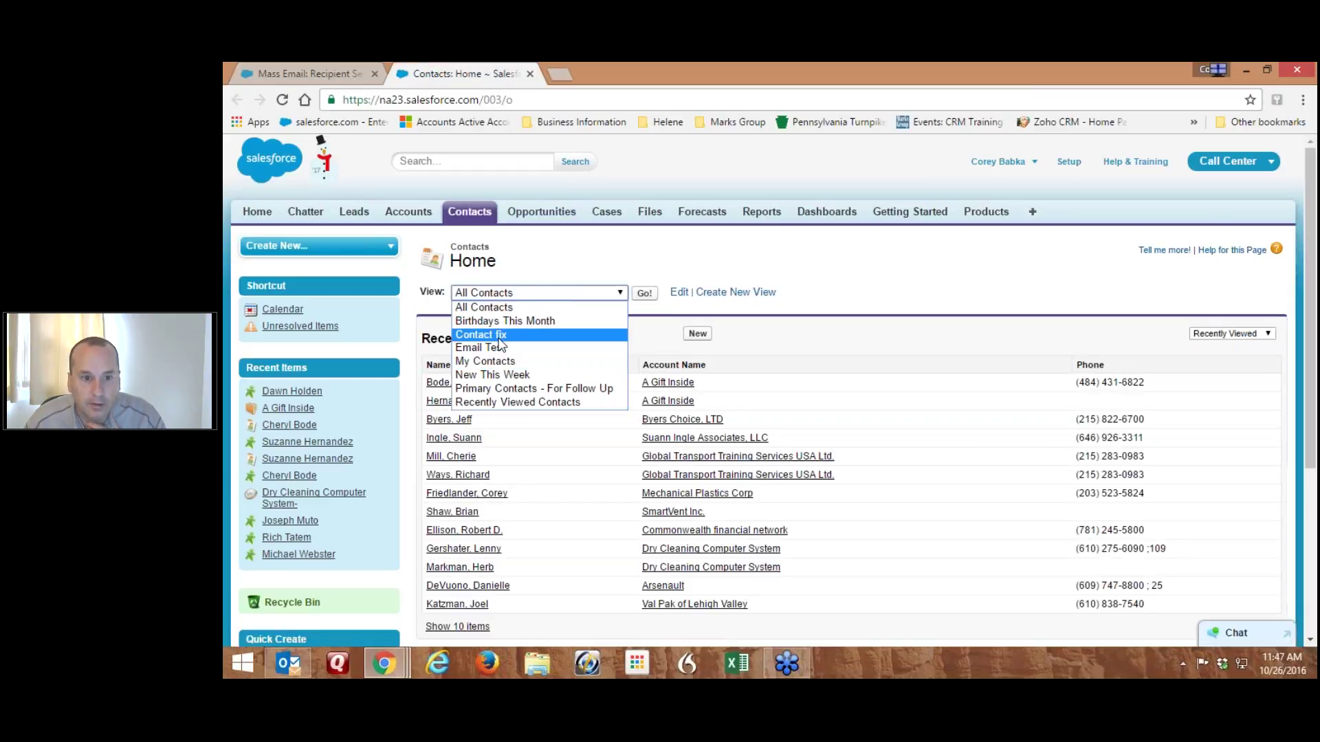
pyautogui.click(368, 74)
pyautogui.click(539, 396)
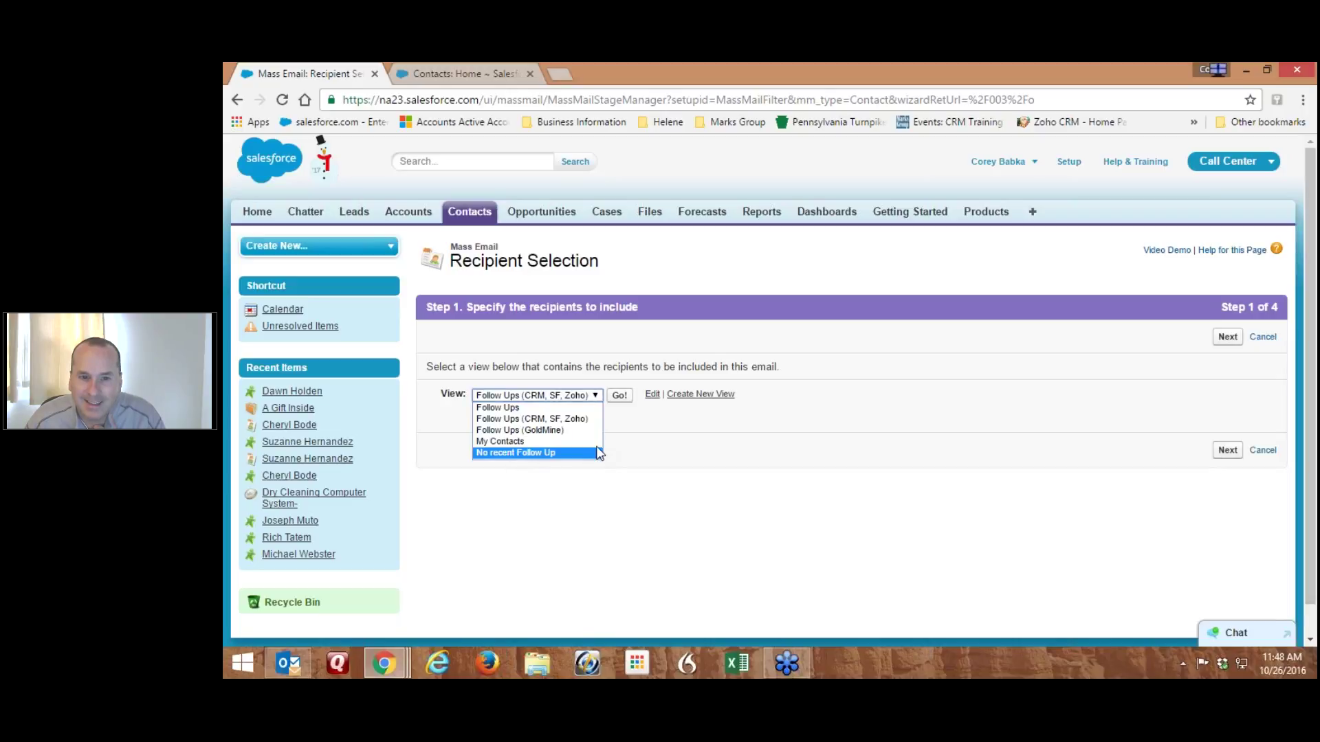
pyautogui.press('Escape')
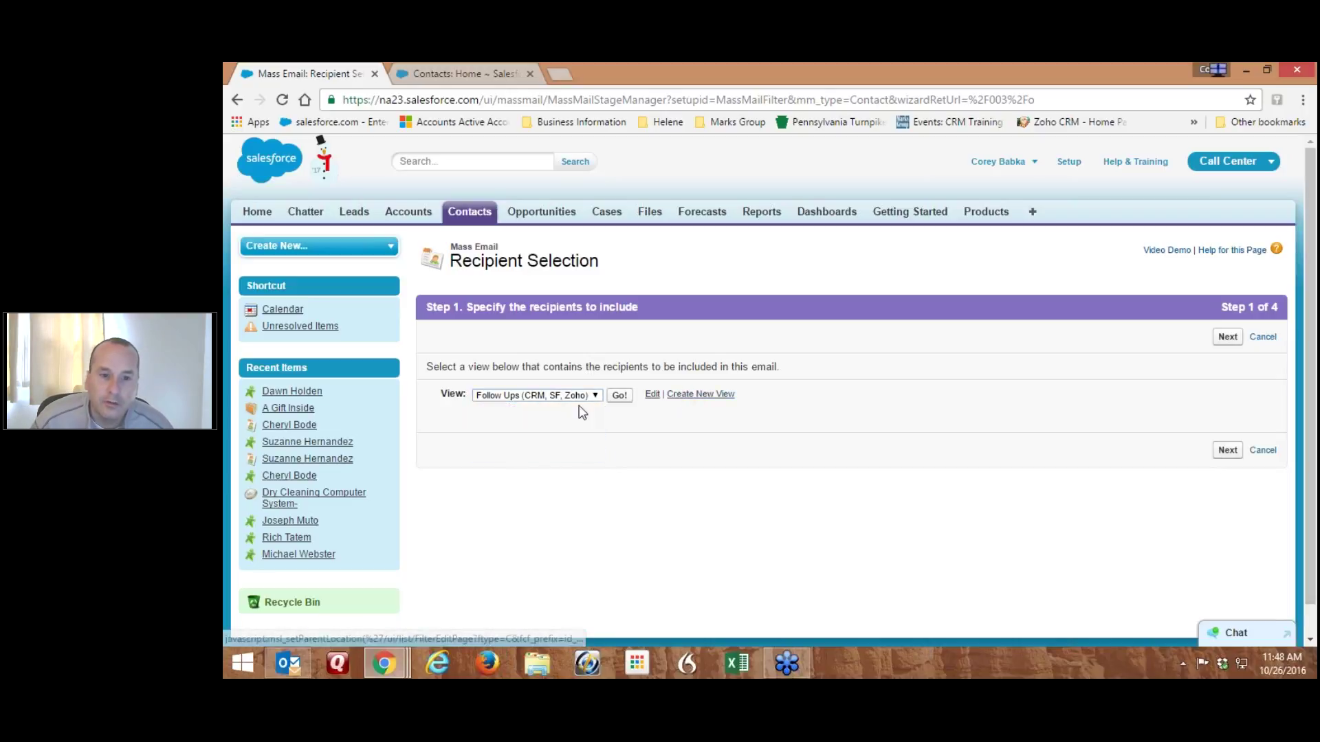
# Open the Follow Ups (CRM, SF, Zoho) Edit View page and inspect its filter fields and Product value
pyautogui.click(652, 397)
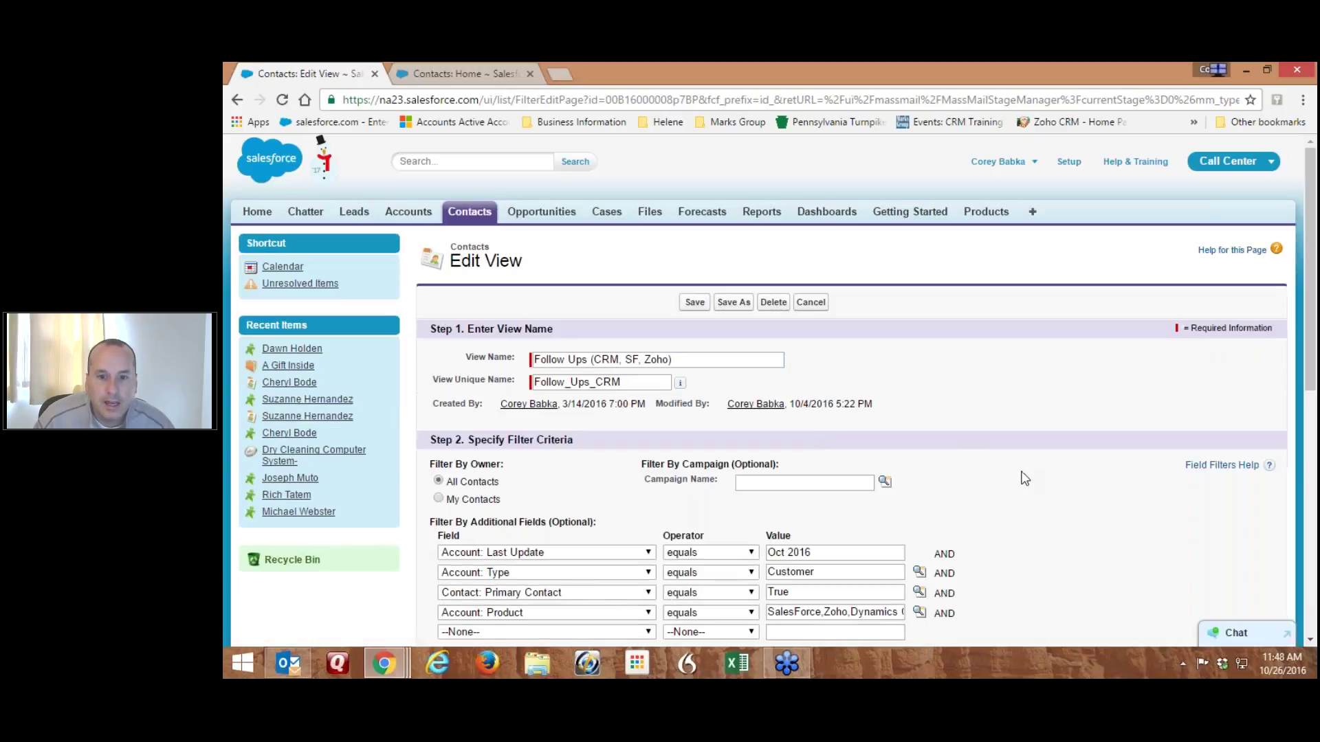
pyautogui.scroll(-1, 1025, 479)
pyautogui.scroll(-2, 1025, 479)
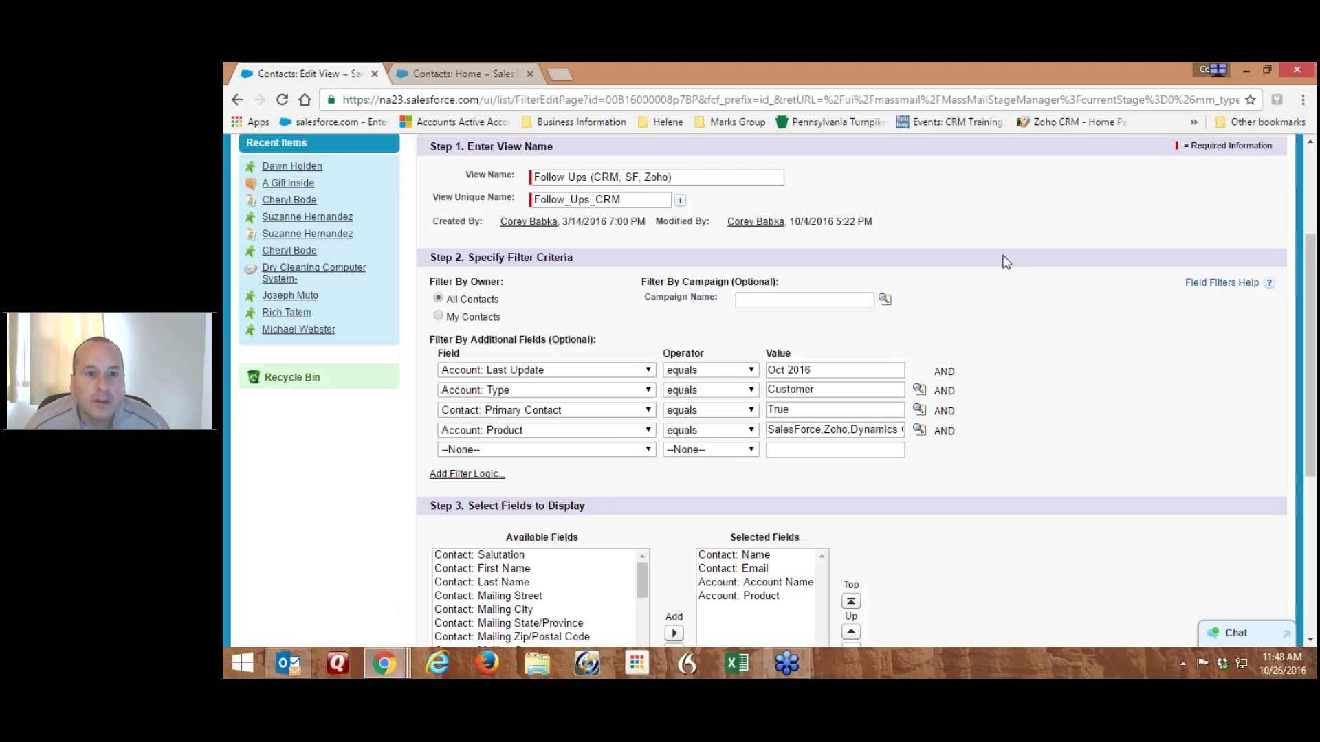
pyautogui.scroll(1, 1002, 259)
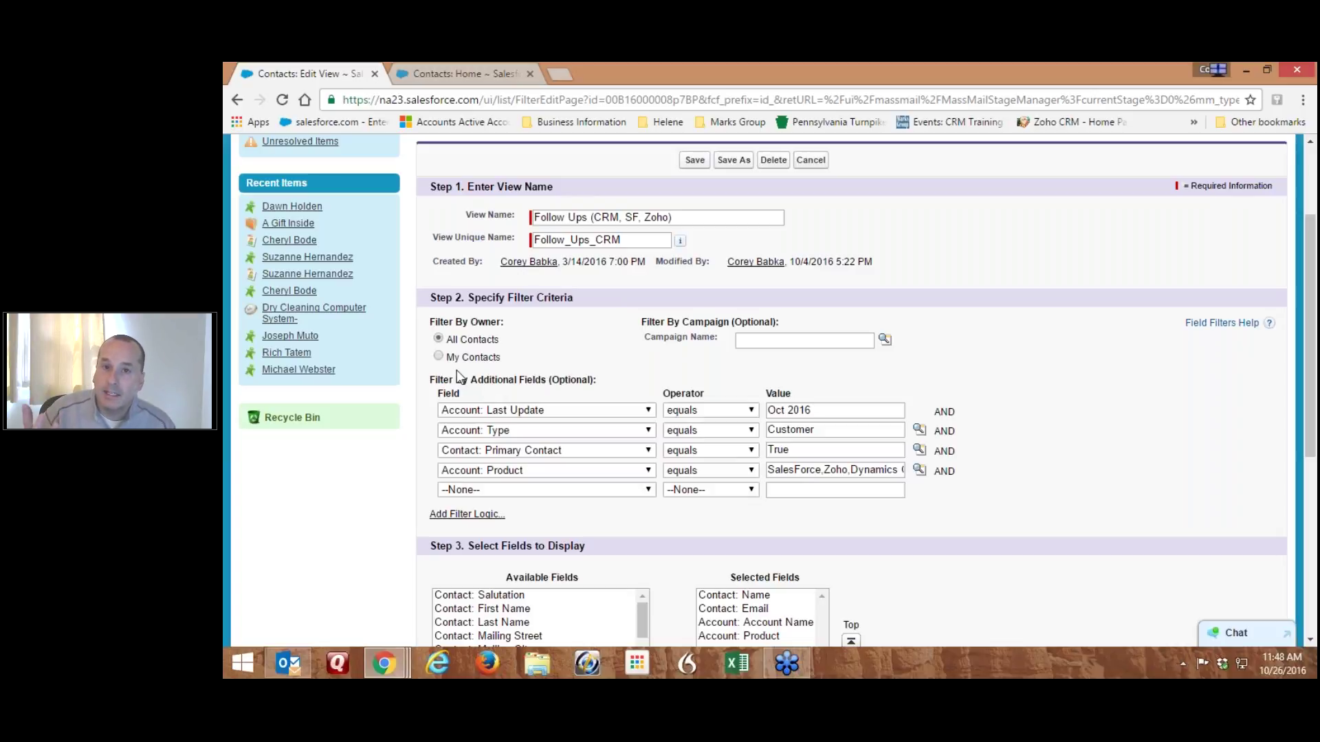
pyautogui.click(517, 415)
pyautogui.moveTo(649, 312)
pyautogui.mouseDown()
pyautogui.moveTo(659, 371)
pyautogui.moveTo(661, 166)
pyautogui.moveTo(666, 323)
pyautogui.mouseUp()
pyautogui.click(947, 349)
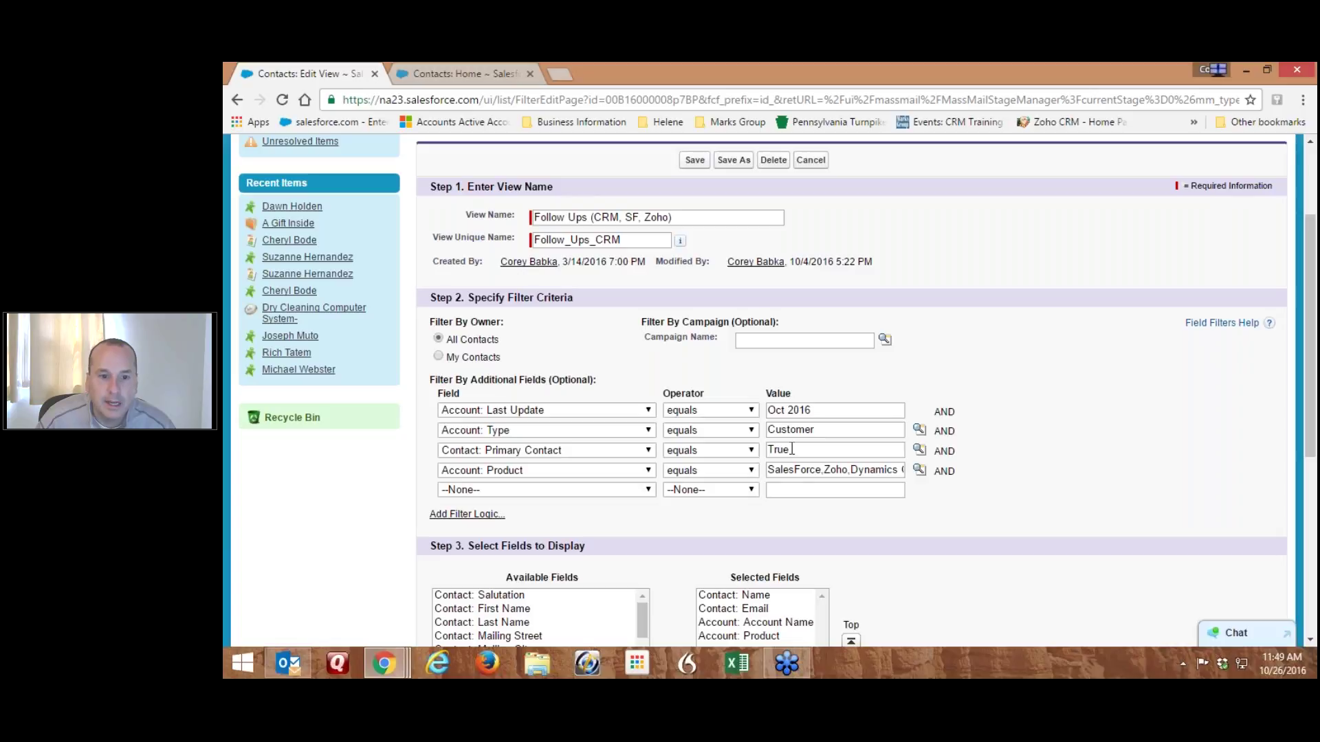
pyautogui.moveTo(816, 472); pyautogui.dragTo(920, 472)
pyautogui.click(1108, 407)
# Keep the view unchanged and list the Follow Ups view's 61 contacts as mass email recipients
pyautogui.click(808, 160)
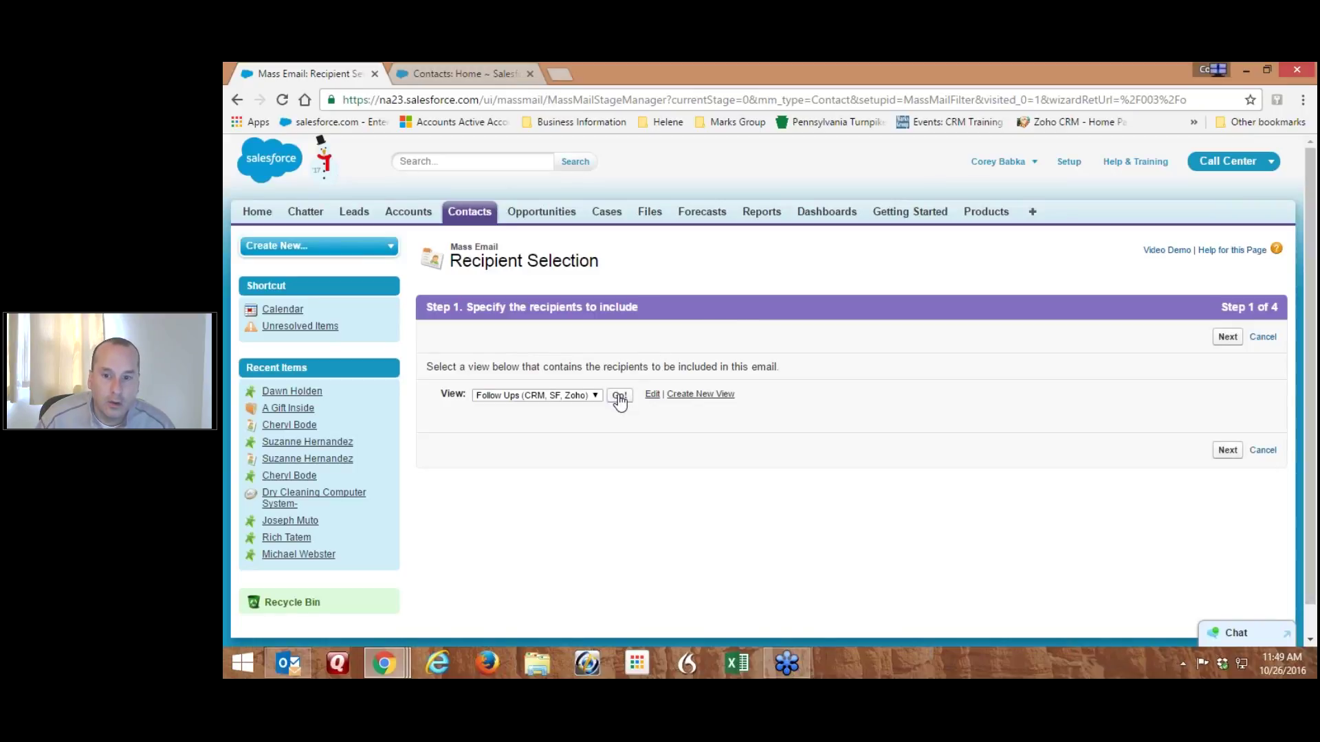
pyautogui.click(620, 398)
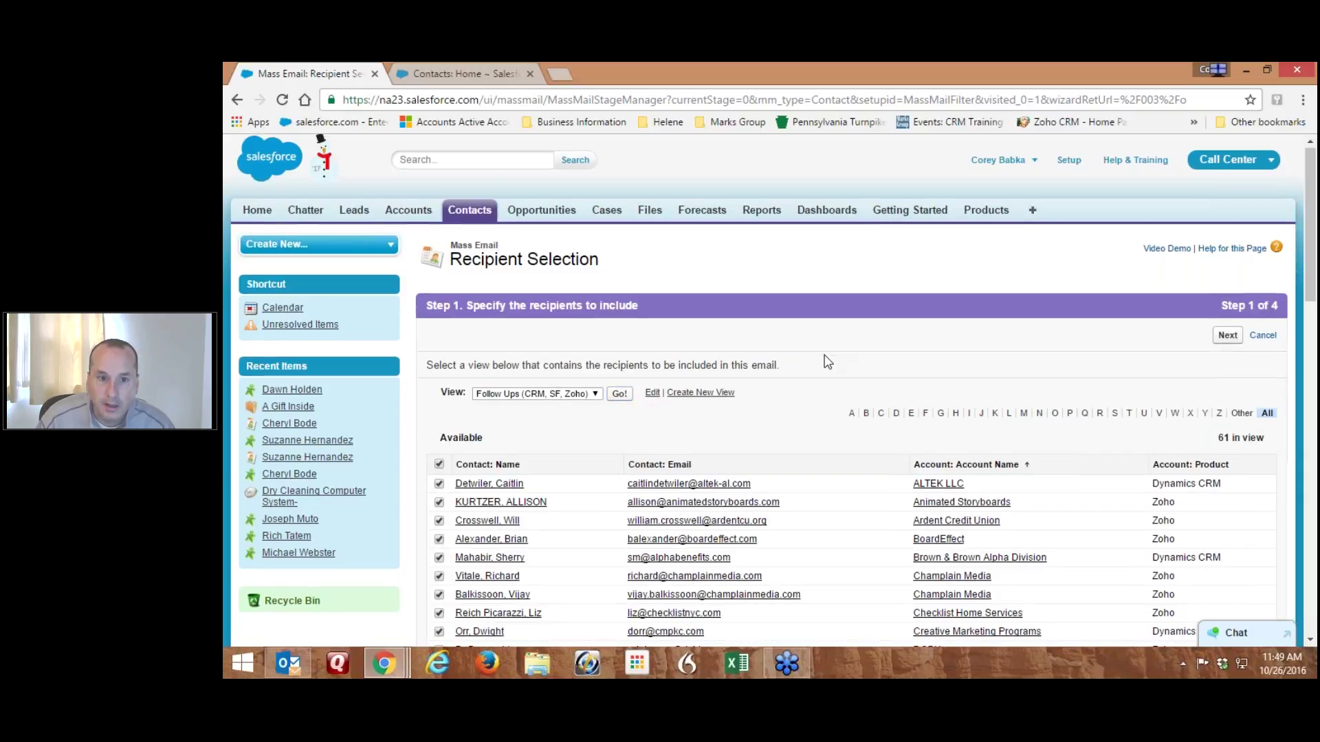
pyautogui.scroll(-5, 824, 354)
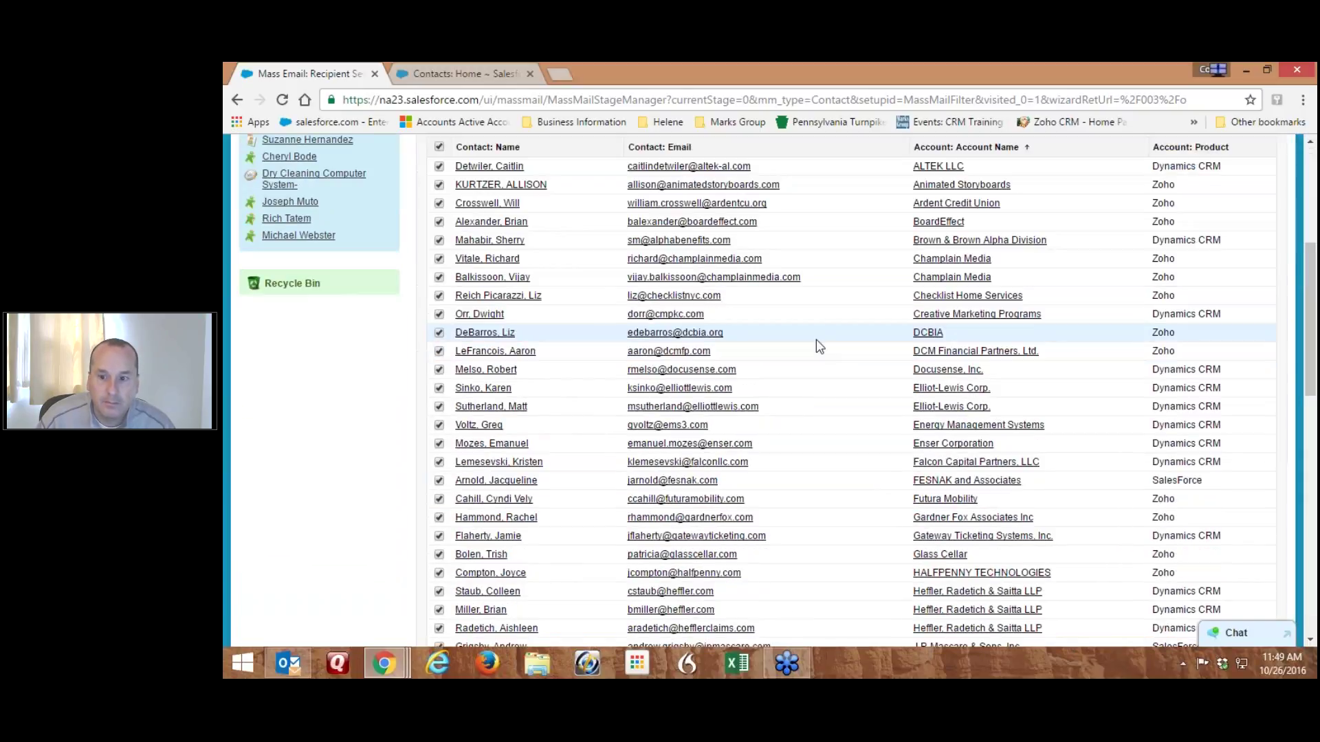
pyautogui.scroll(-4, 820, 347)
pyautogui.scroll(-4, 818, 346)
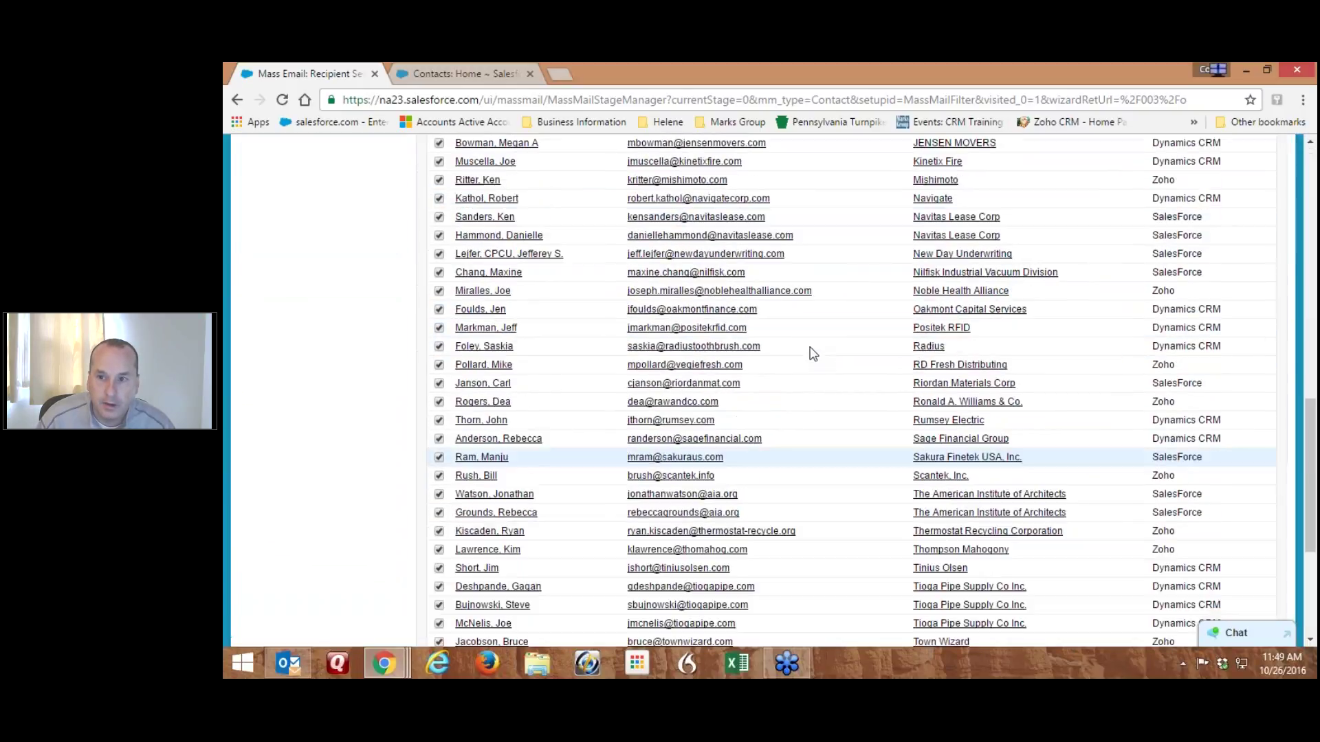
pyautogui.scroll(5, 815, 350)
pyautogui.scroll(10, 812, 353)
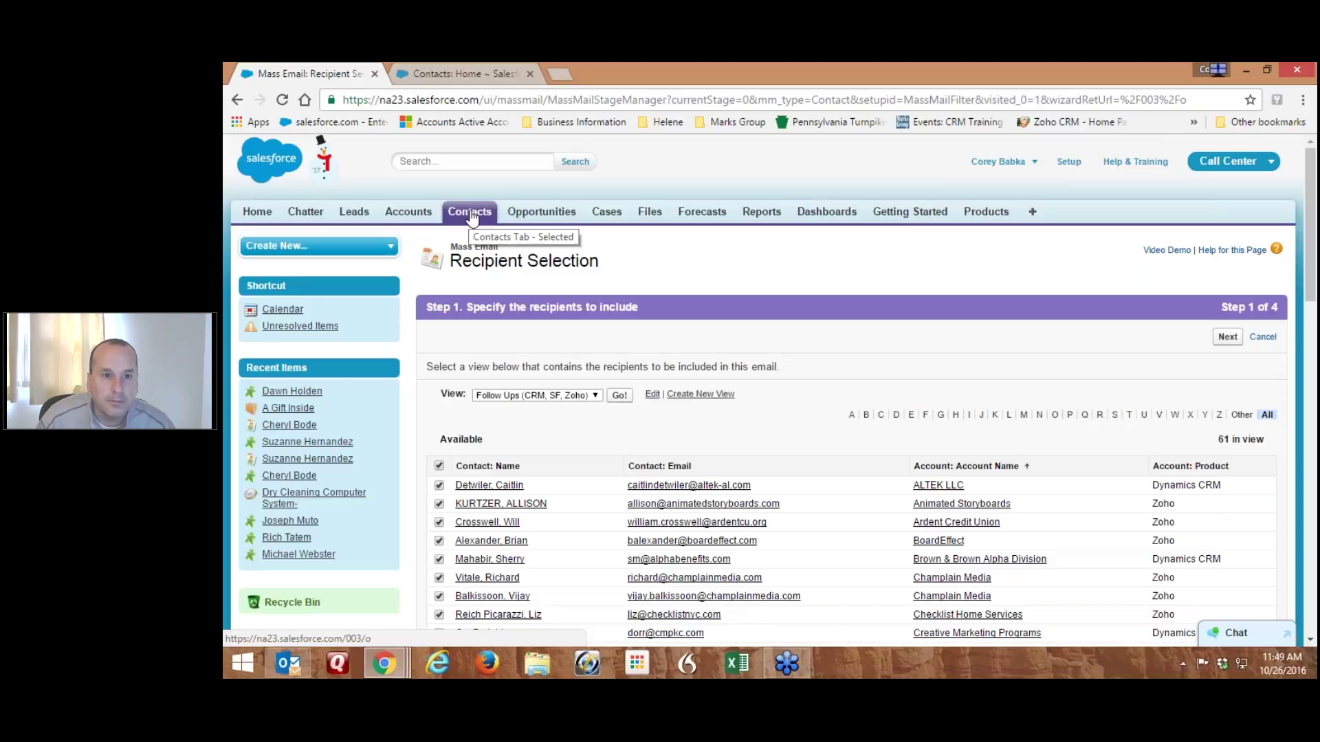
# In the other Salesforce tab, search records for 'test'
pyautogui.click(468, 73)
pyautogui.click(440, 161)
pyautogui.write('test')
pyautogui.press('Return')
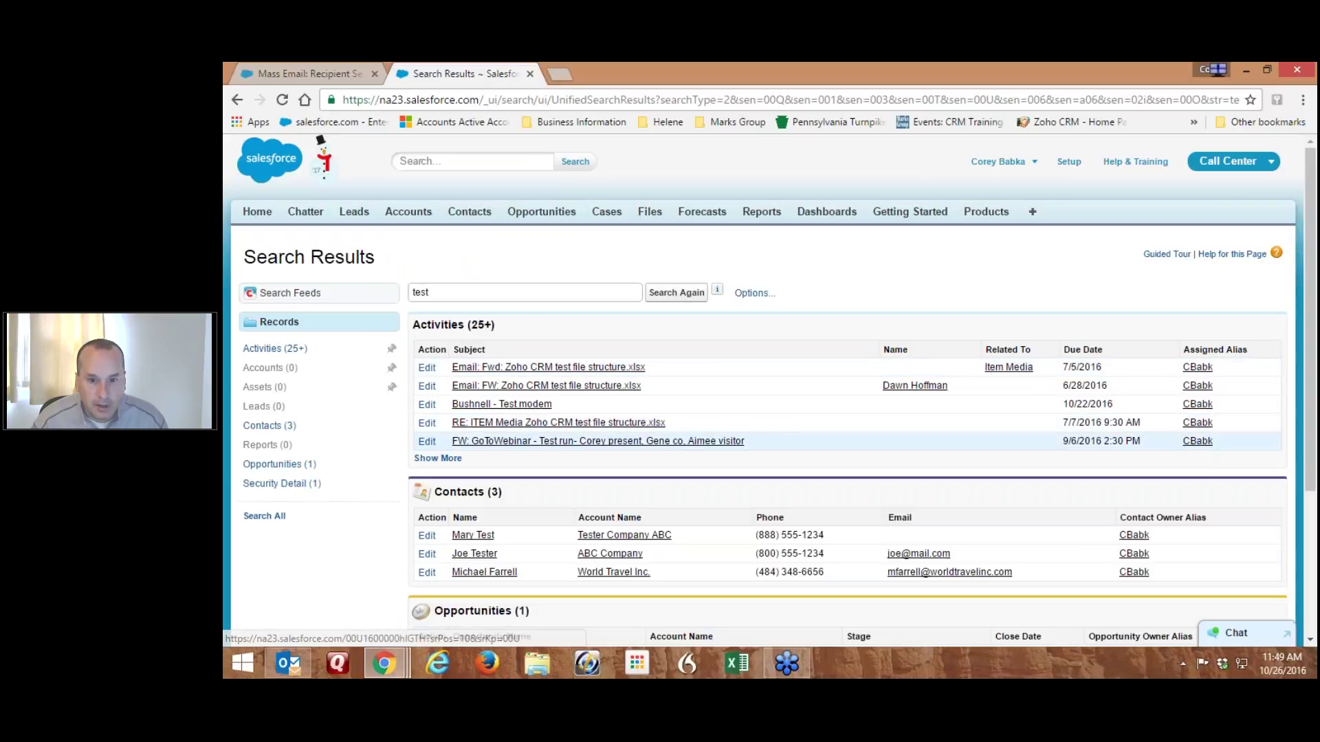
pyautogui.scroll(-2, 702, 442)
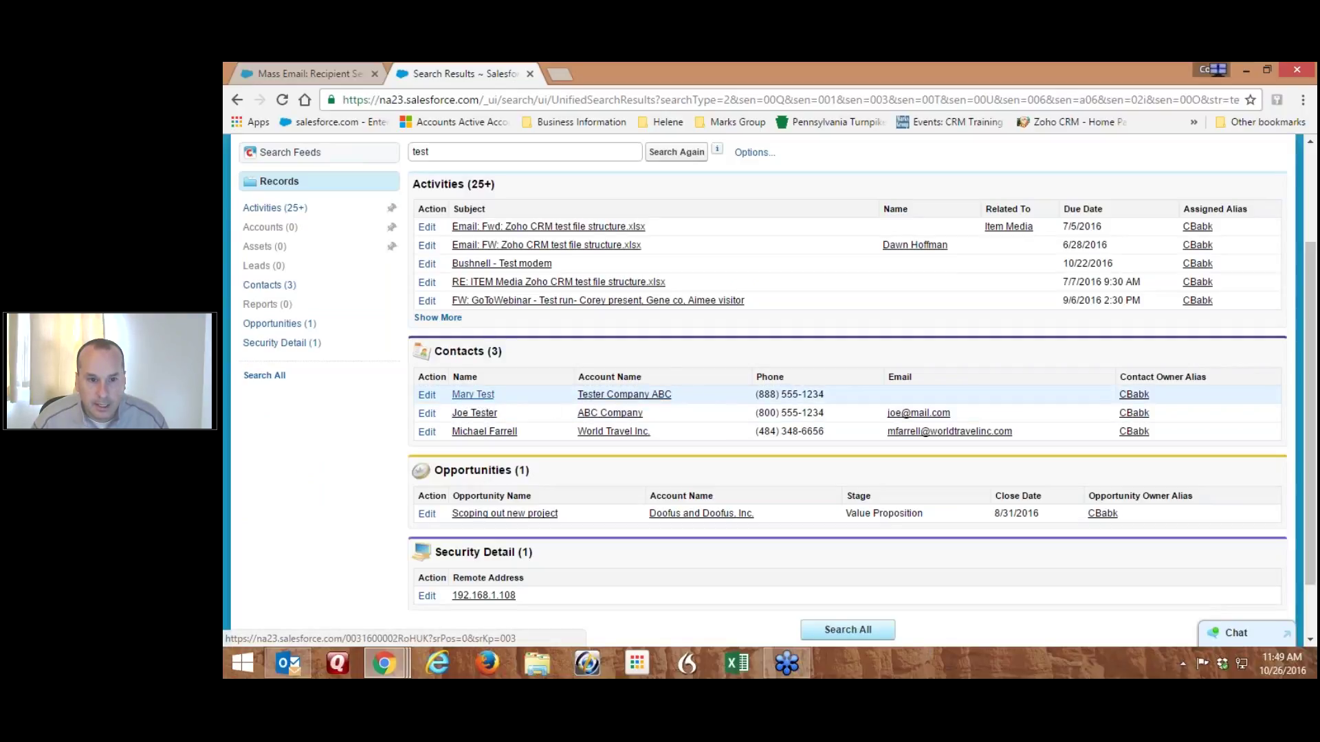
# Edit the test contact to use your own email address and last name Test, then save
pyautogui.click(427, 413)
pyautogui.tripleClick(1093, 423)
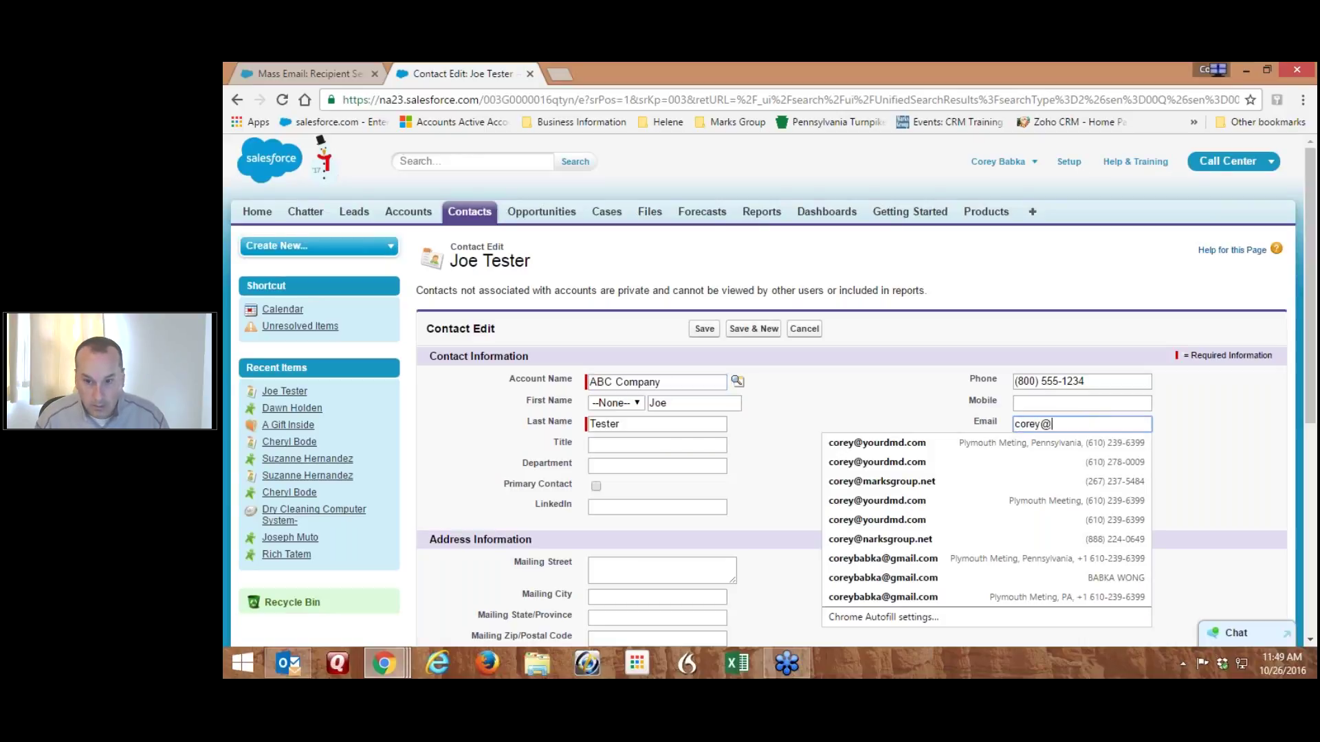
pyautogui.press('BackSpace')
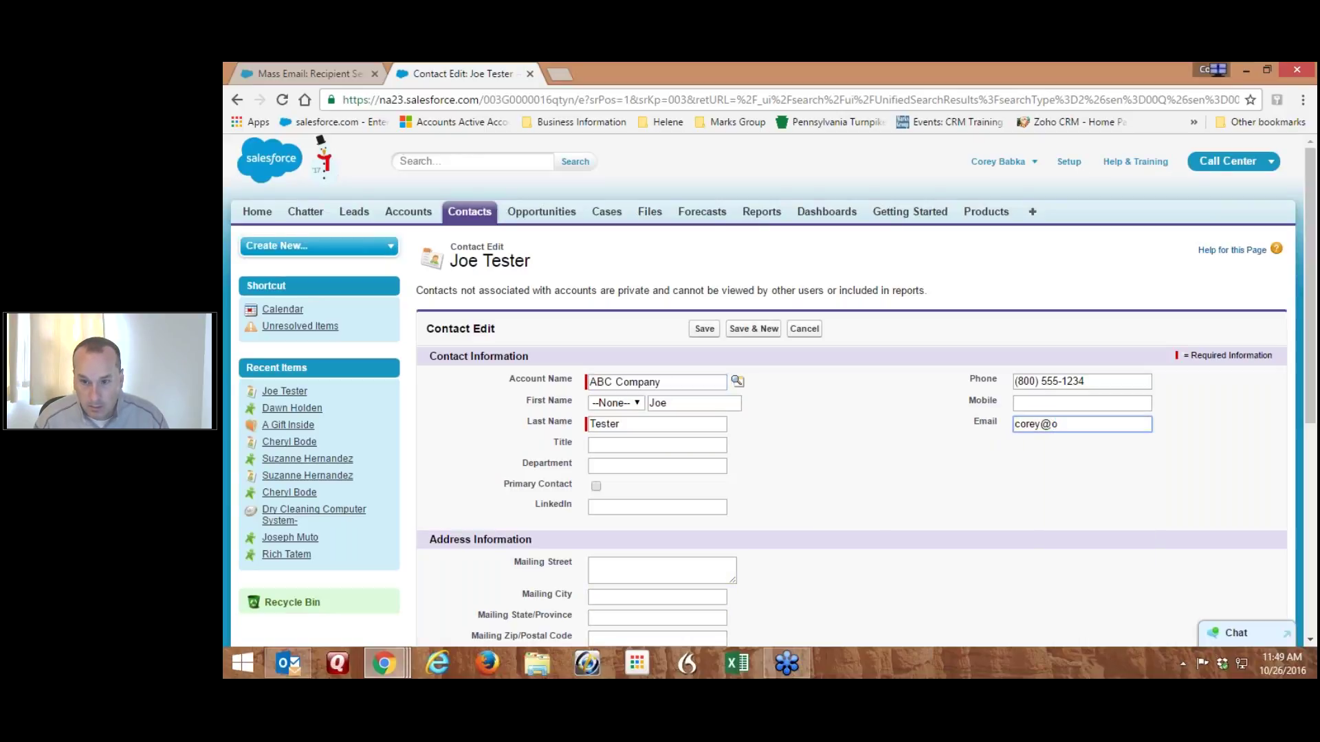
pyautogui.press('BackSpace')
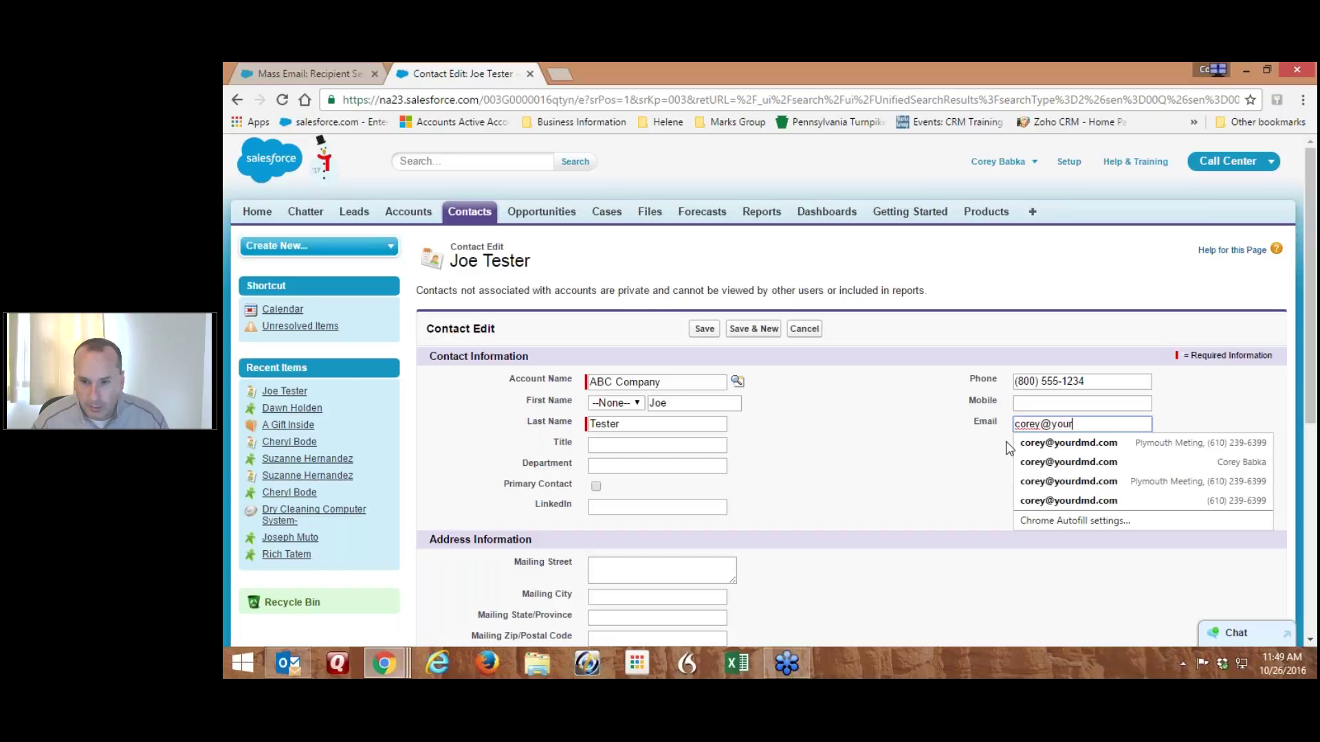
pyautogui.click(1066, 444)
pyautogui.tripleClick(685, 421)
pyautogui.press('BackSpace')
pyautogui.click(647, 419)
pyautogui.click(876, 455)
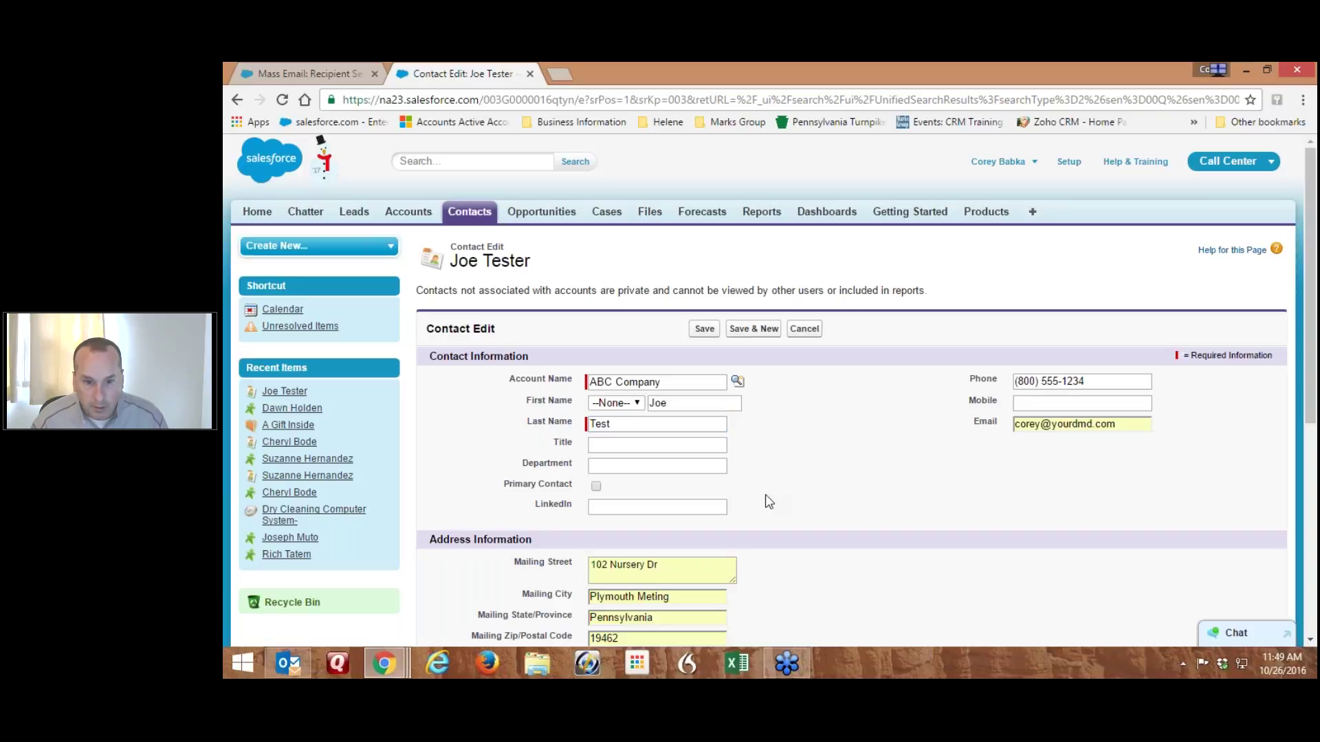
pyautogui.click(704, 329)
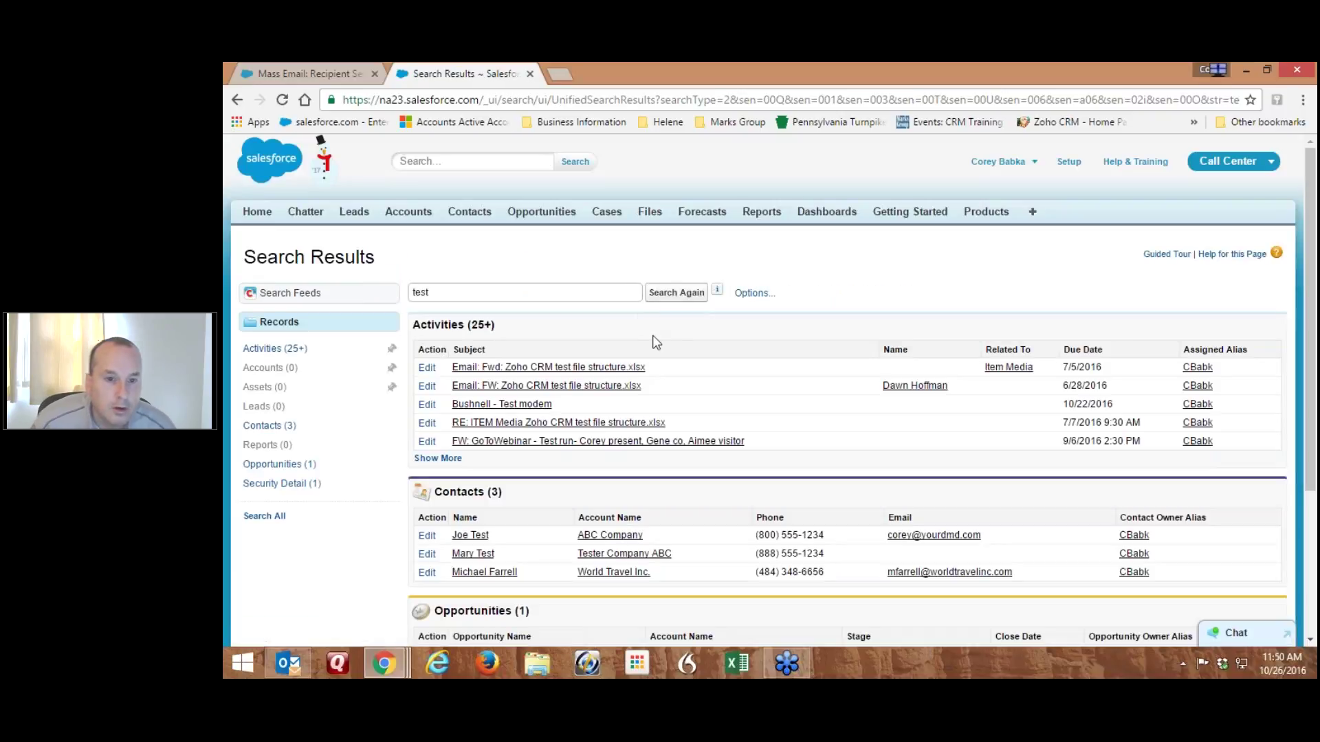
# Open the ABC Company account, then return to the mass email recipient step
pyautogui.click(644, 535)
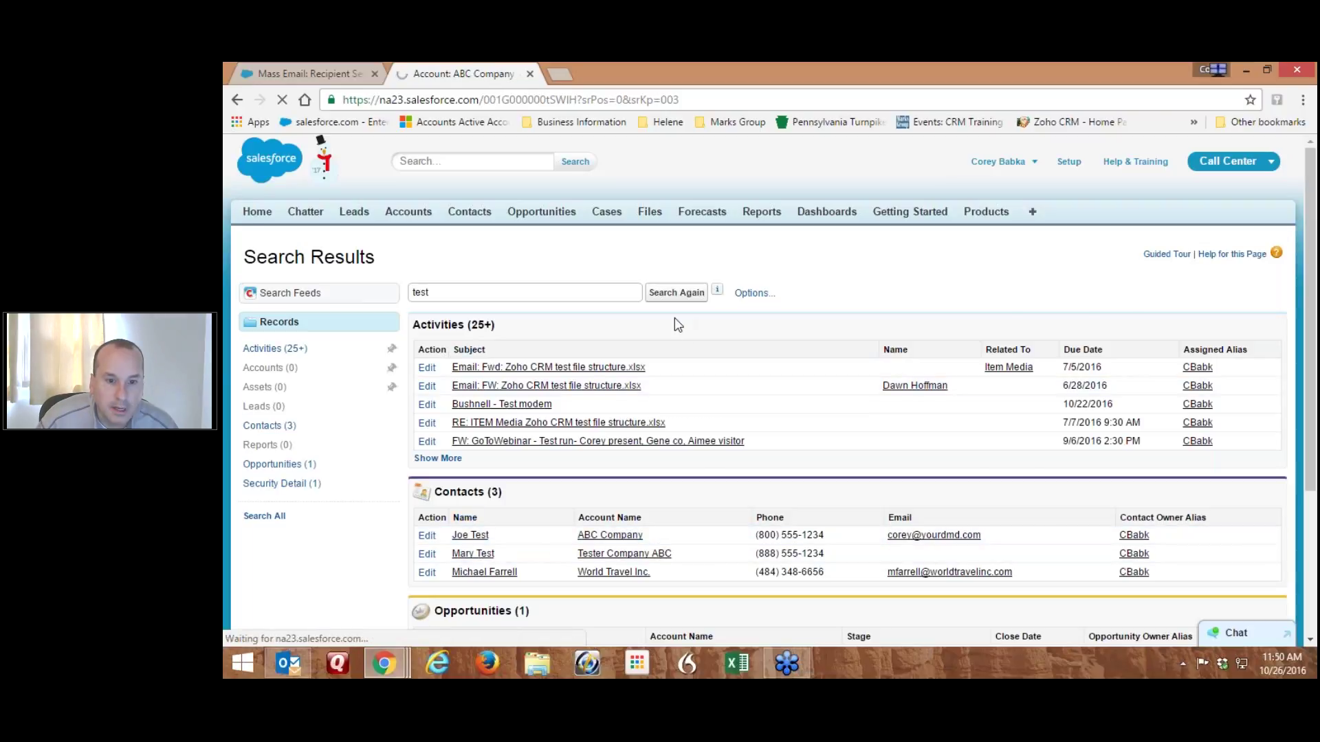
pyautogui.moveTo(479, 363)
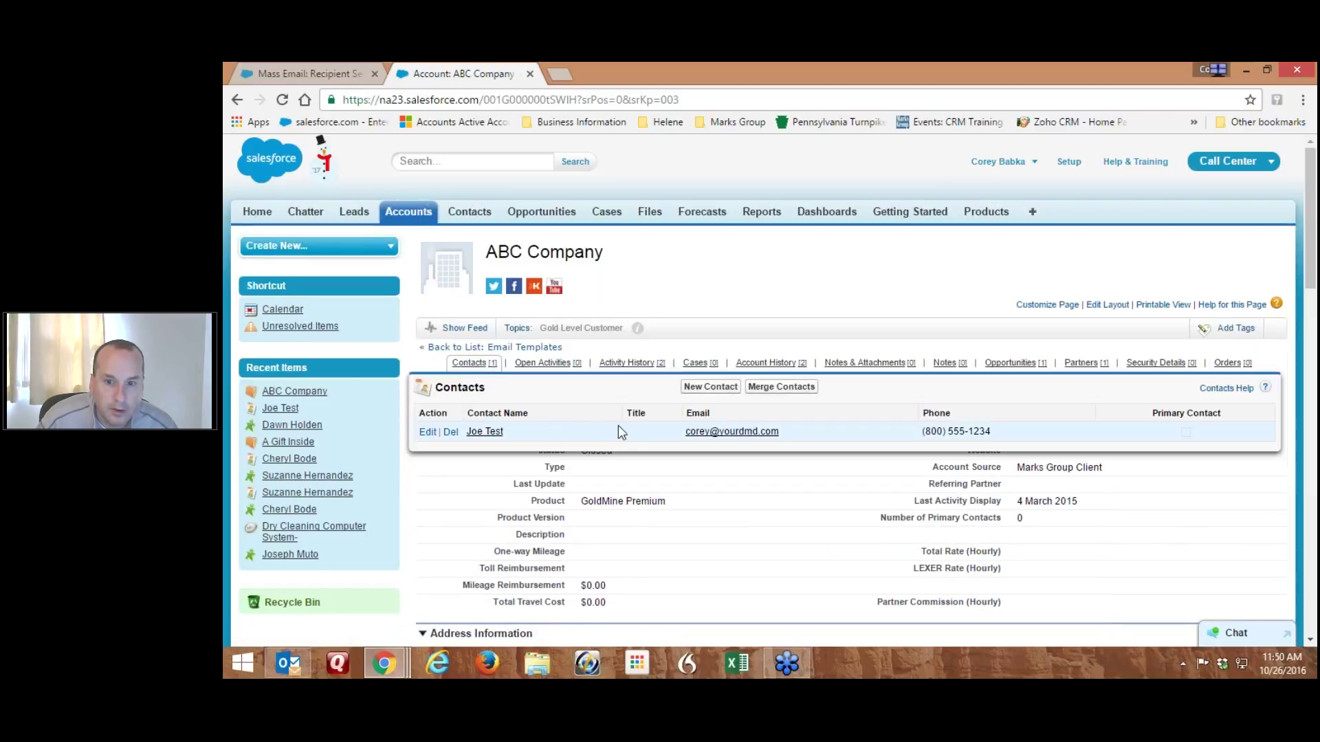
pyautogui.click(310, 75)
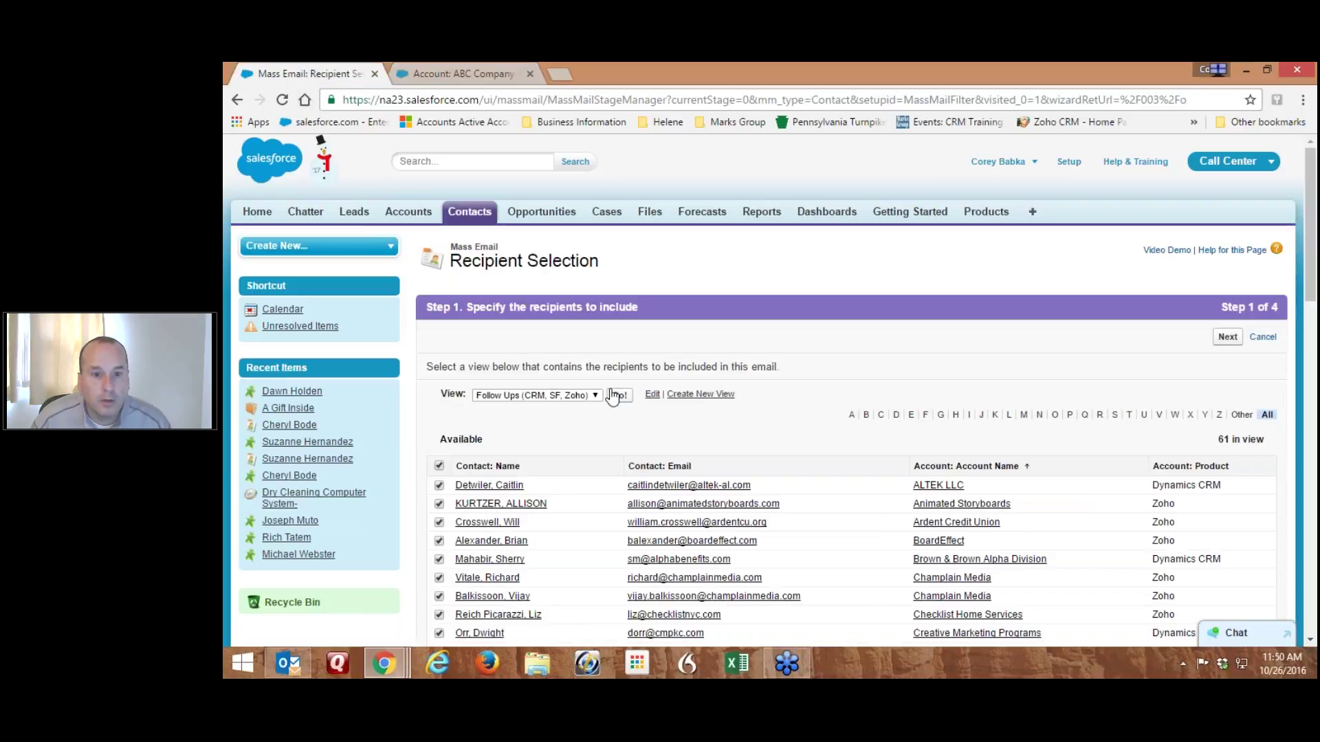
# Start a new contact view named 'Test View Only'
pyautogui.click(687, 395)
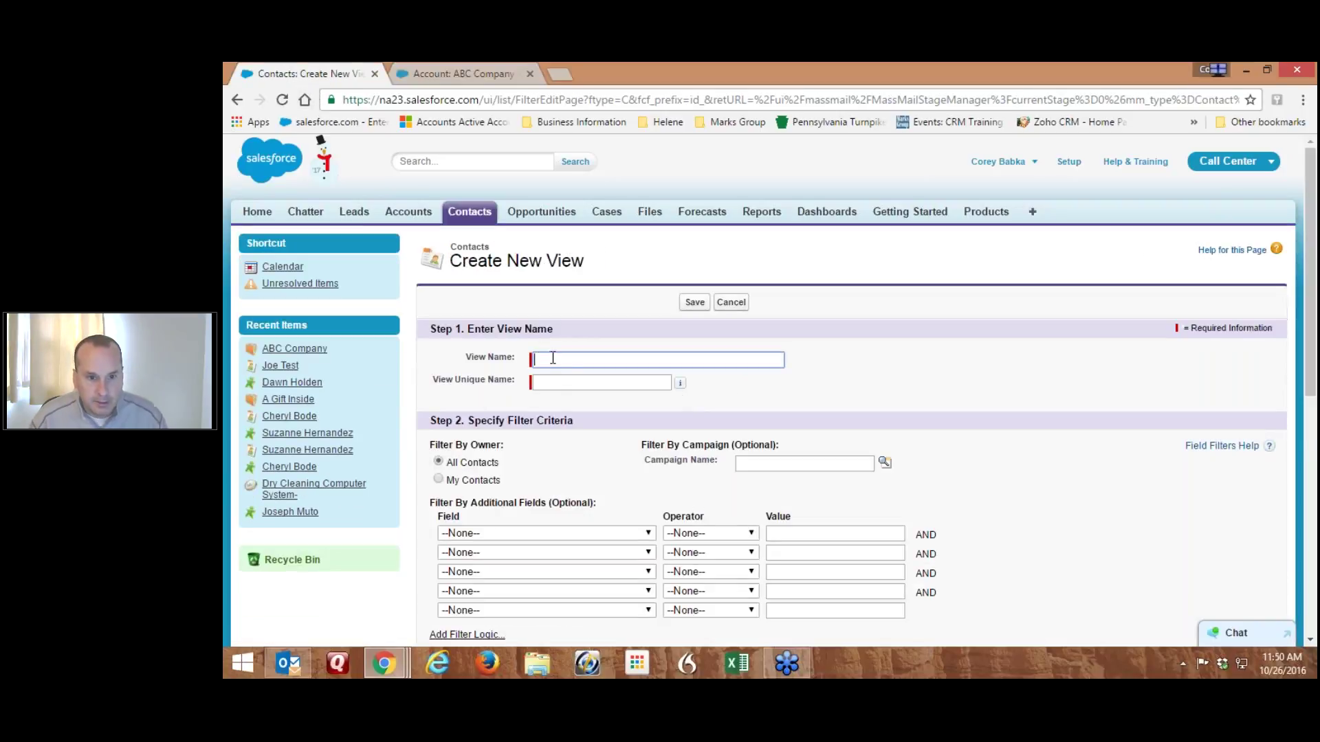
pyautogui.write('Test View Only')
pyautogui.press('Tab')
pyautogui.press('Tab')
pyautogui.press('Tab')
pyautogui.click(1021, 492)
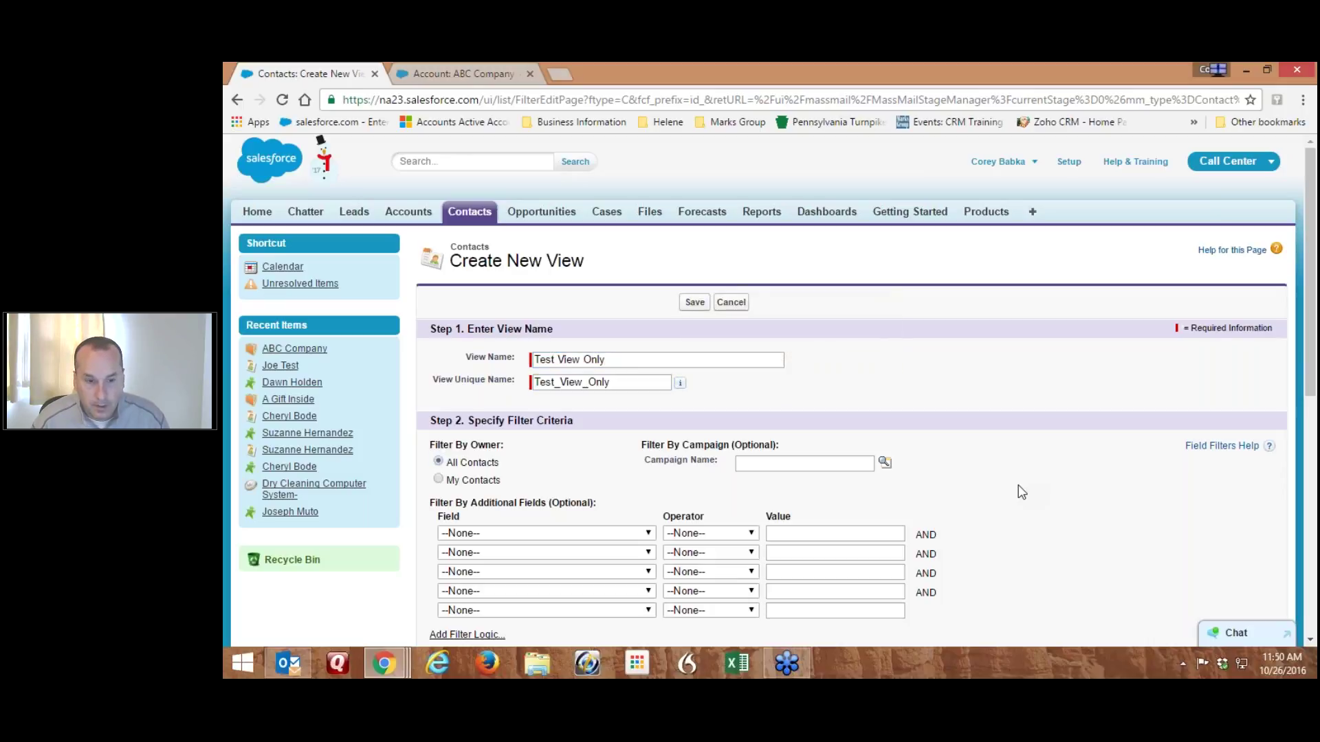
pyautogui.scroll(-3, 962, 475)
# Filter the view to Account Name equals ABC Company and save it
pyautogui.click(505, 349)
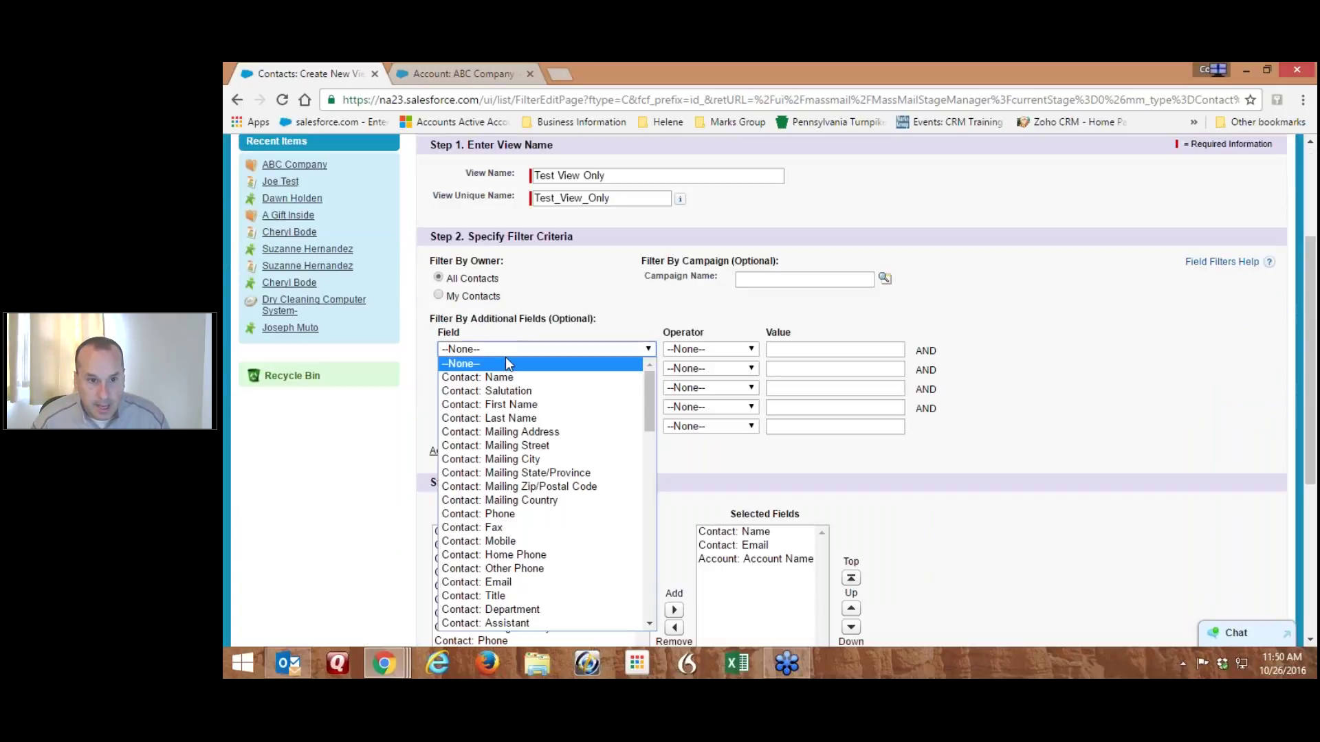
pyautogui.scroll(-5, 530, 383)
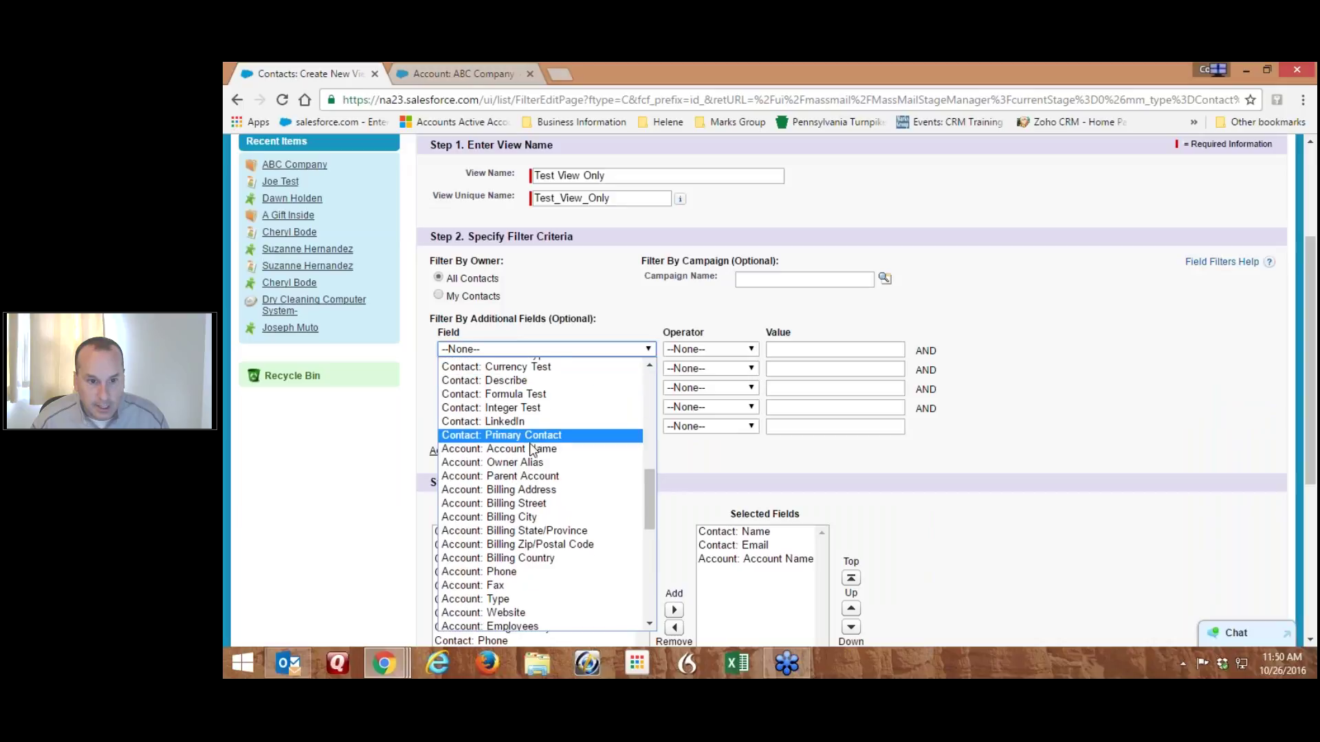
pyautogui.click(531, 451)
pyautogui.click(798, 348)
pyautogui.write('ABC Company')
pyautogui.click(1015, 328)
pyautogui.scroll(-3, 926, 484)
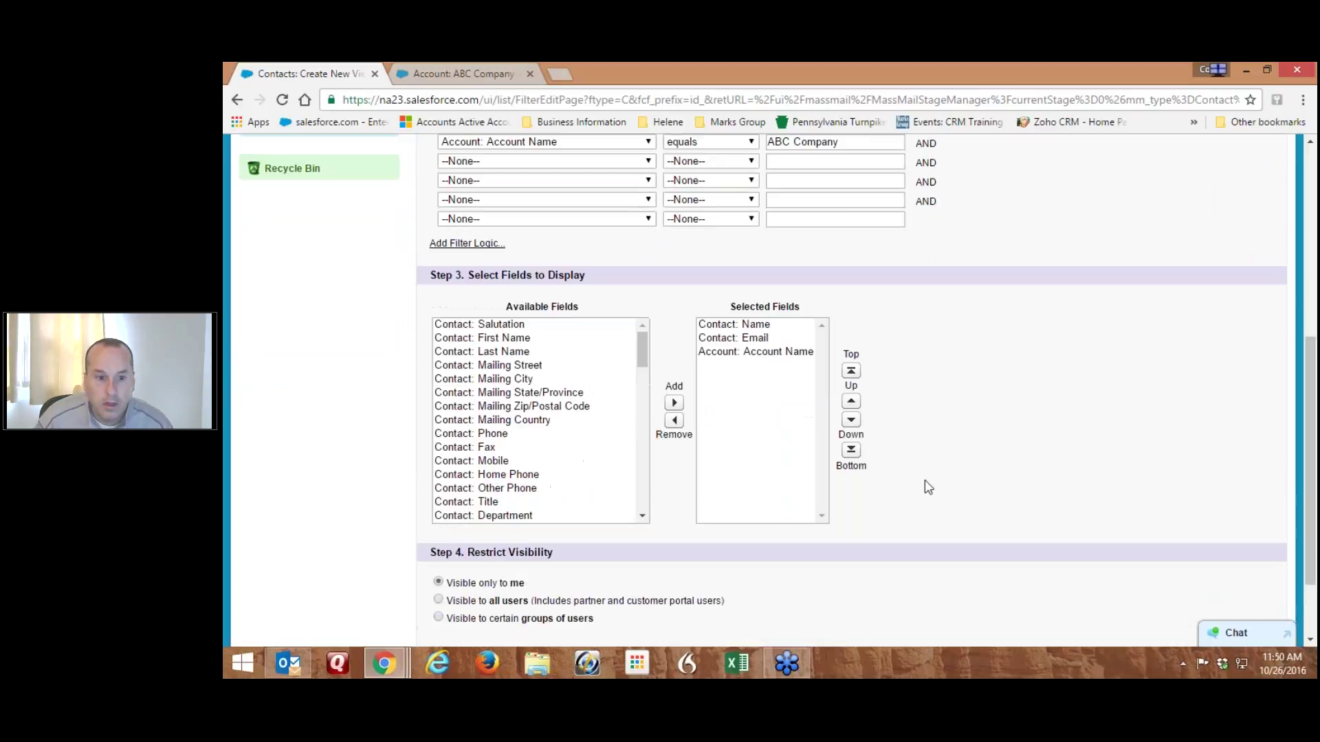
pyautogui.scroll(-2, 926, 480)
pyautogui.click(702, 563)
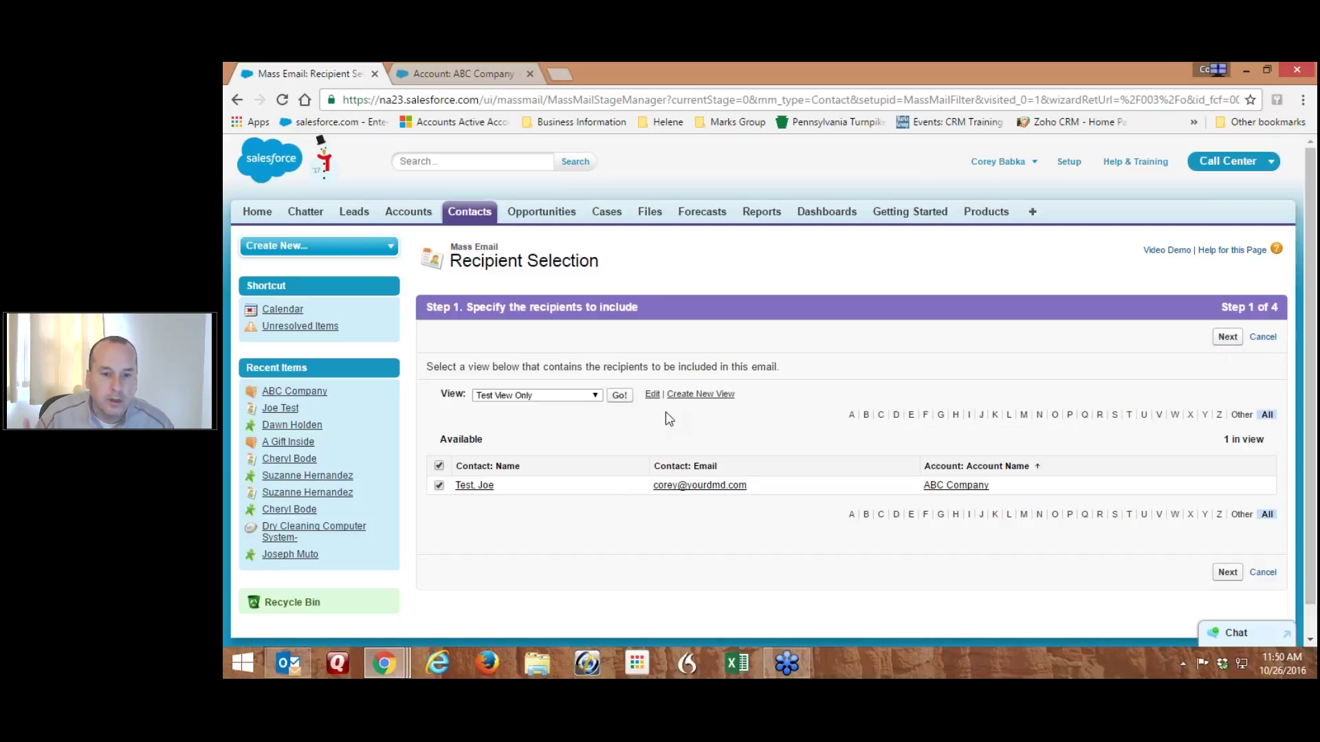
# Advance to Step 2 Template Selection and look through the Unfiled Public Email Templates
pyautogui.click(1226, 338)
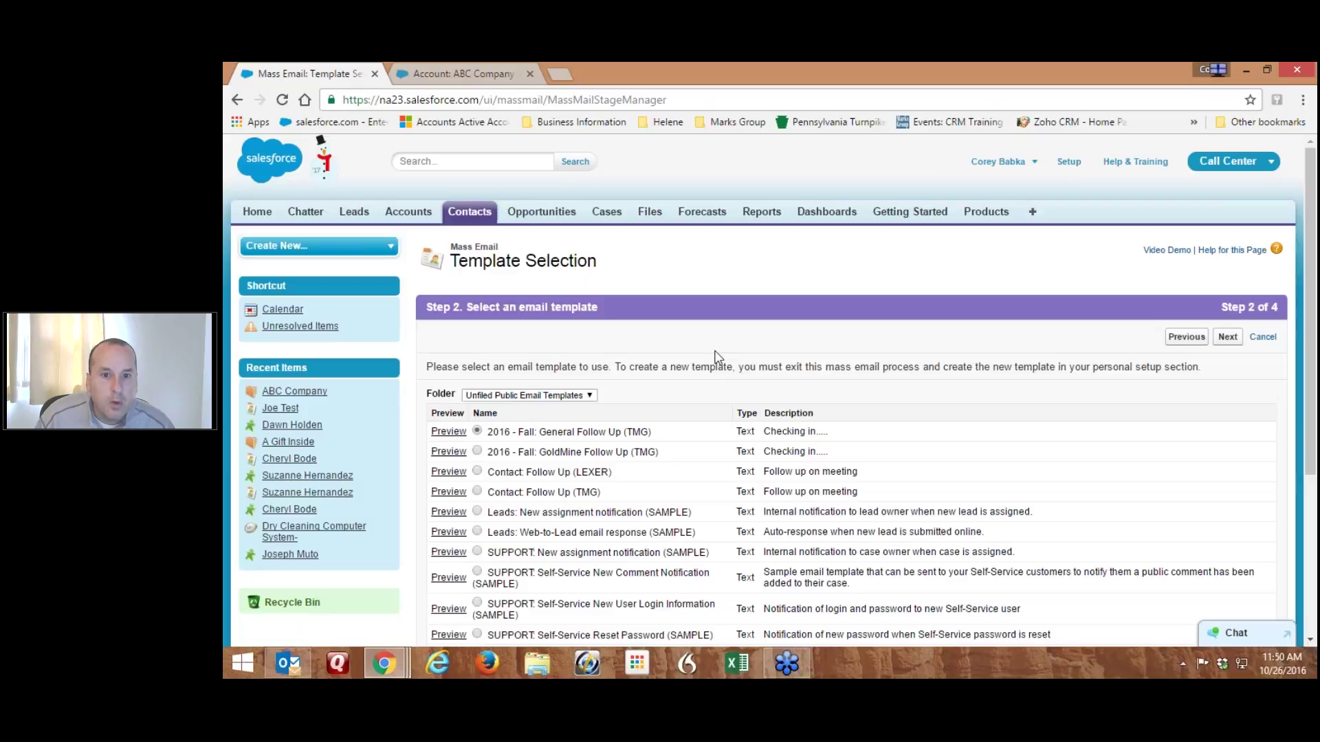
pyautogui.scroll(-3, 715, 356)
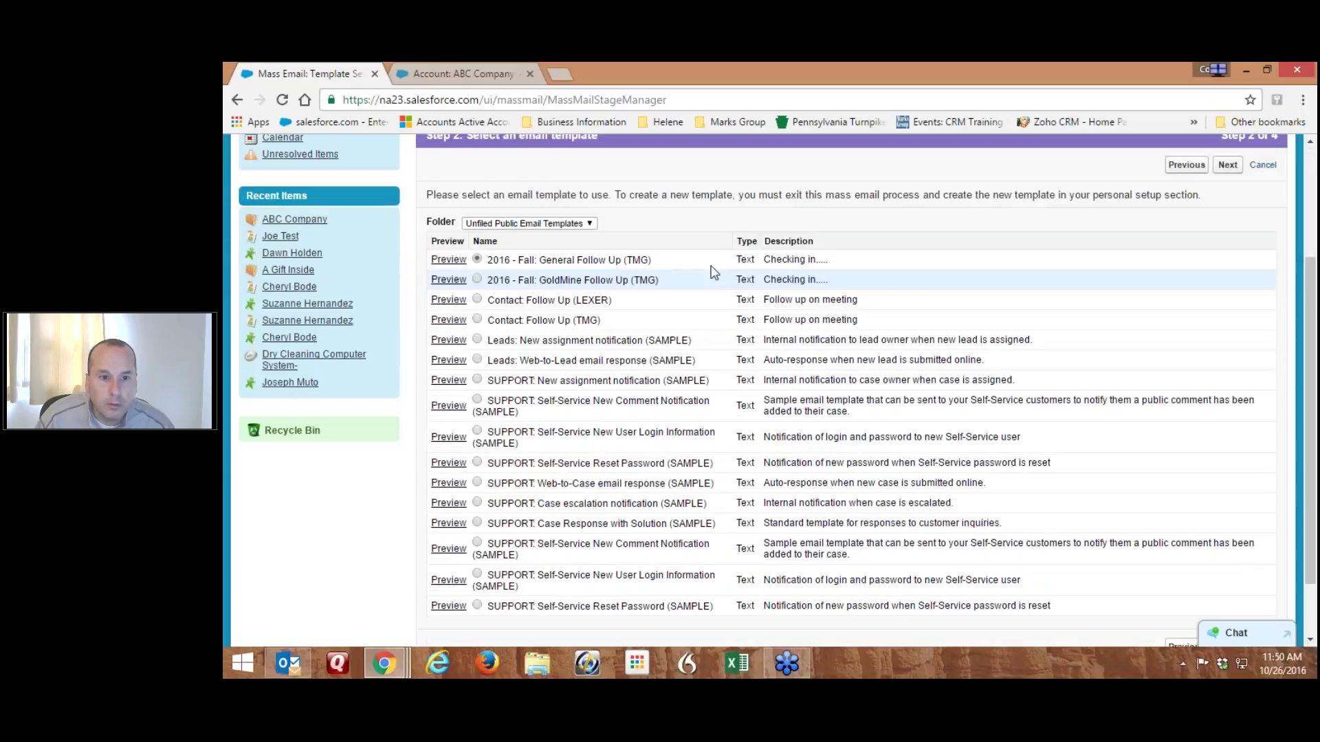
pyautogui.scroll(-1, 712, 269)
pyautogui.scroll(2, 712, 278)
pyautogui.scroll(-1, 712, 285)
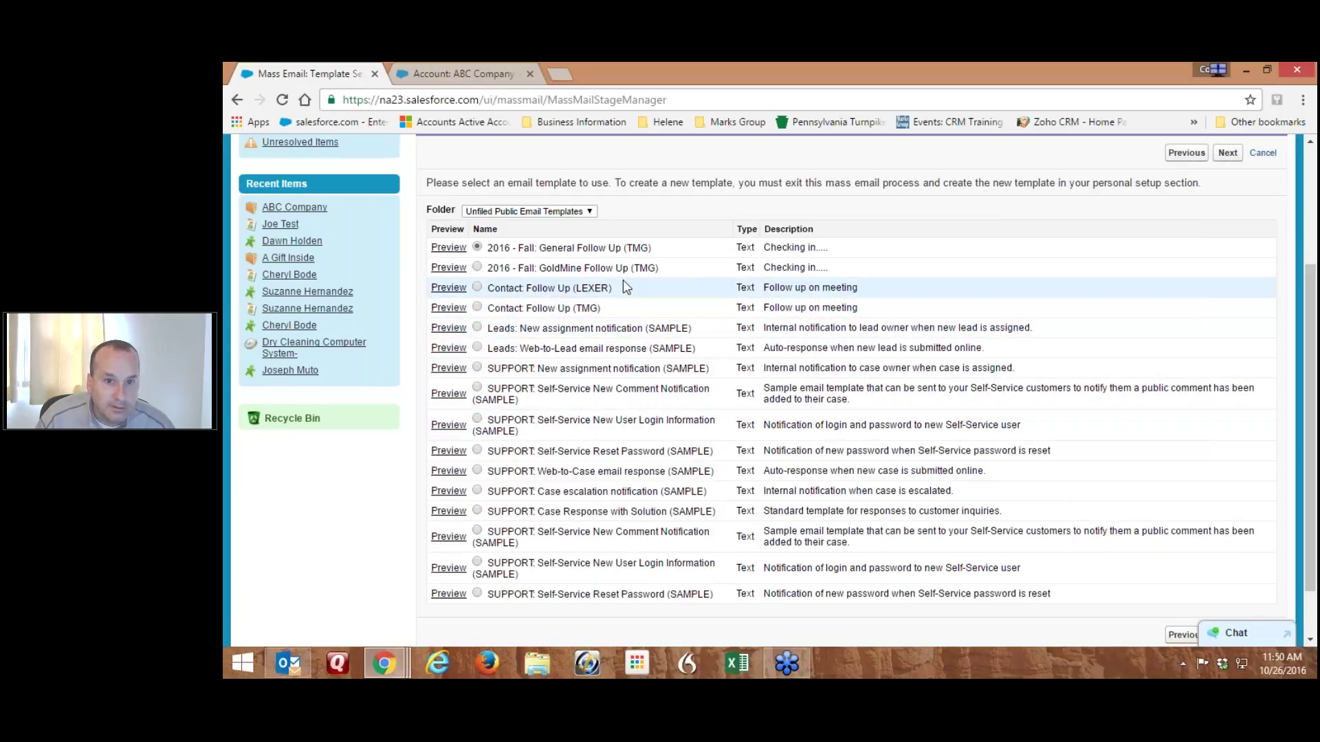
# In the other tab's Setup, find 'template' and browse the Unfiled Public Email Templates list
pyautogui.click(482, 75)
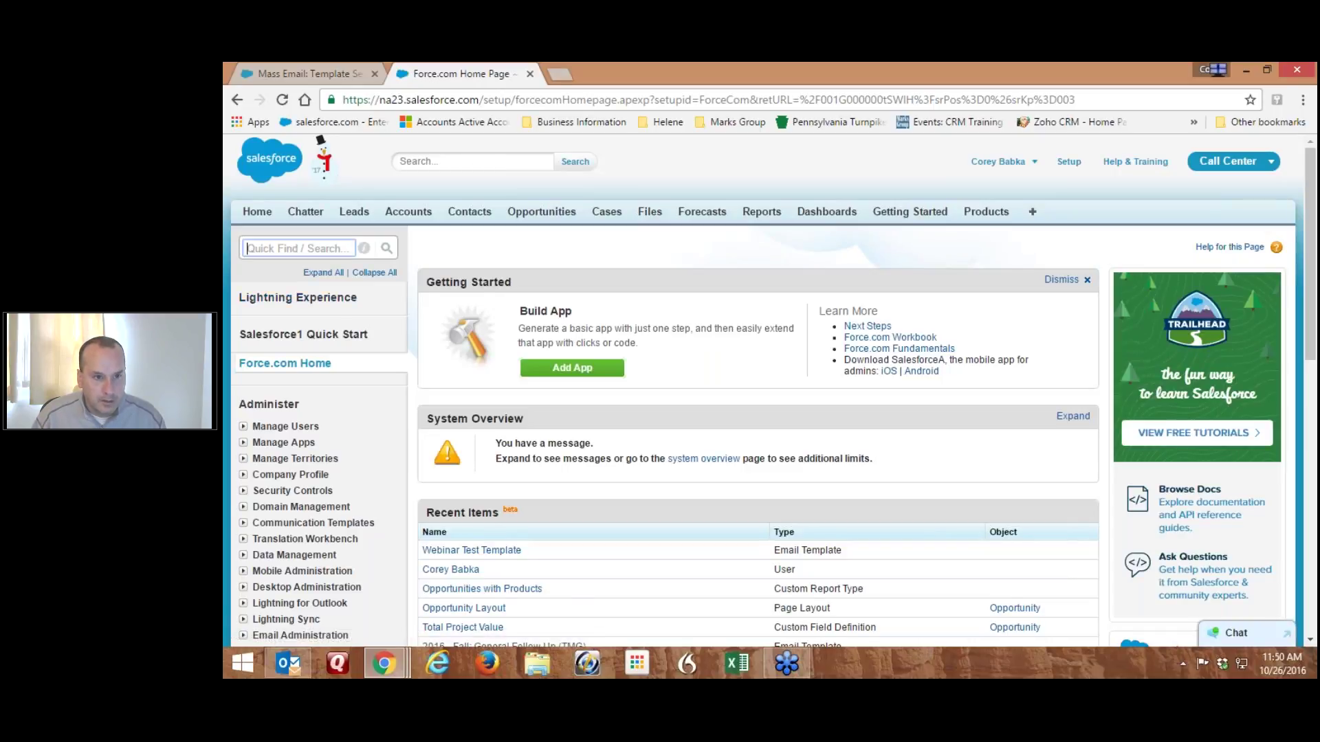
pyautogui.write('template')
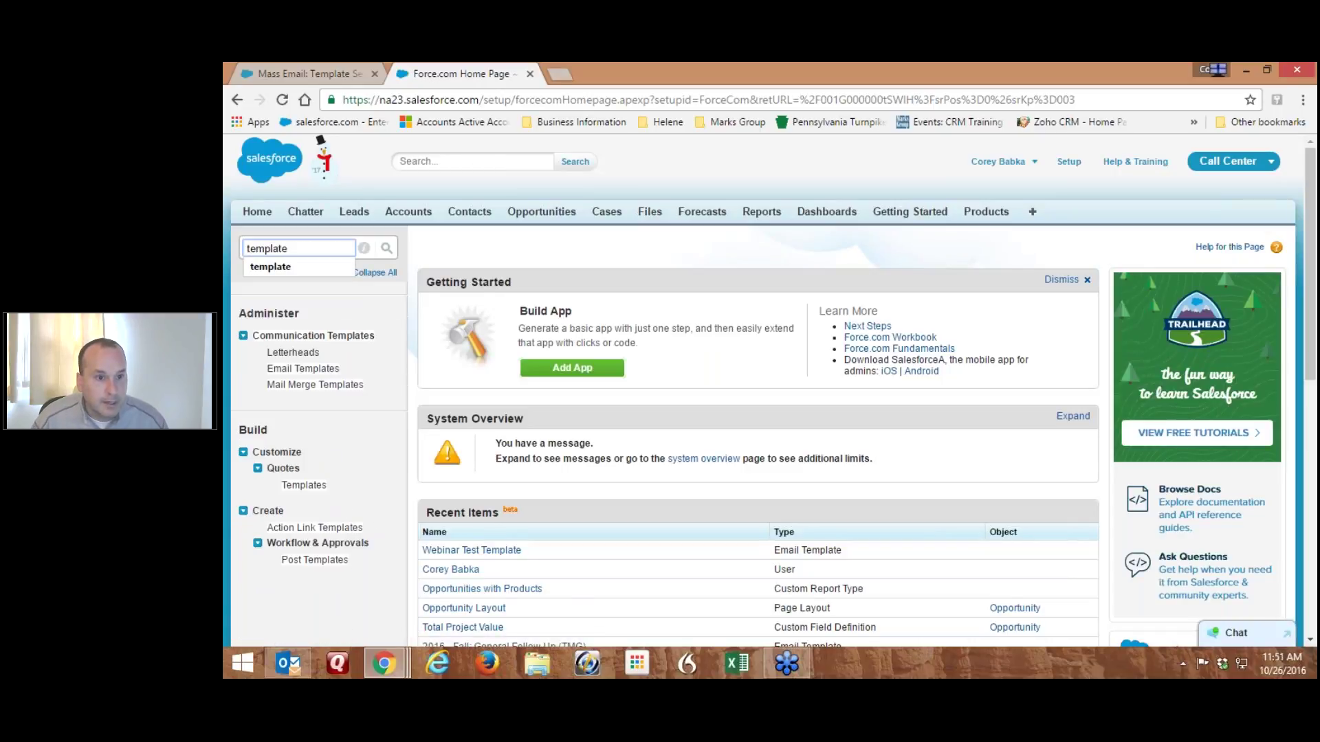
pyautogui.click(302, 369)
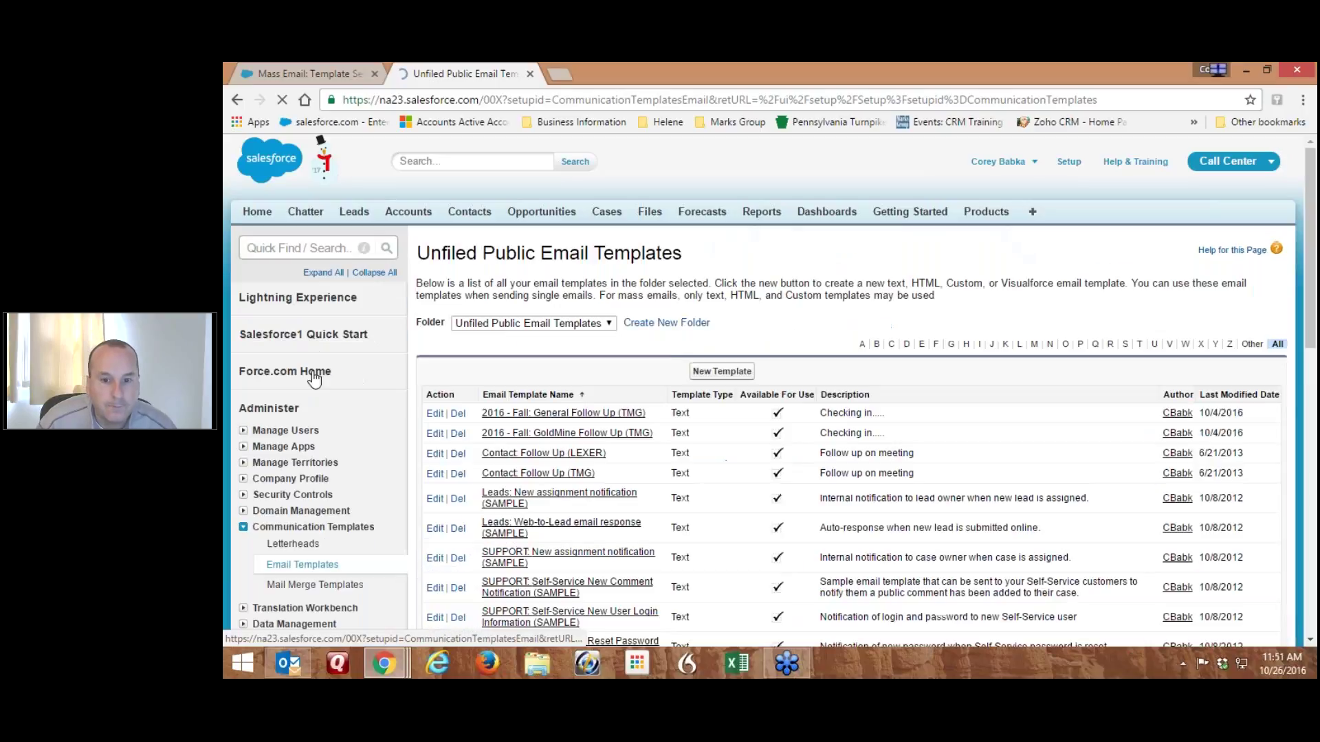
pyautogui.scroll(-1, 670, 361)
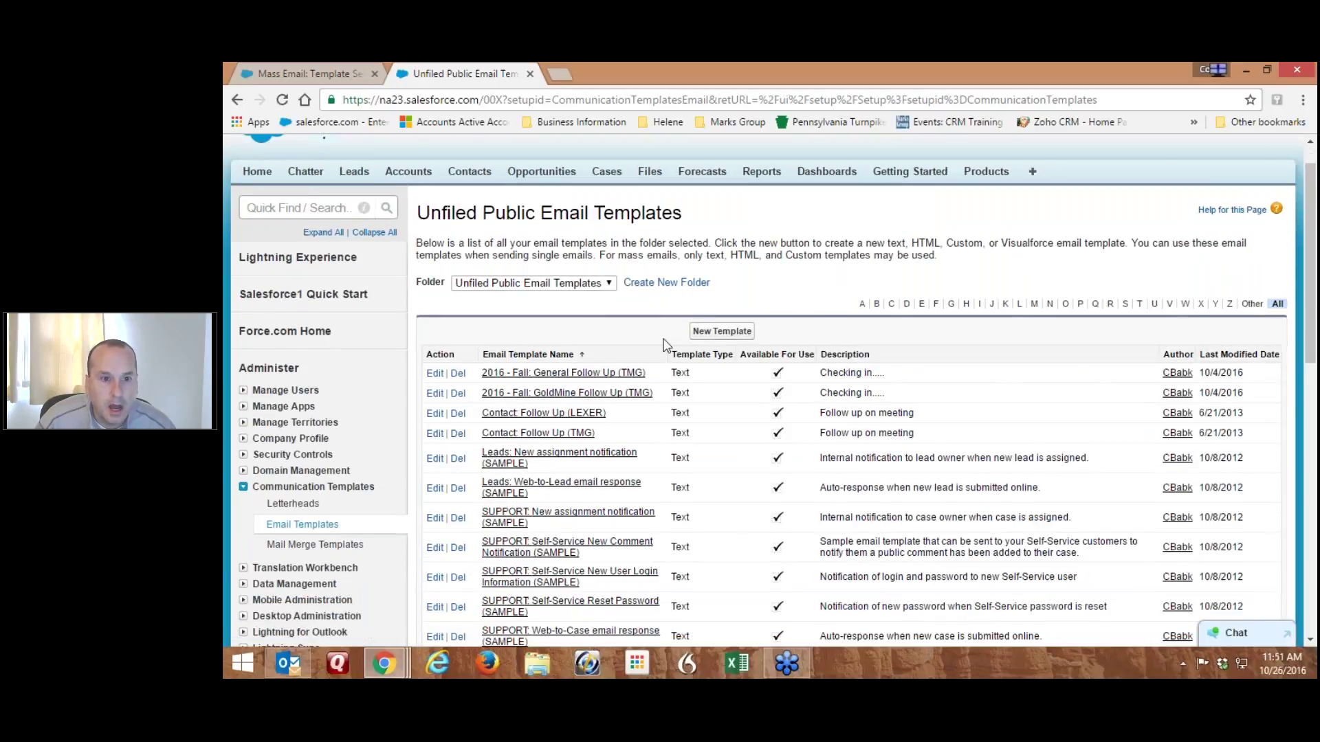
pyautogui.scroll(-2, 663, 344)
pyautogui.scroll(-1, 561, 343)
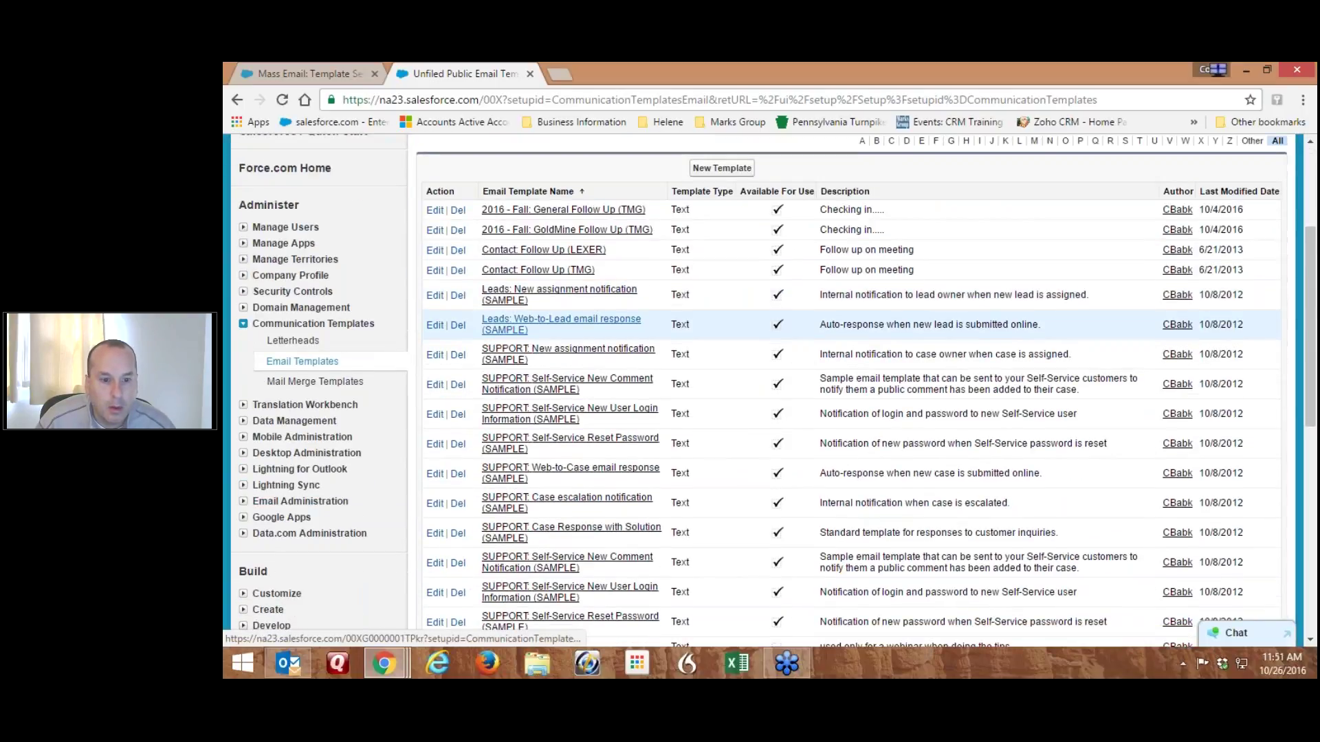
pyautogui.scroll(-3, 528, 337)
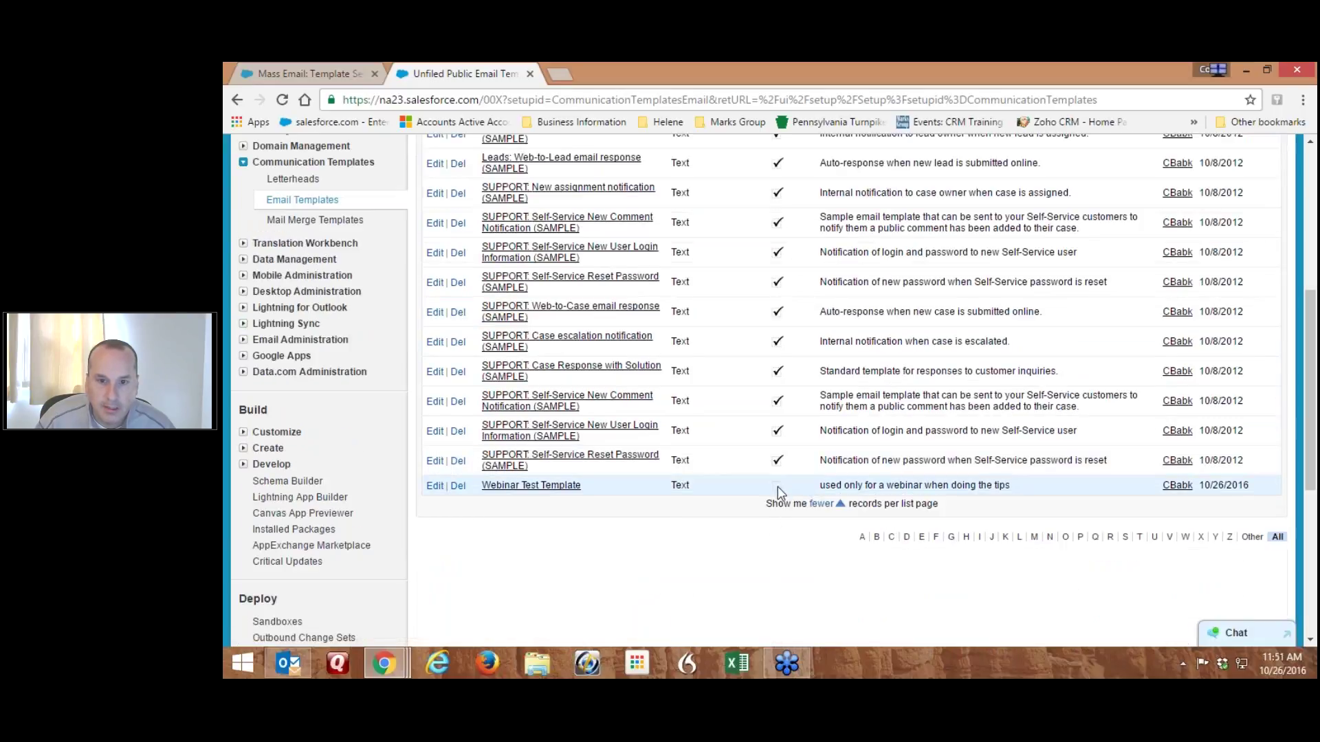
pyautogui.scroll(7, 778, 492)
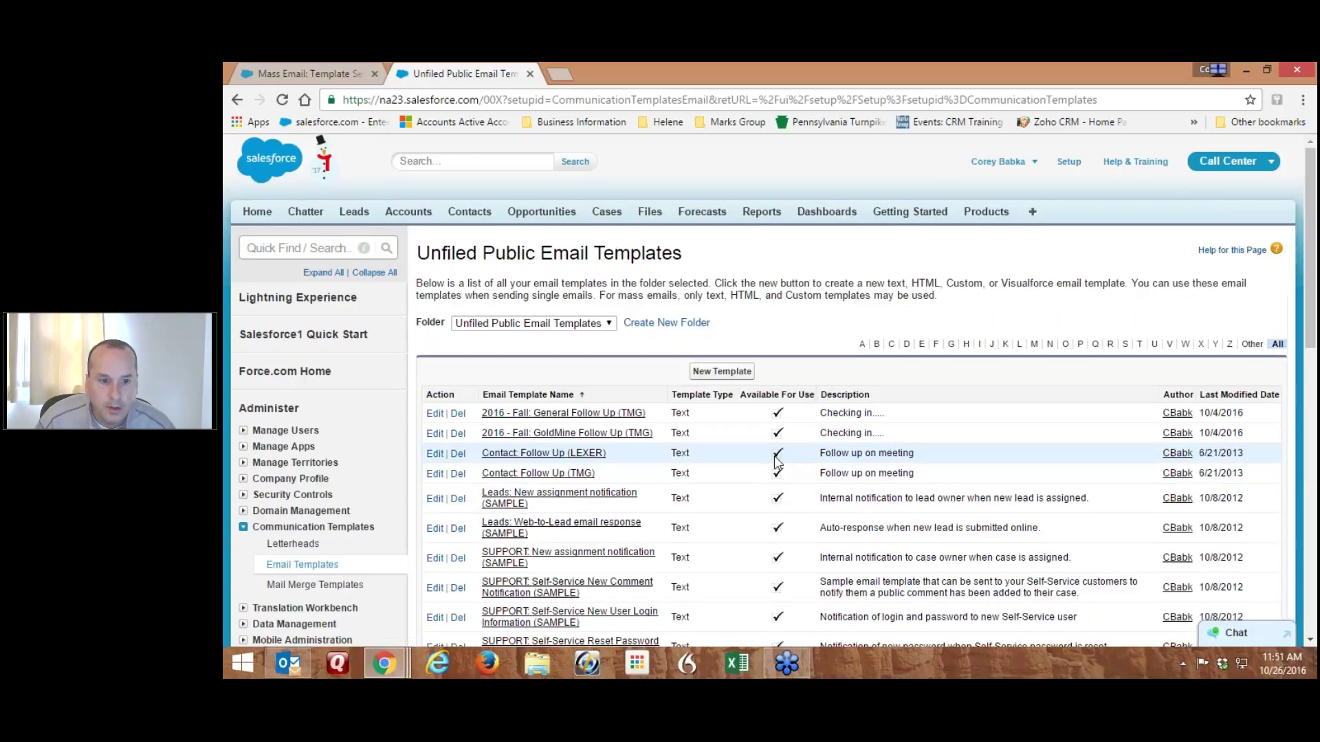
pyautogui.scroll(-1, 774, 455)
# Edit the Webinar Test Template to tick Available For Use and save it
pyautogui.scroll(-10, 775, 457)
pyautogui.click(522, 510)
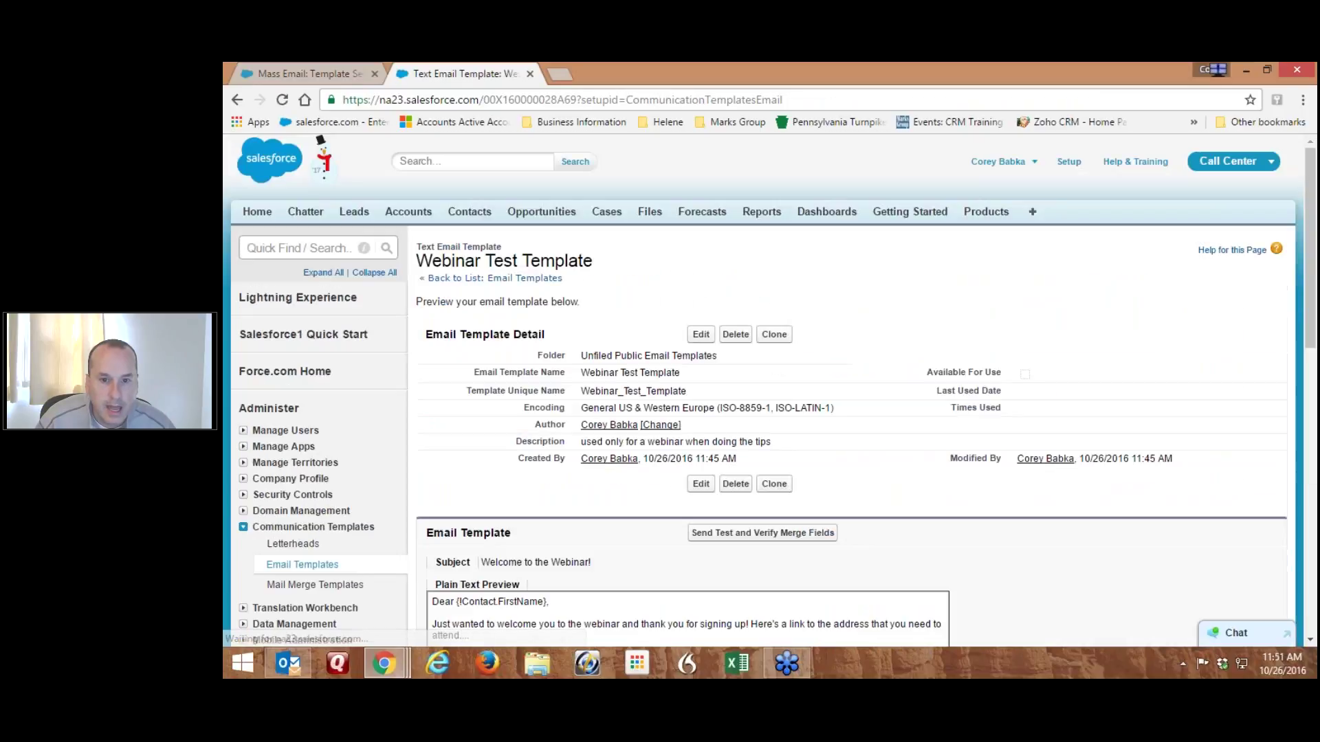
pyautogui.scroll(-5, 629, 344)
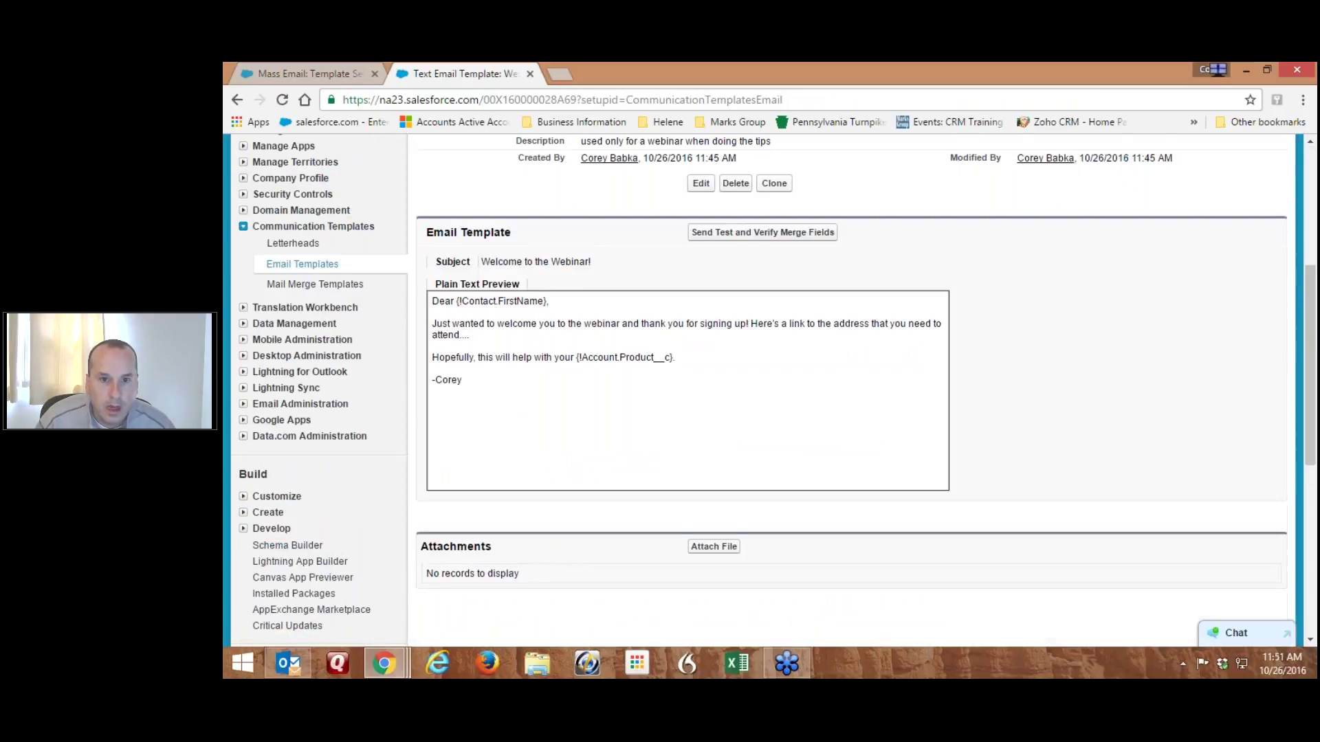
pyautogui.scroll(5, 712, 439)
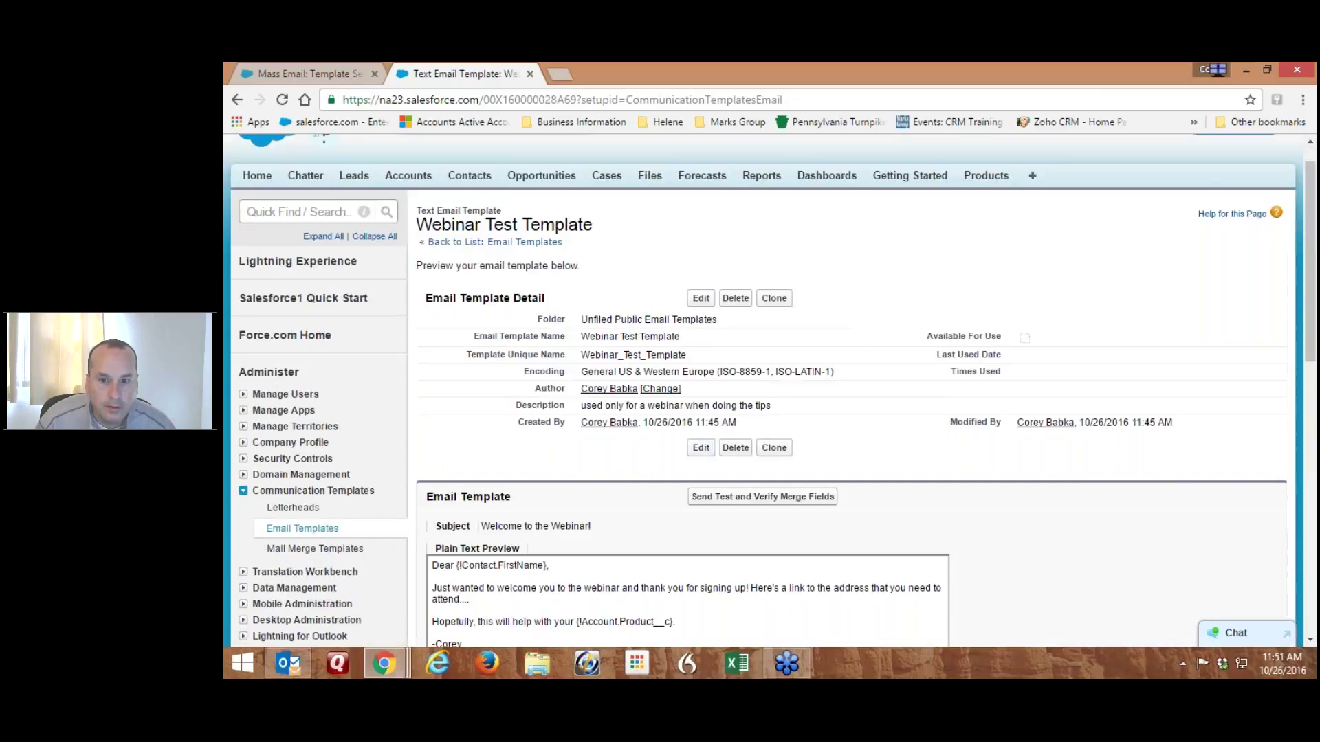
pyautogui.click(701, 448)
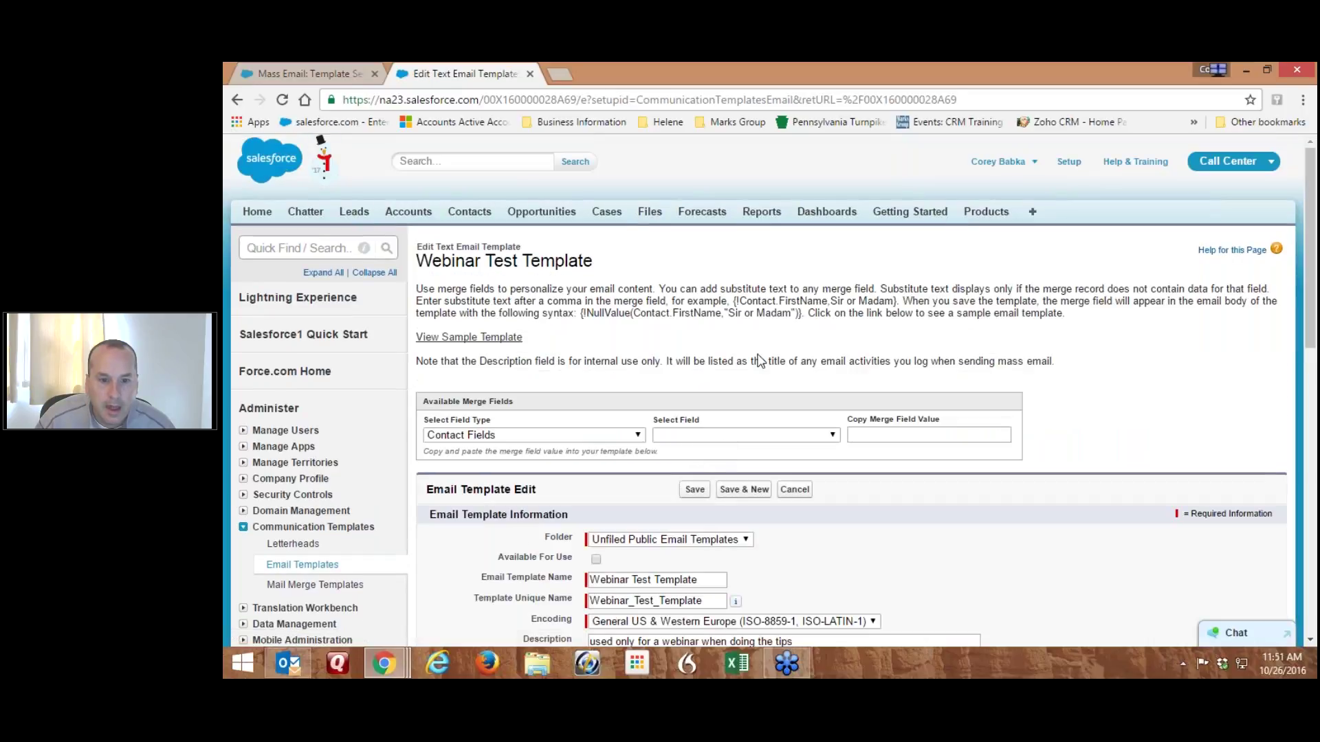
pyautogui.scroll(-5, 758, 360)
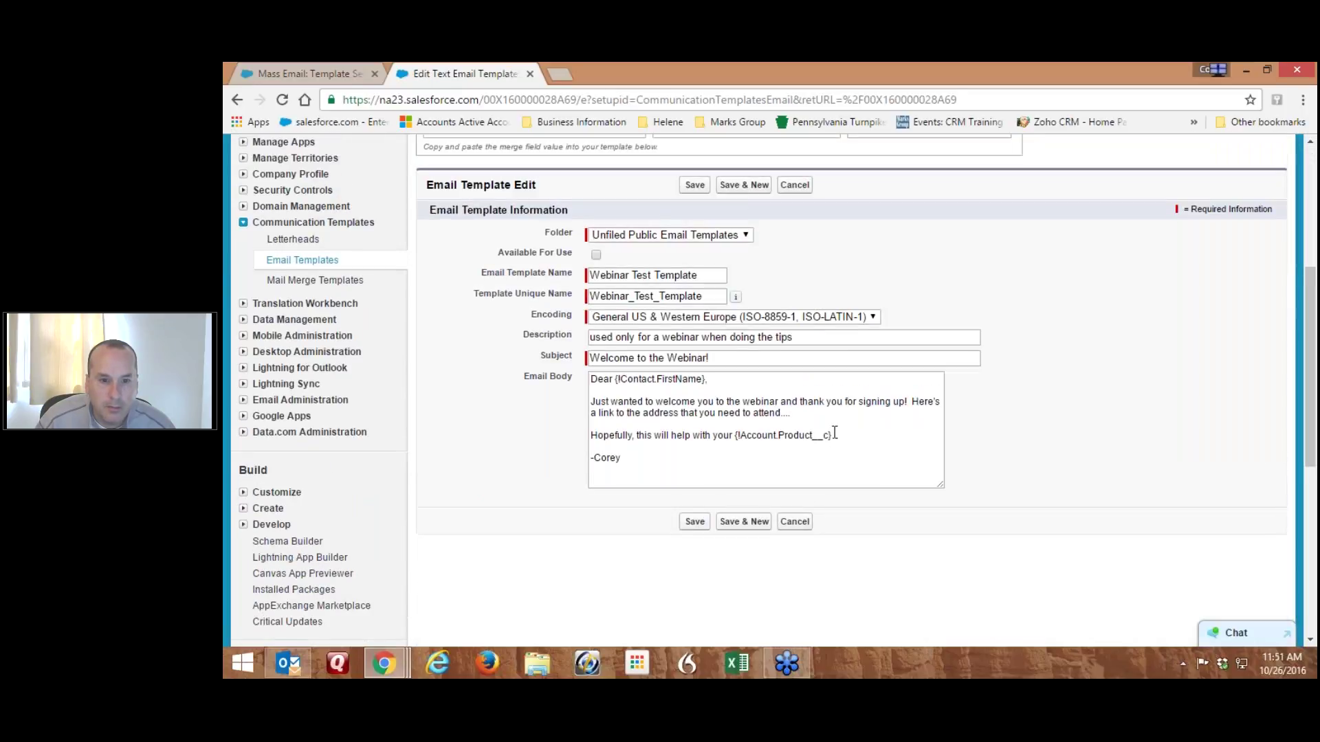
pyautogui.scroll(4, 621, 510)
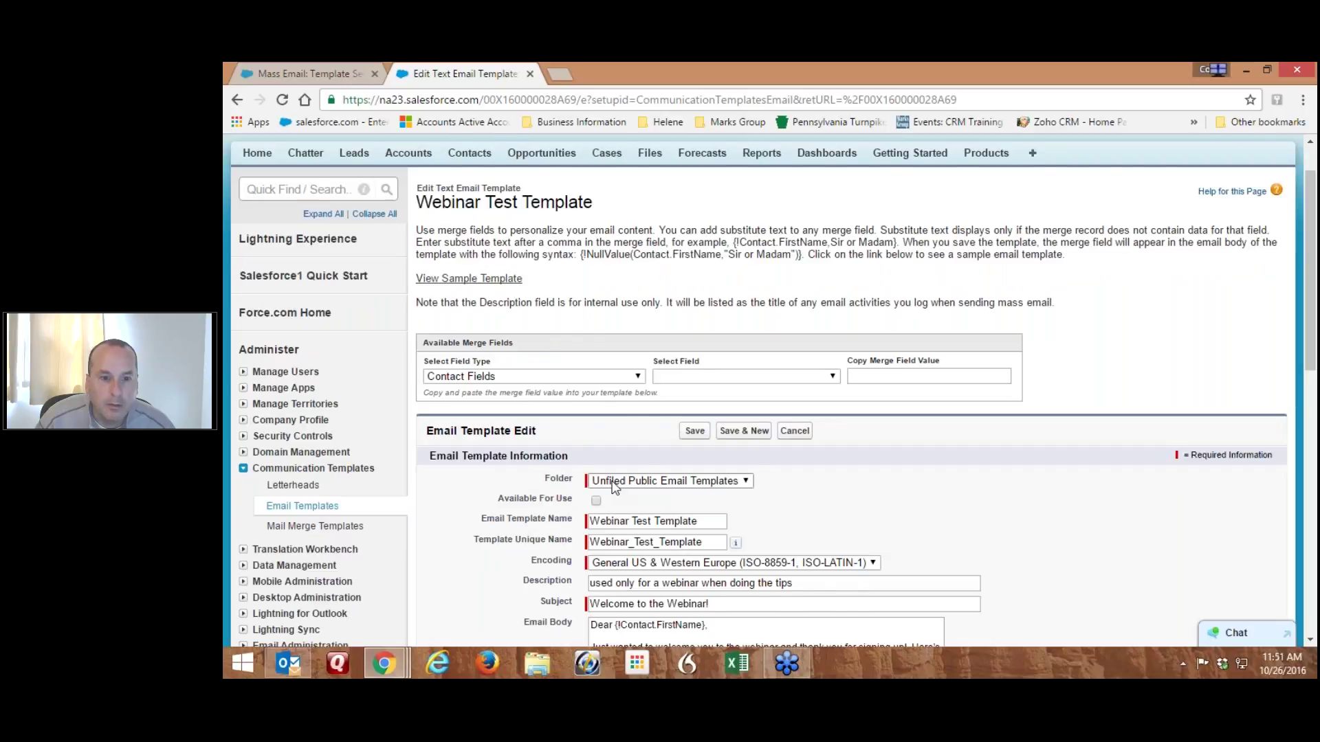
pyautogui.scroll(-1, 616, 488)
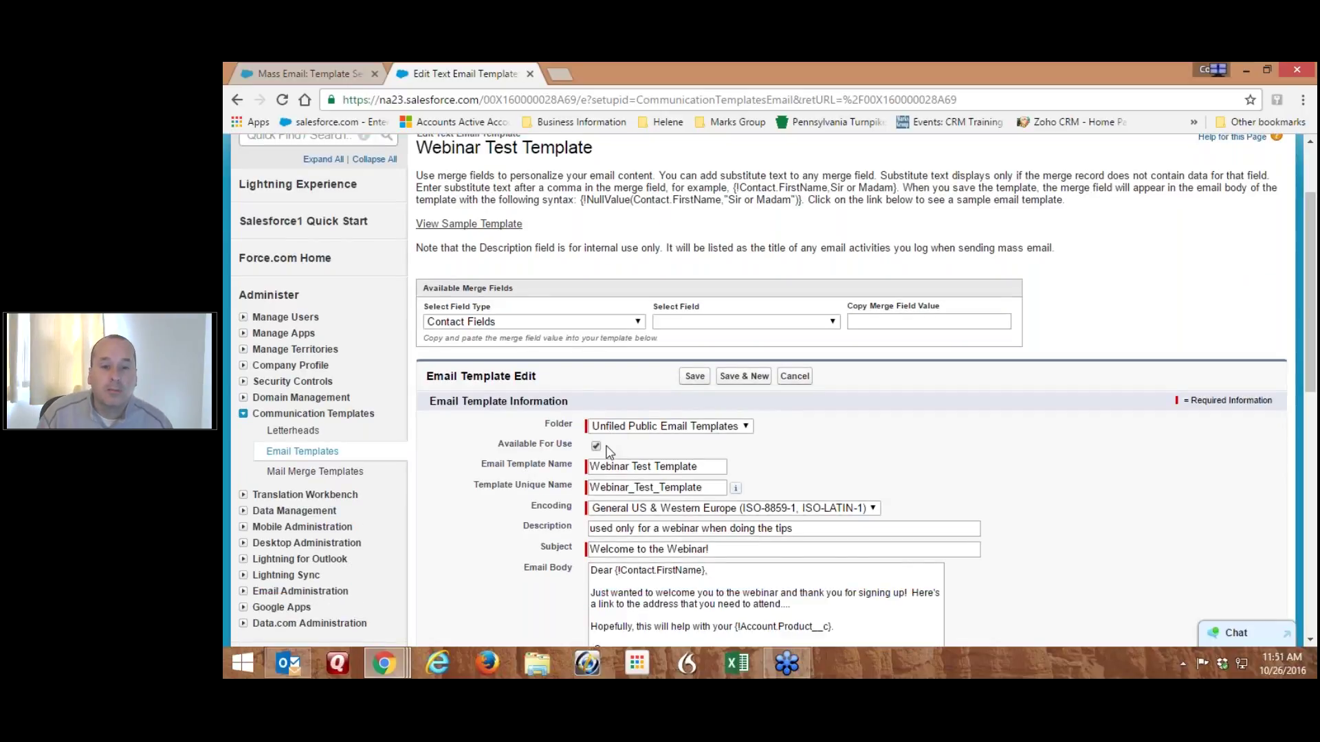
pyautogui.click(694, 376)
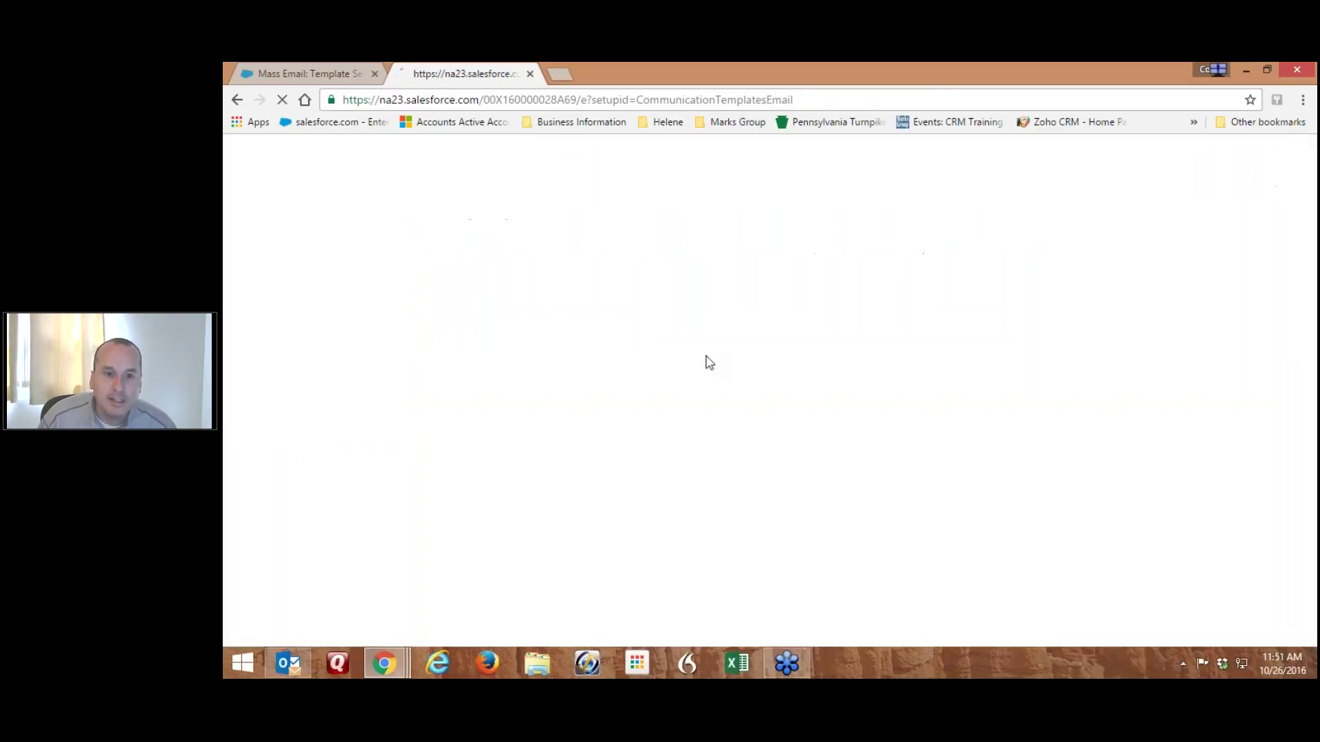
# Close the template tab and step the wizard back and forward to refresh the template list
pyautogui.click(529, 73)
pyautogui.scroll(1, 683, 238)
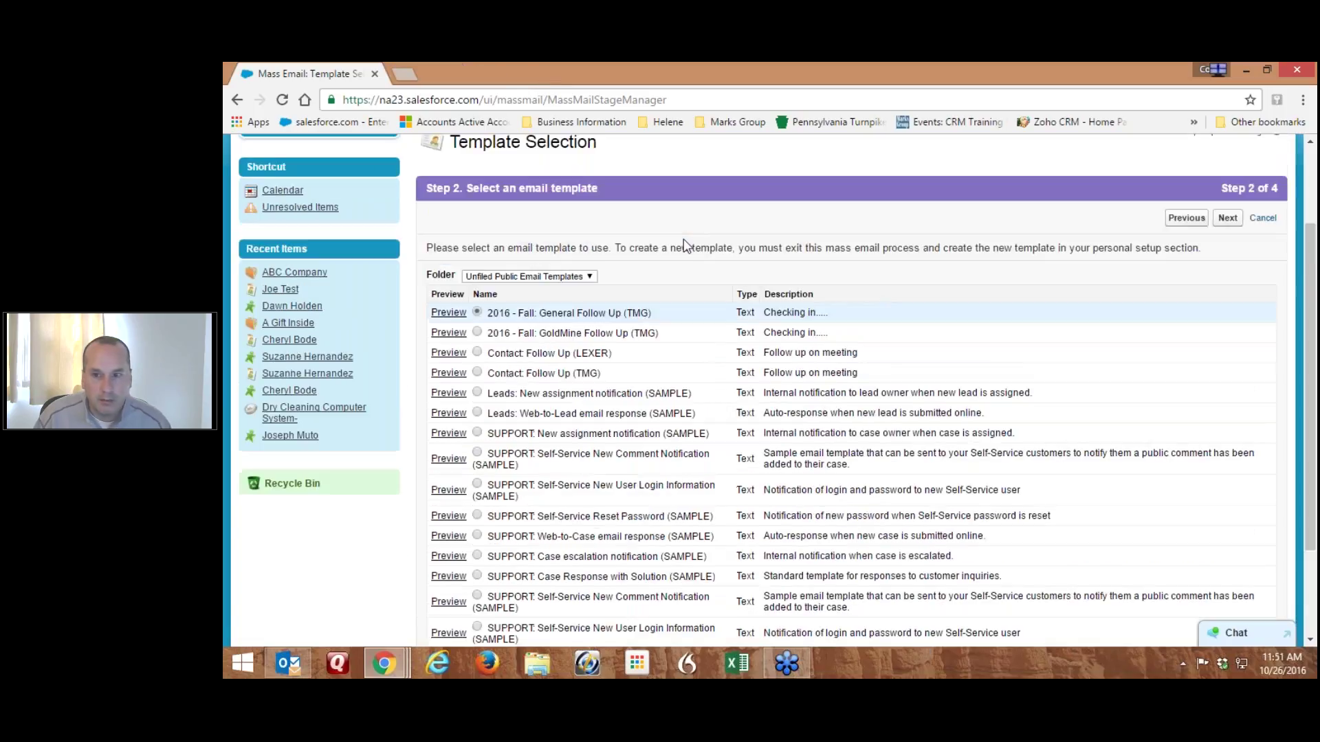
pyautogui.scroll(2, 684, 242)
pyautogui.click(1188, 337)
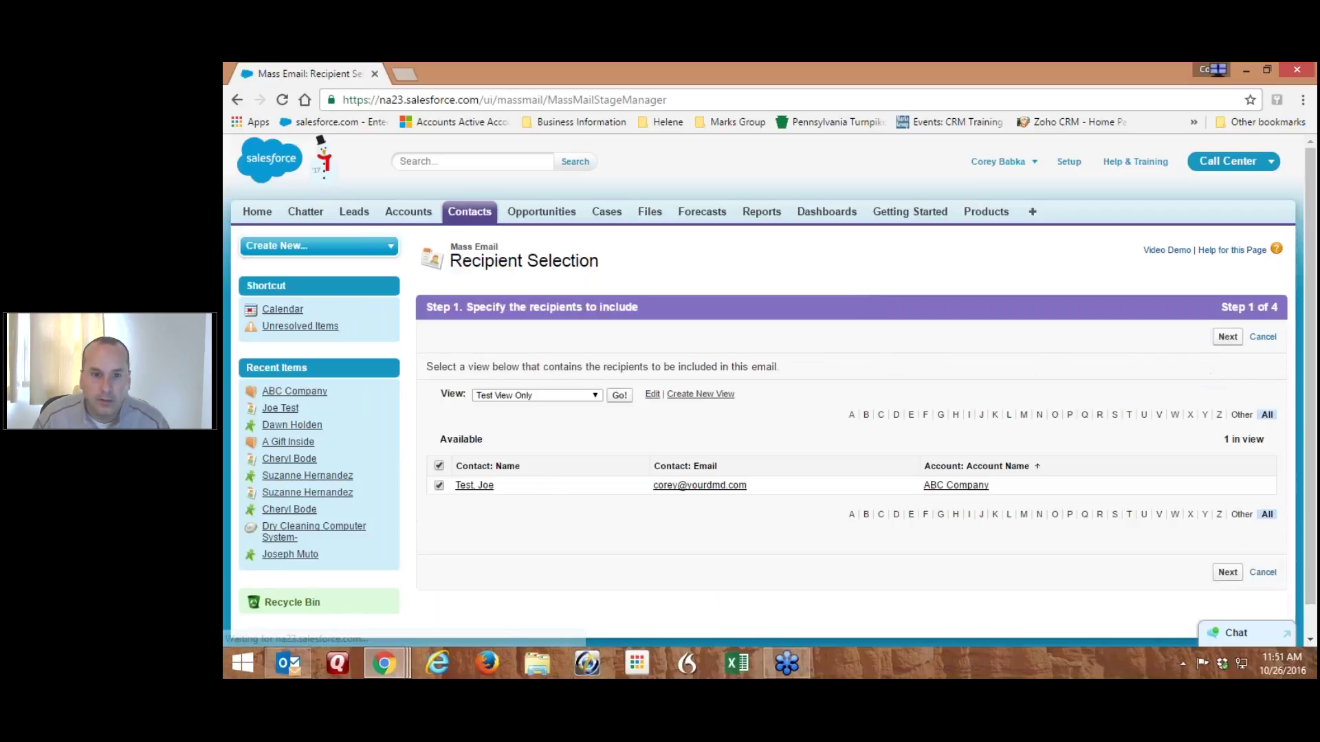
pyautogui.click(1228, 337)
# Select and preview the Webinar Test Template, then continue to the review step
pyautogui.scroll(-3, 715, 357)
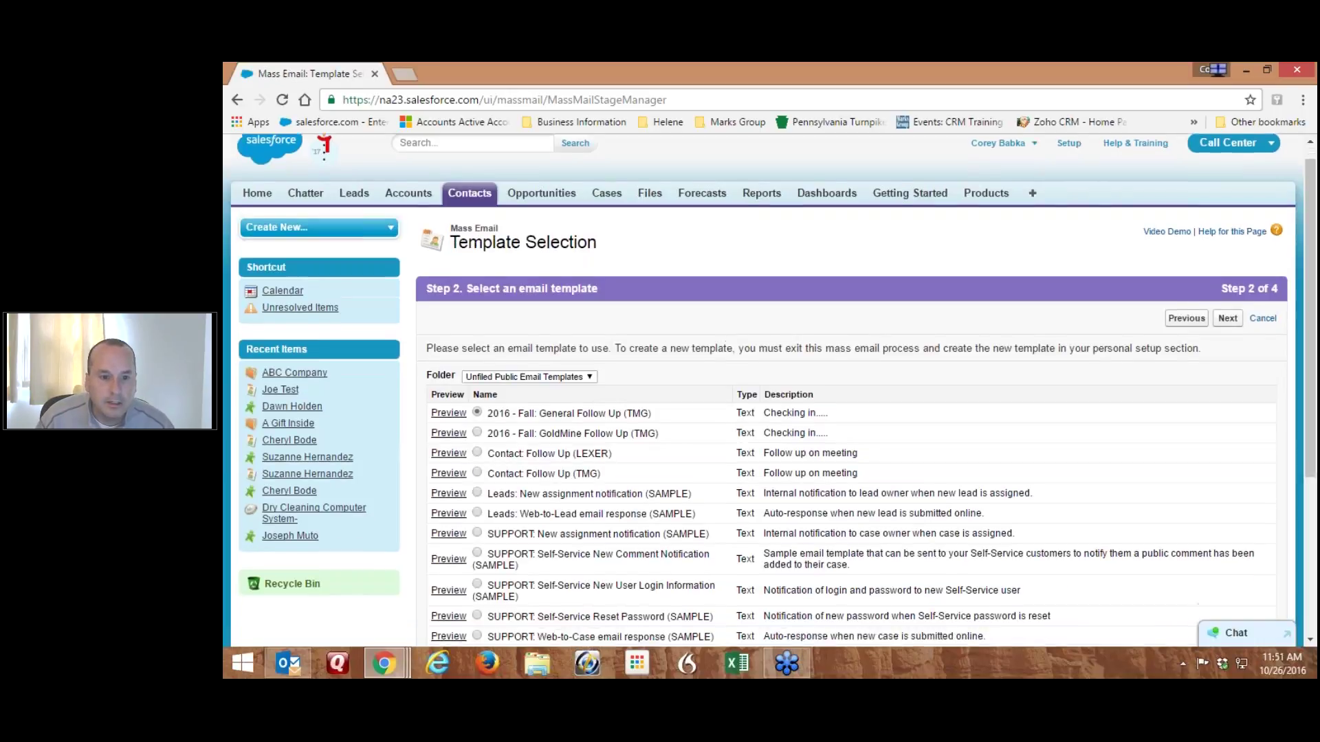
pyautogui.scroll(-2, 500, 538)
pyautogui.click(500, 533)
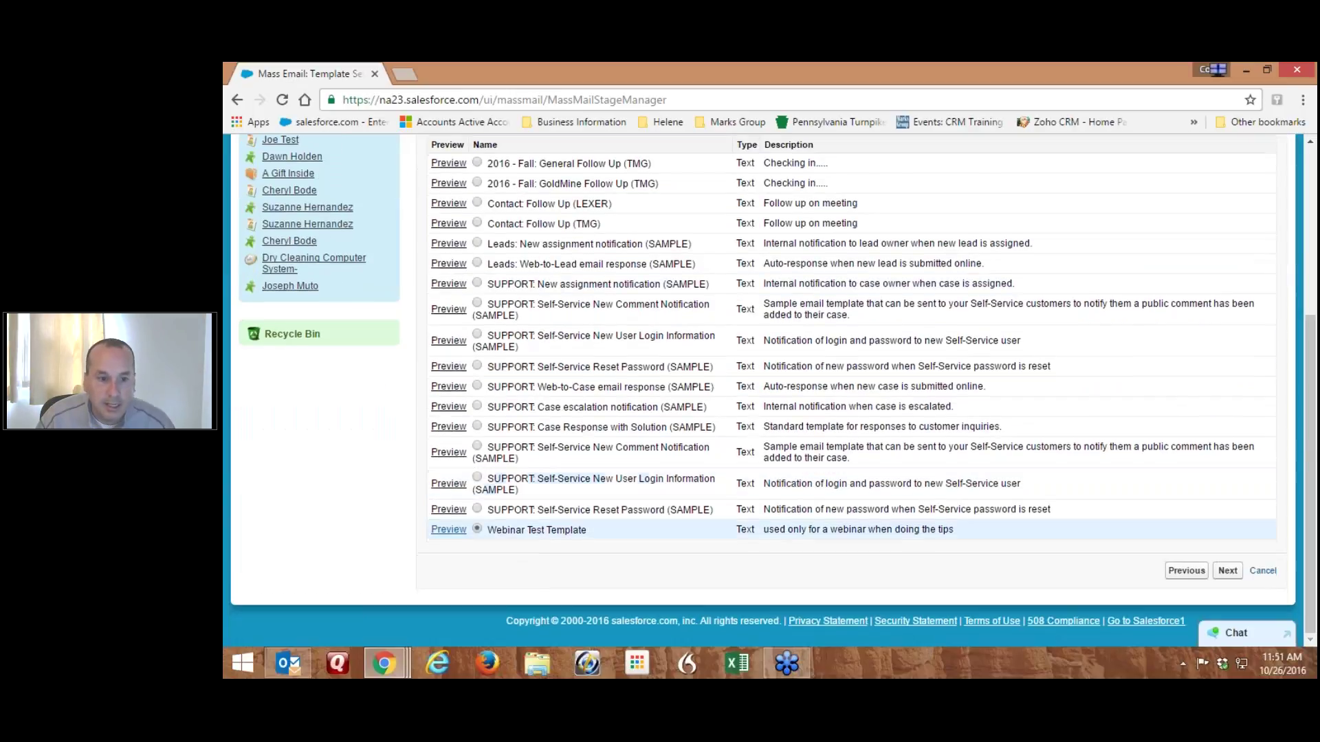
pyautogui.click(448, 530)
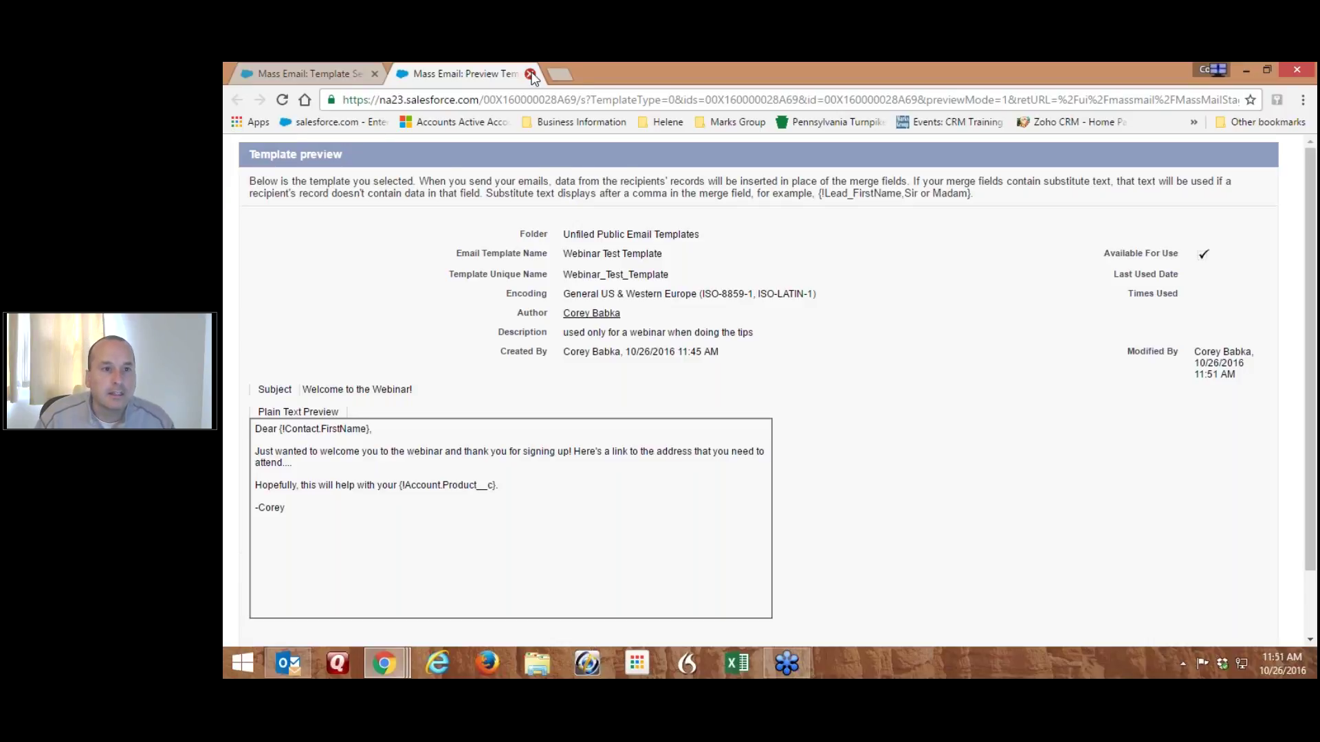
pyautogui.click(531, 74)
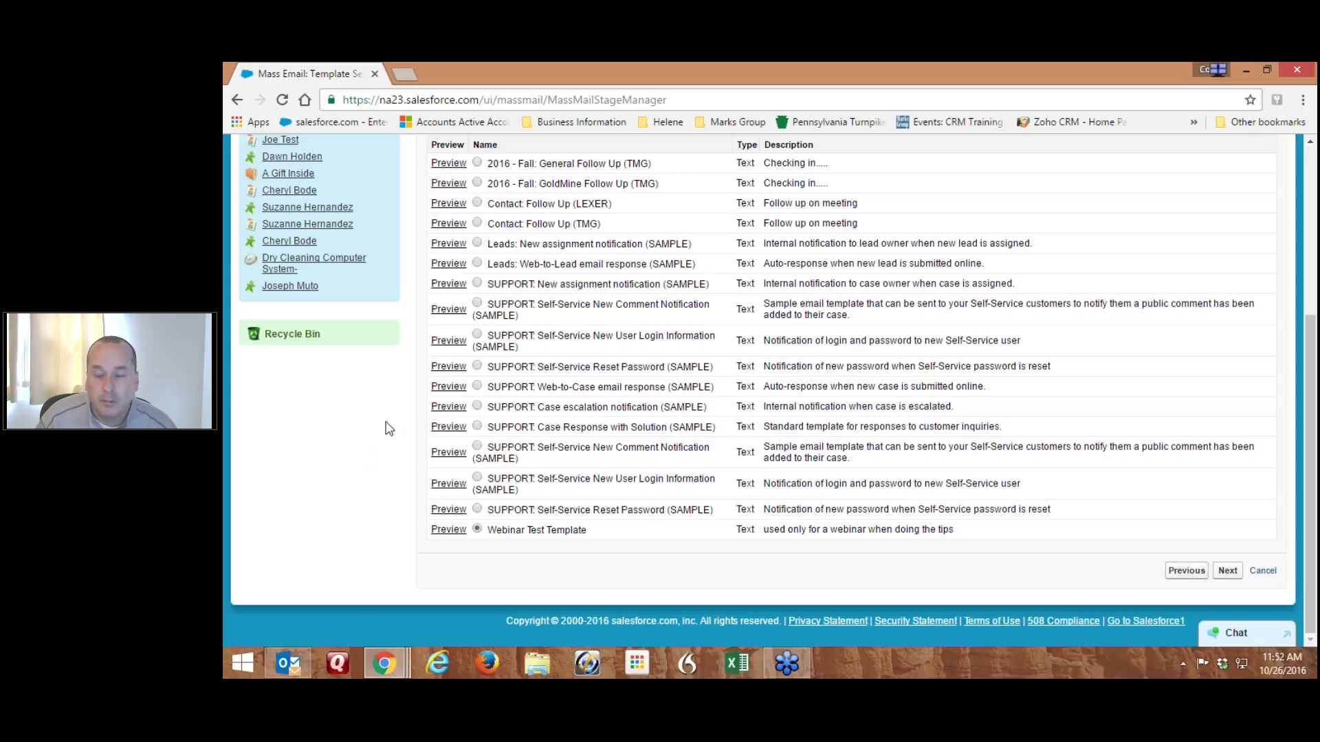
pyautogui.click(1226, 568)
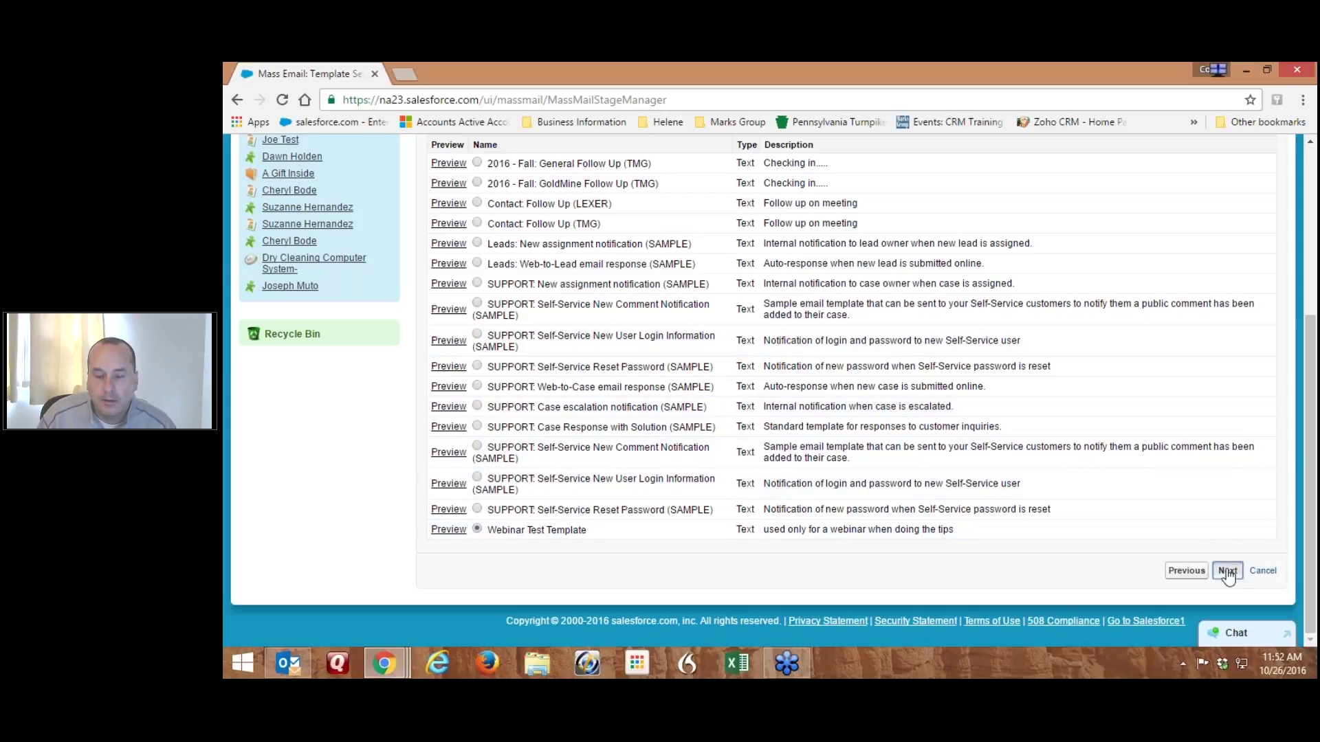
# Turn off BCC and signature, name it 'Testing Webinar Email Template - October 2016', and send now
pyautogui.scroll(-1, 801, 332)
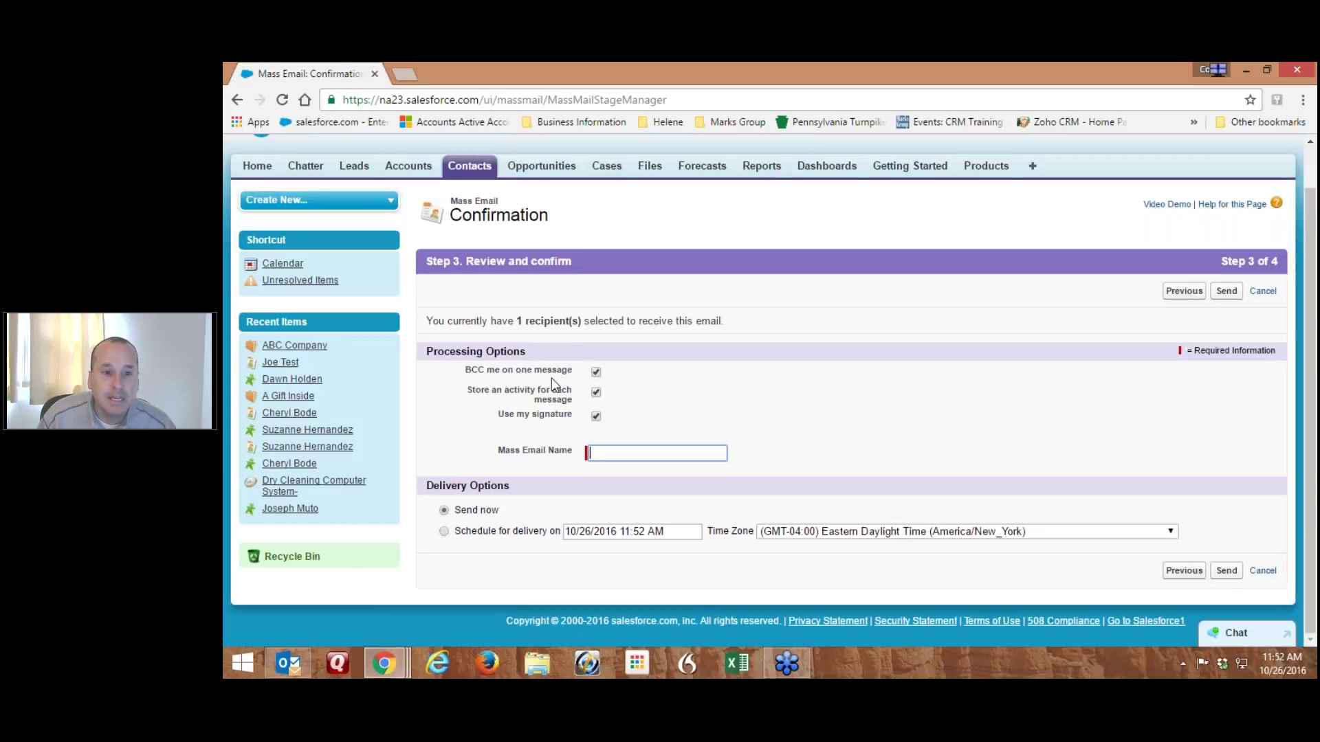
pyautogui.click(596, 375)
pyautogui.click(596, 414)
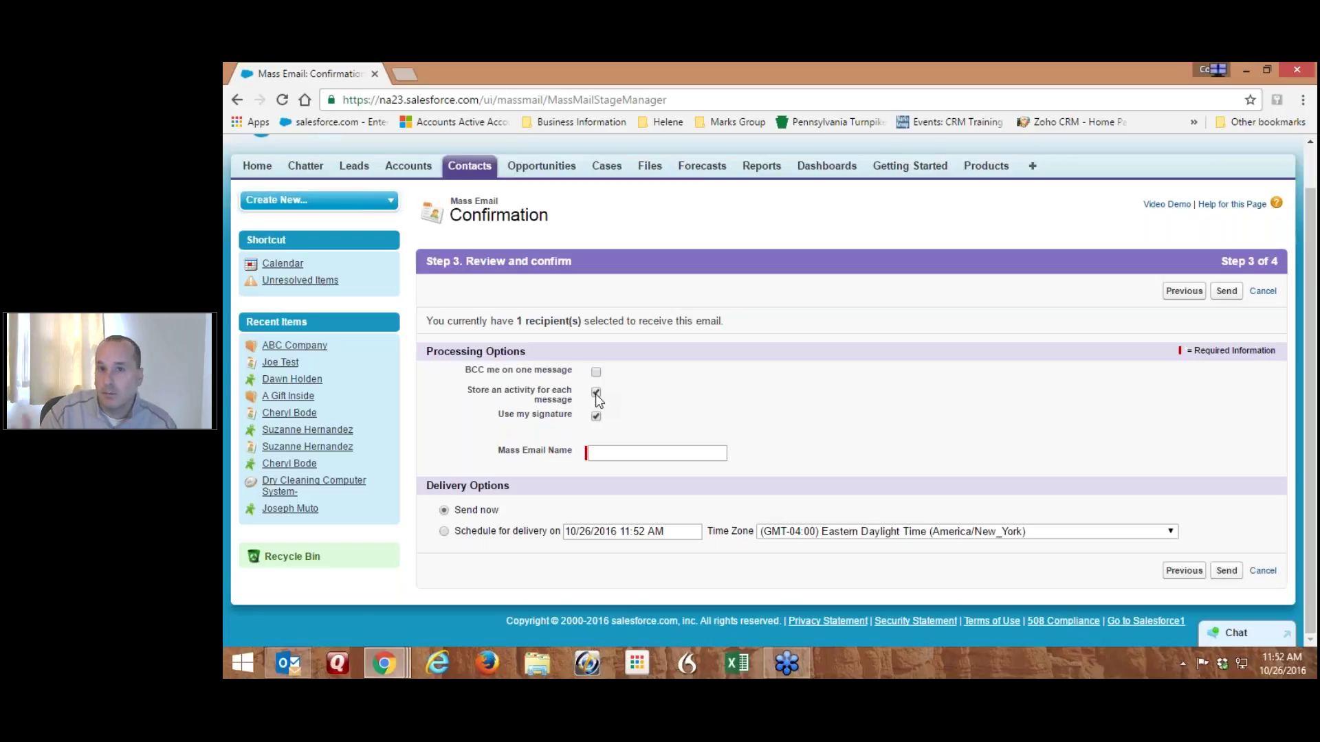
pyautogui.click(595, 416)
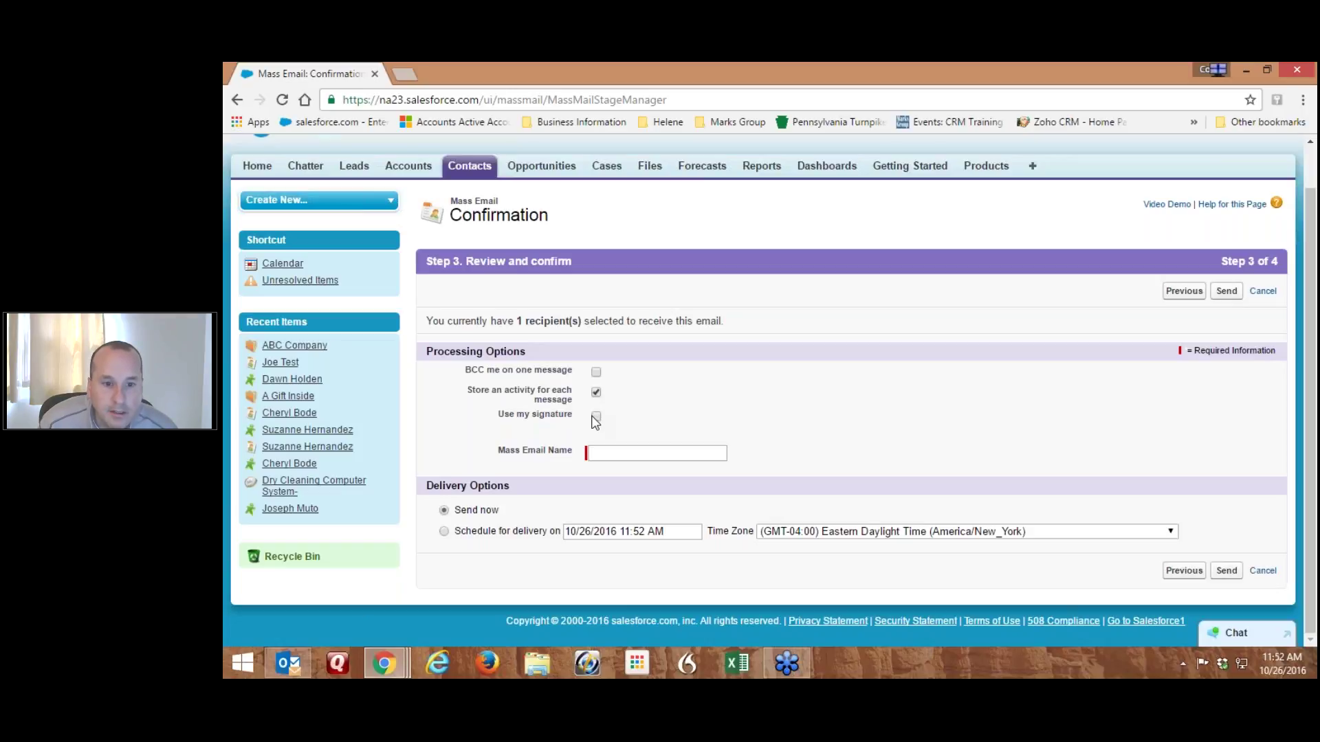
pyautogui.click(605, 452)
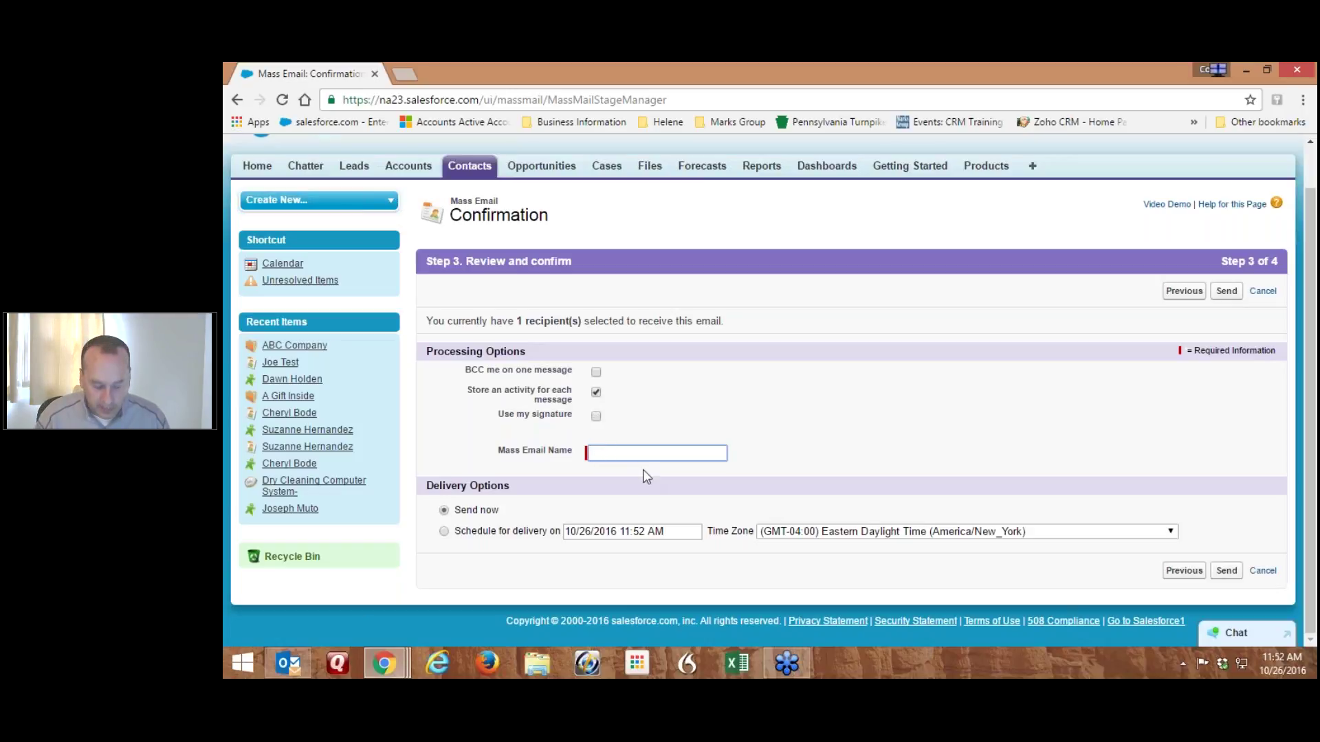
pyautogui.write('T')
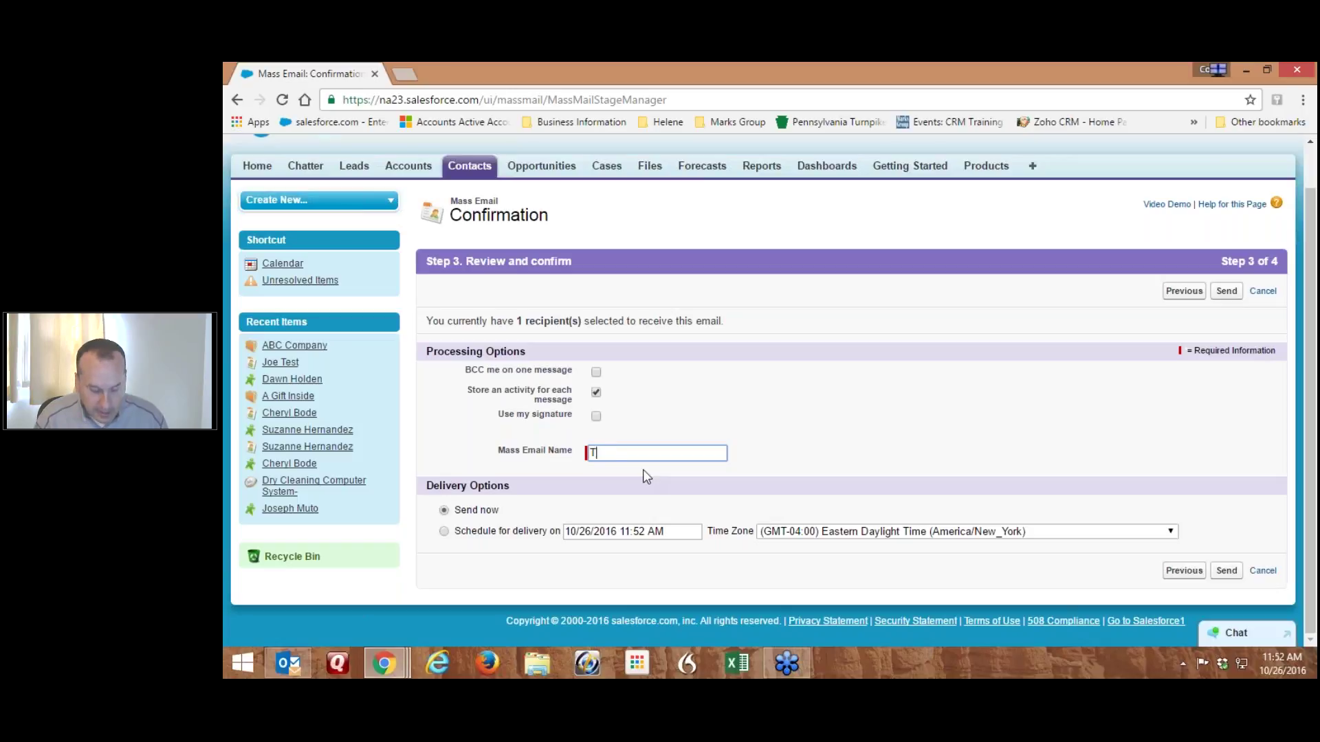
pyautogui.write('esting Webinar Email Templa')
pyautogui.write('te -')
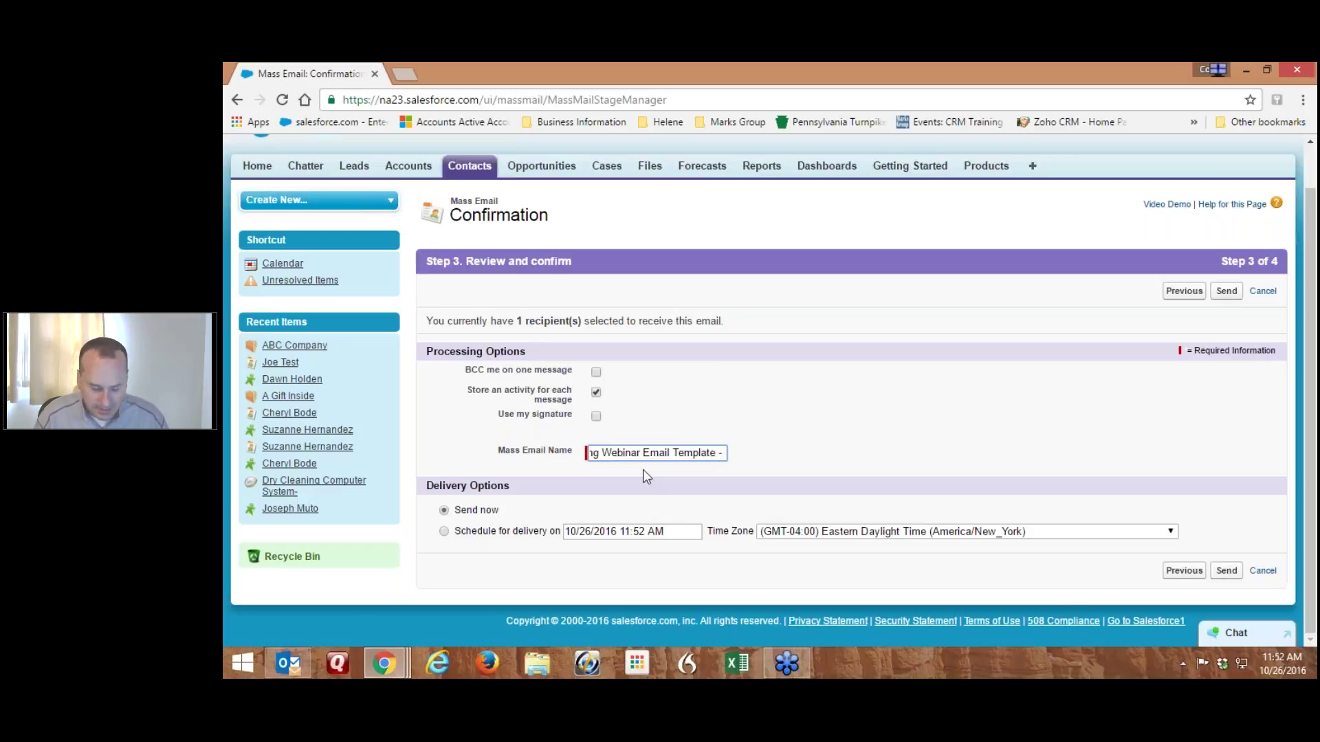
pyautogui.write(' Octo')
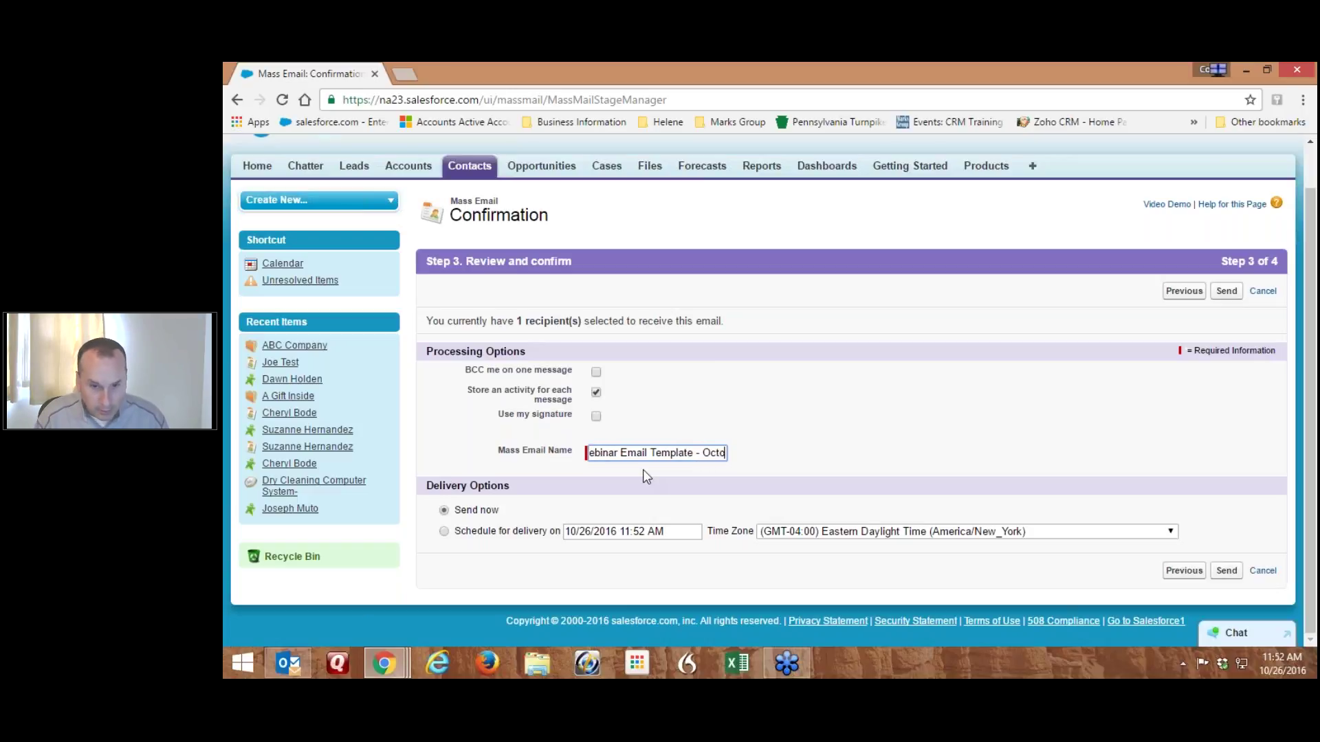
pyautogui.write('ber 2016')
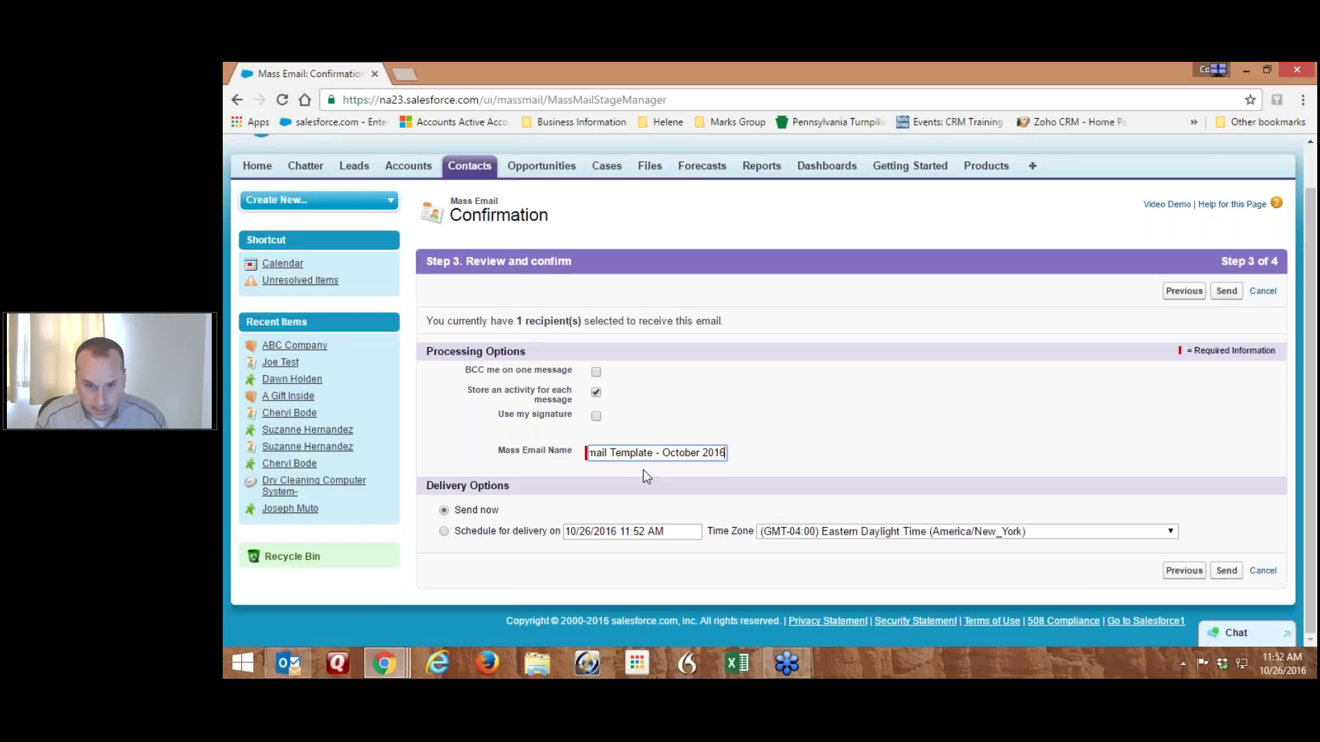
pyautogui.click(765, 406)
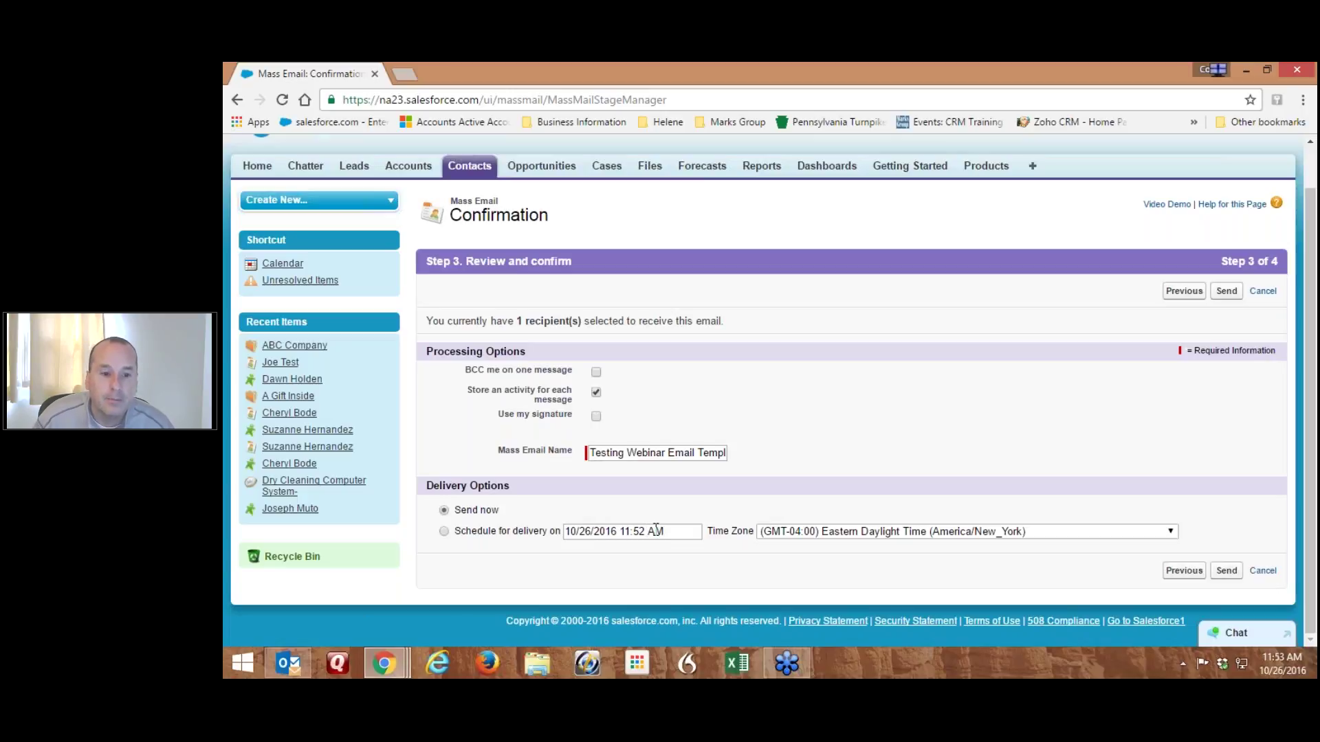
pyautogui.click(1226, 571)
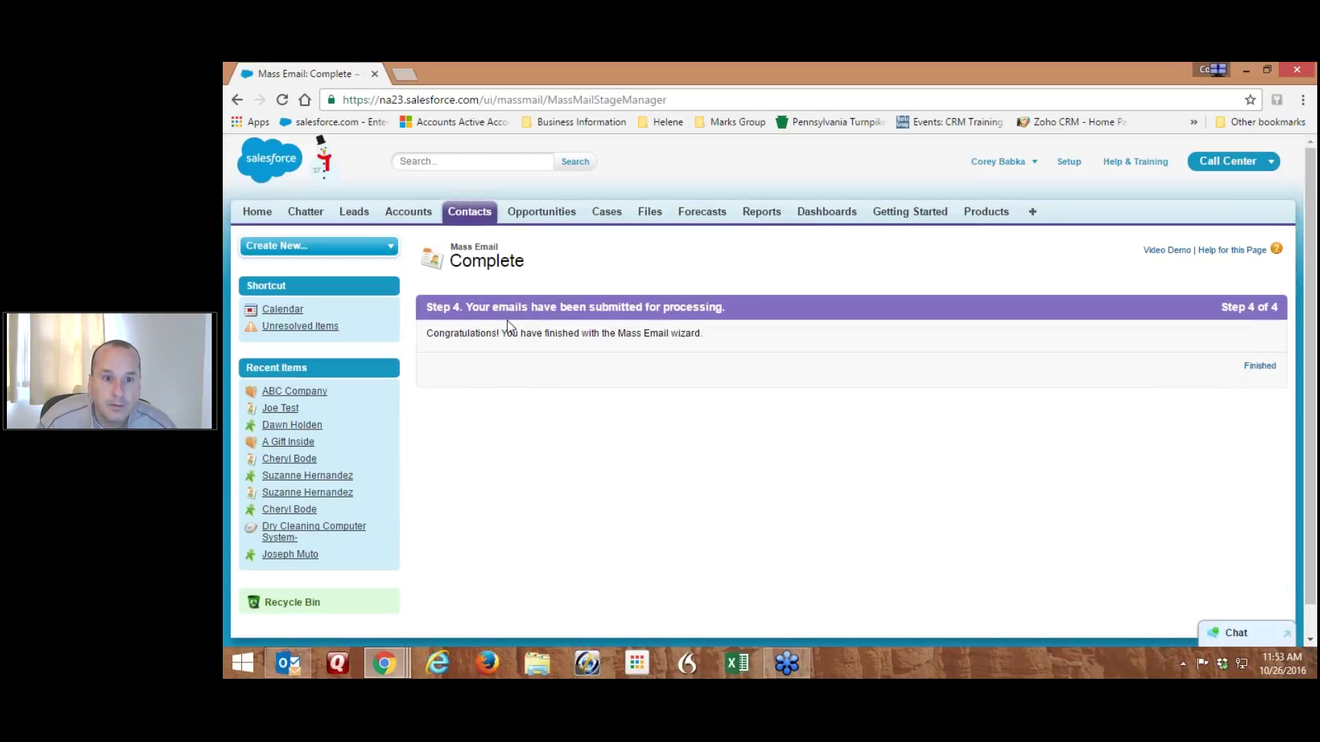
# Finish the wizard, check ABC Company's Activity History, then bring Outlook to the front
pyautogui.click(1259, 366)
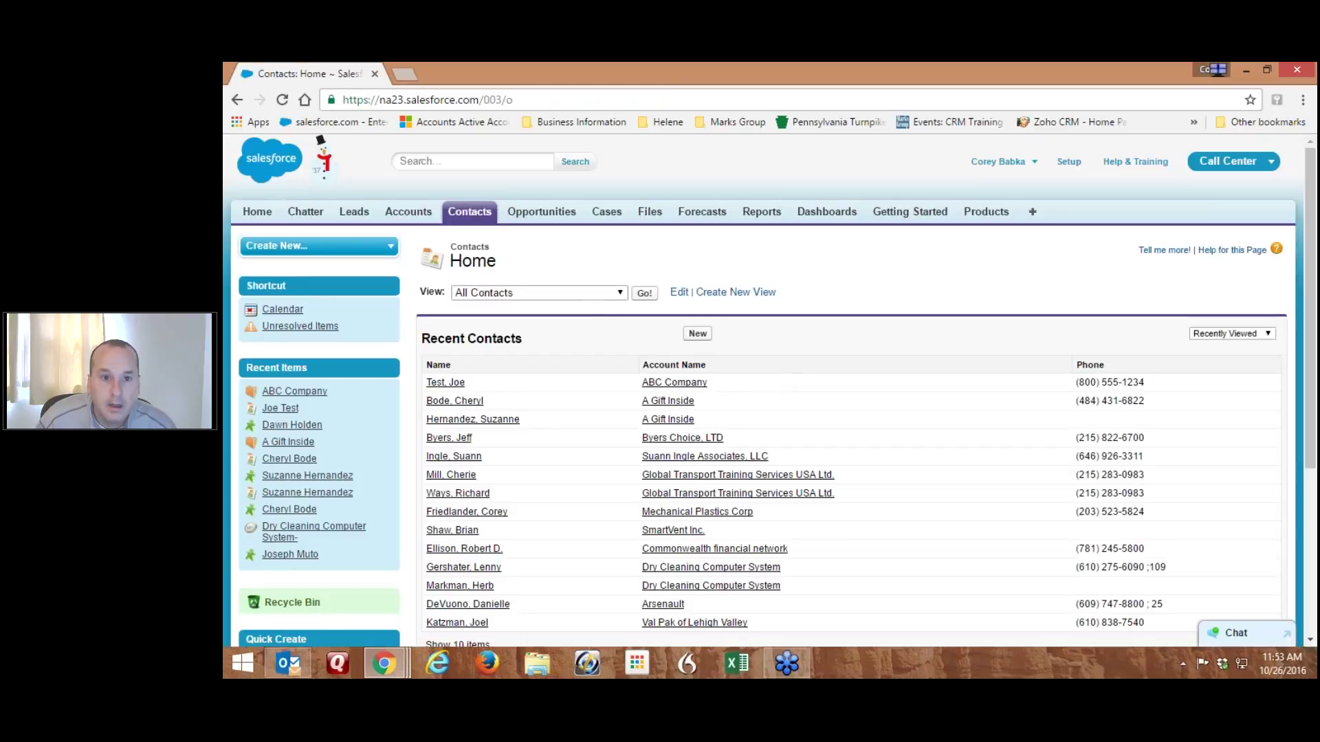
pyautogui.click(676, 386)
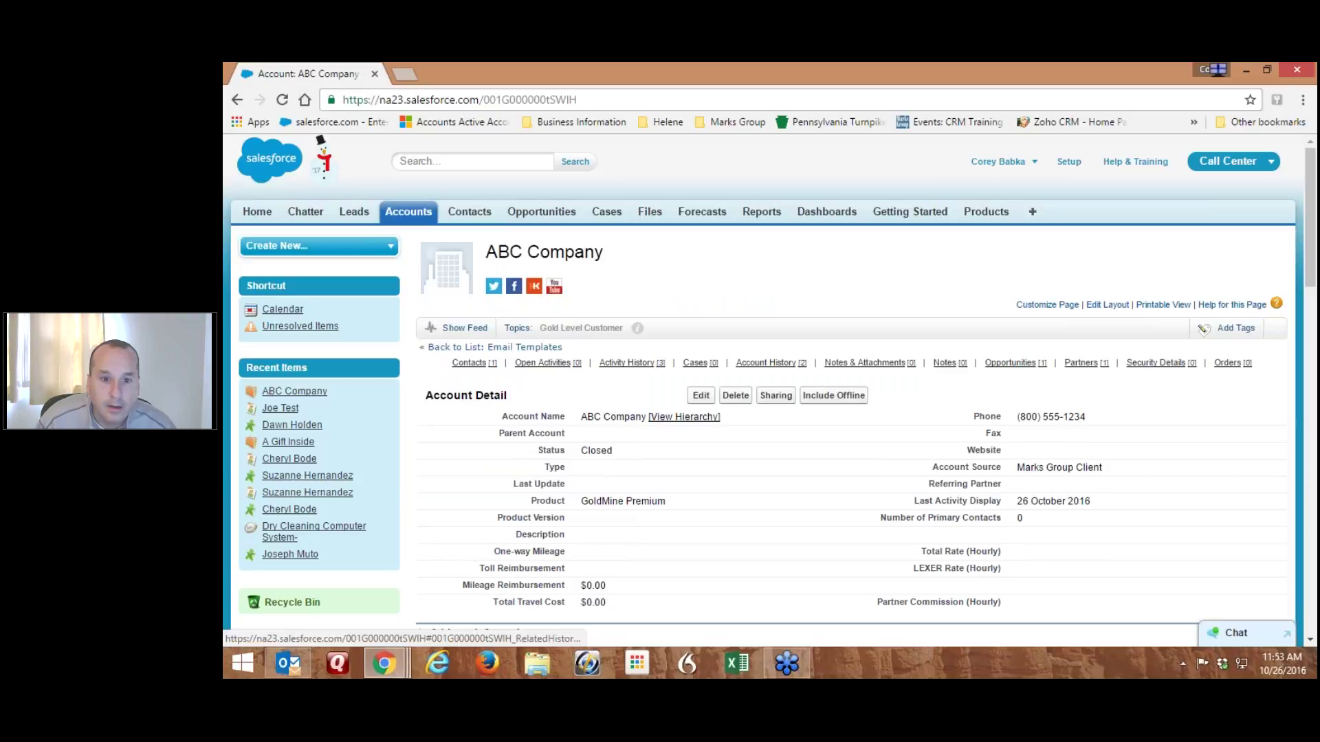
pyautogui.moveTo(647, 370)
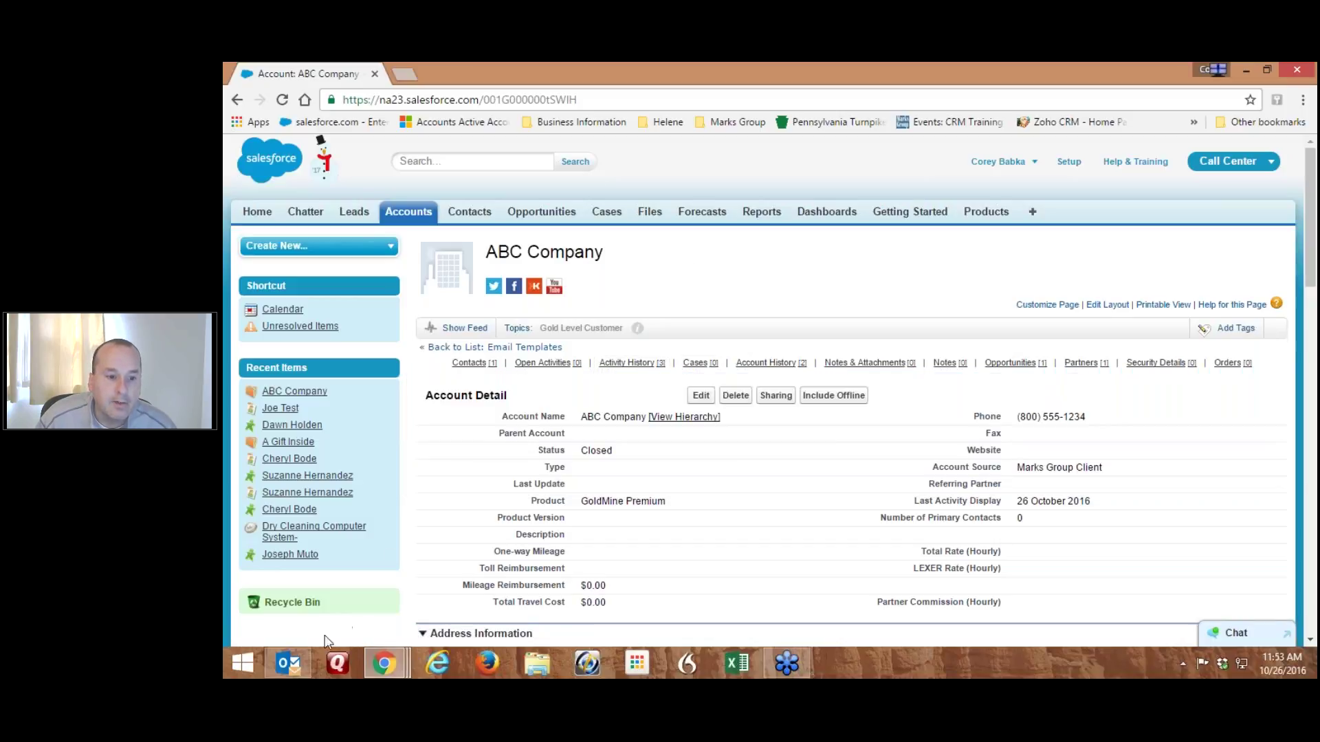
pyautogui.click(298, 661)
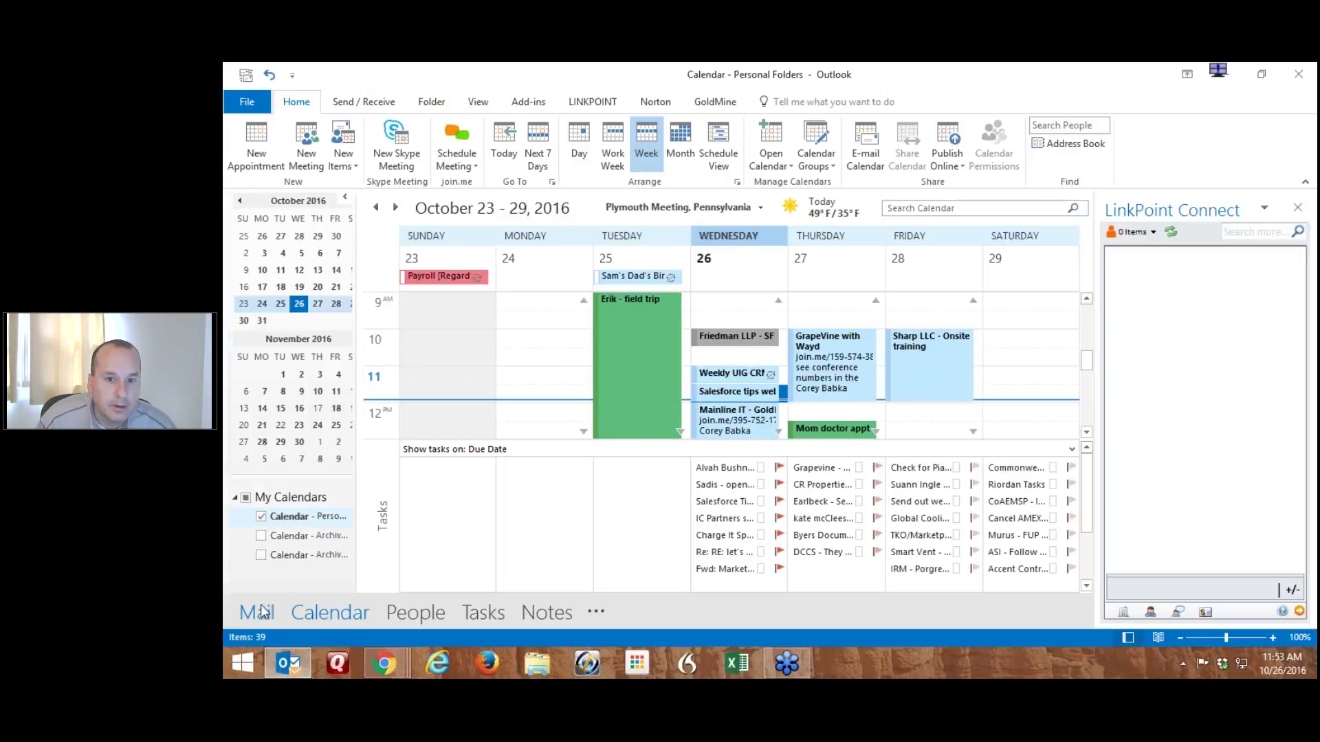
# Switch Outlook to the mail inbox, then minimize it to reveal the Salesforce ABC Company page
pyautogui.hotkey('ctrl', '1')
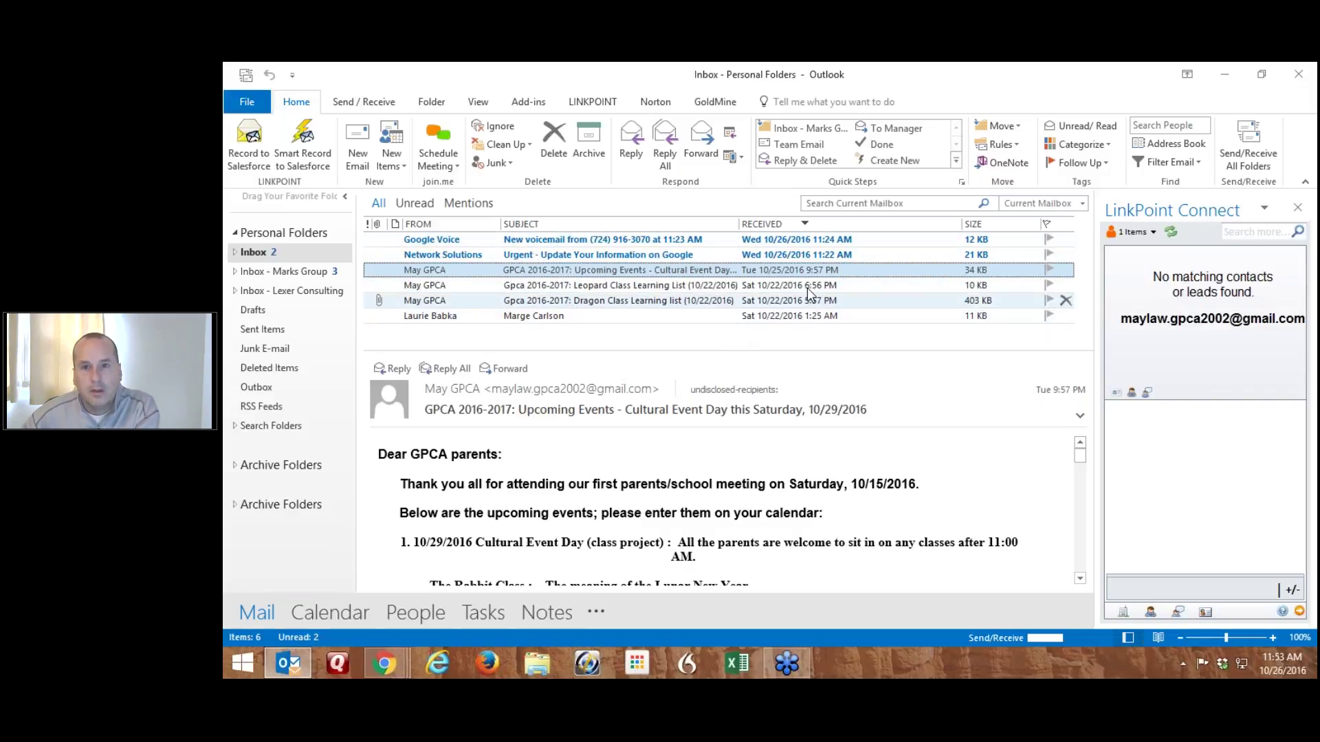
pyautogui.click(1225, 76)
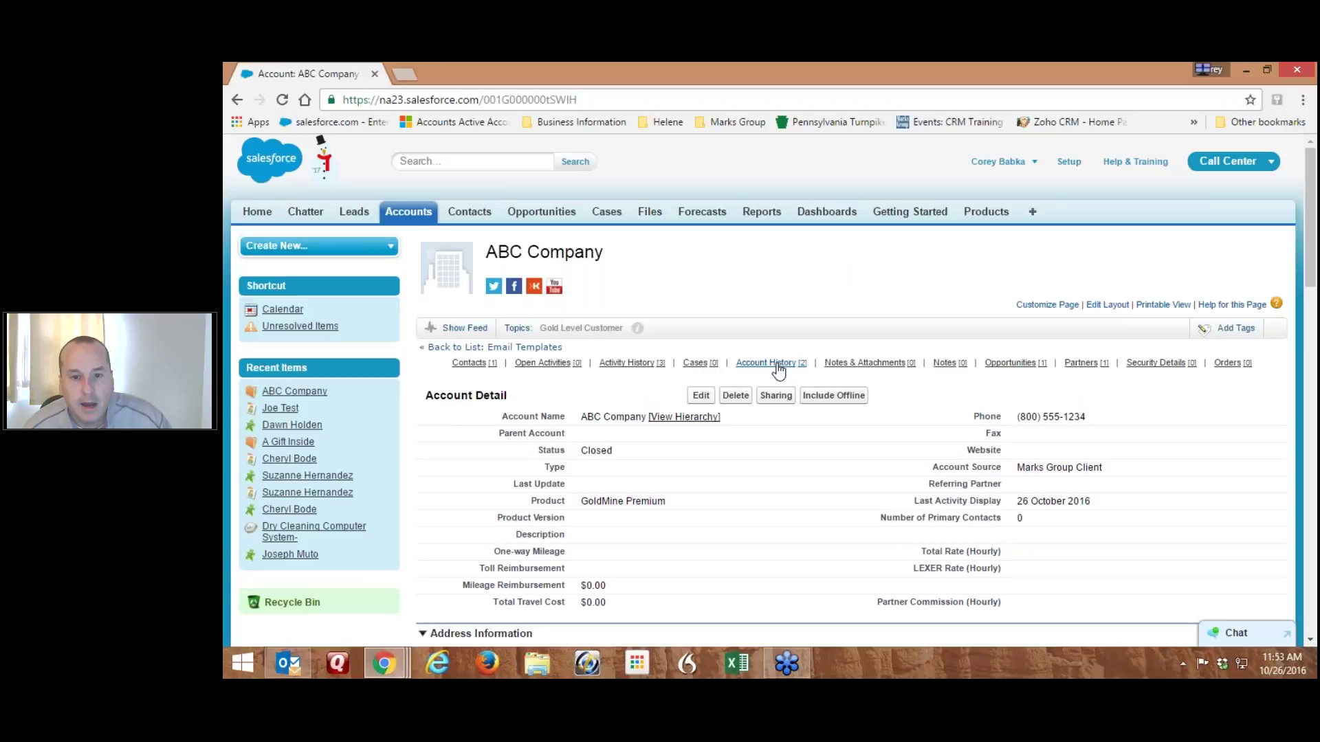
pyautogui.moveTo(774, 367)
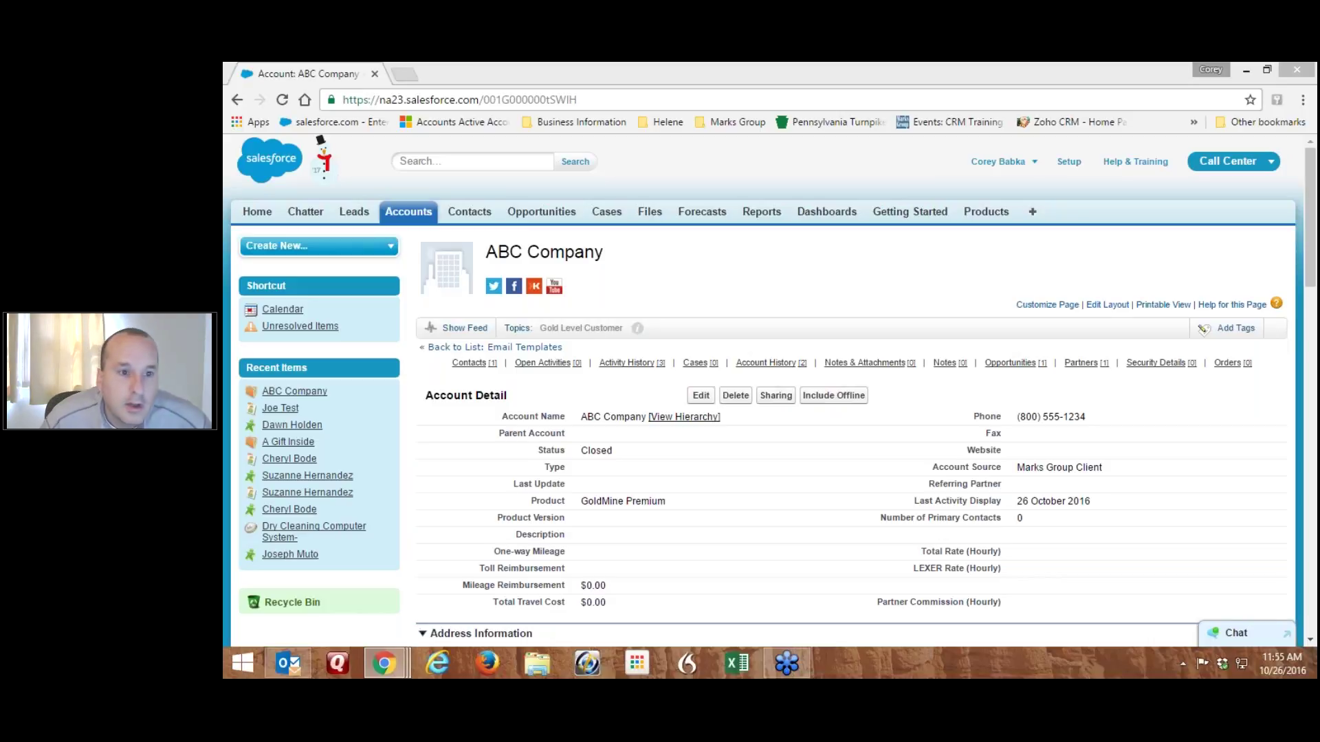
# Open the received Welcome to the Webinar! email in Outlook and check the merged name Joe and GoldMine Premium
pyautogui.click(289, 663)
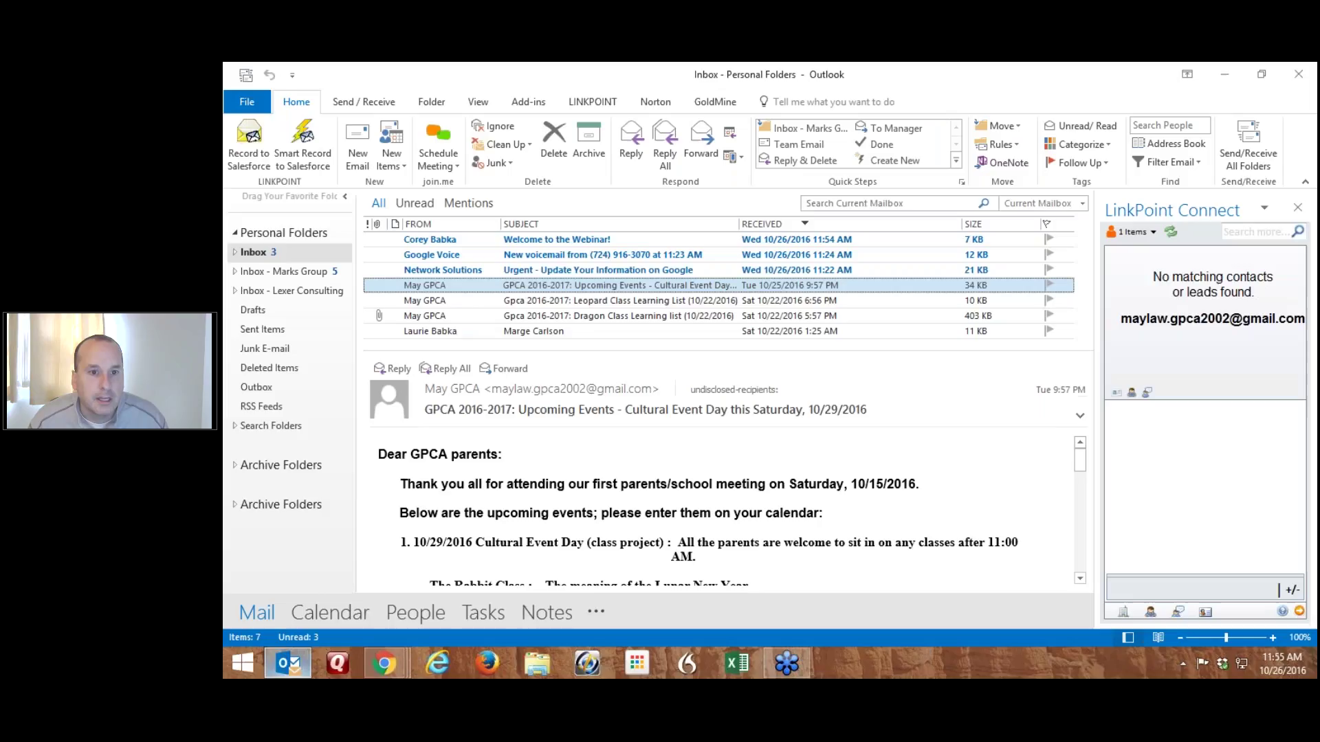
pyautogui.doubleClick(480, 239)
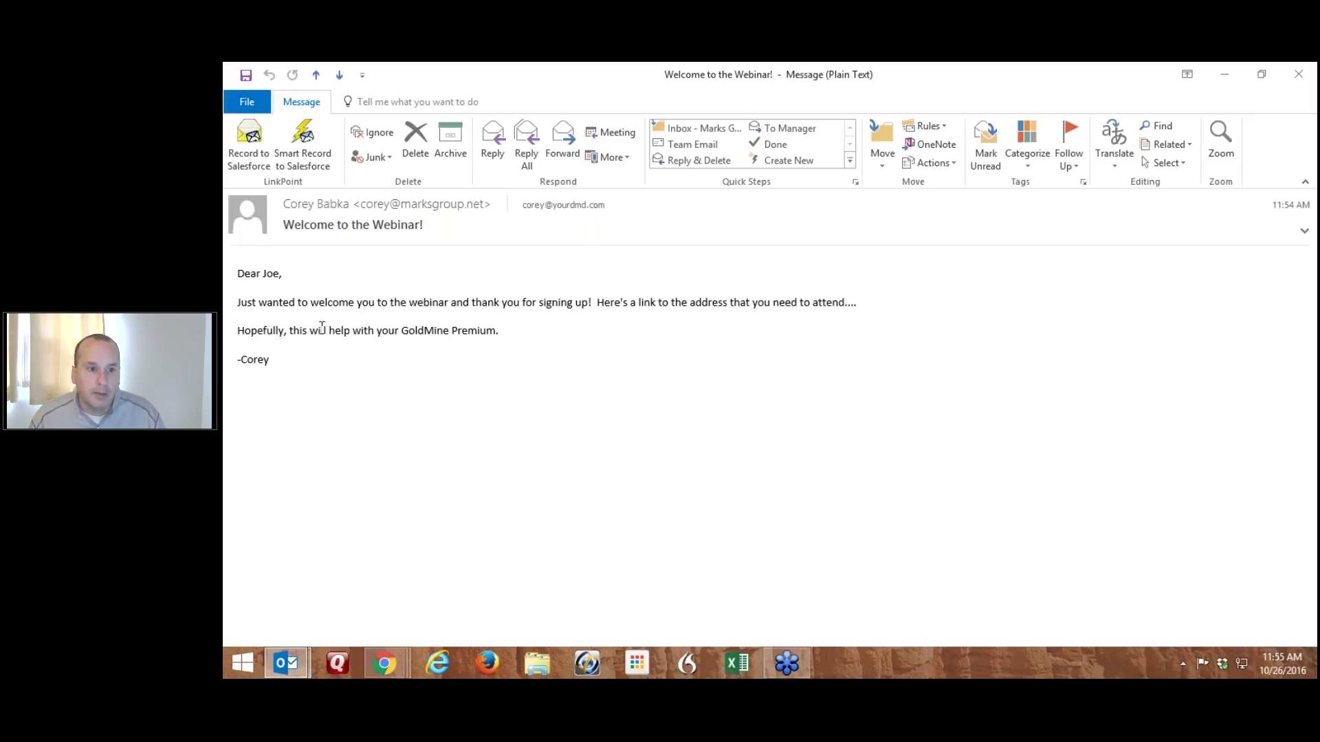
pyautogui.moveTo(290, 330); pyautogui.dragTo(496, 331)
pyautogui.click(406, 328)
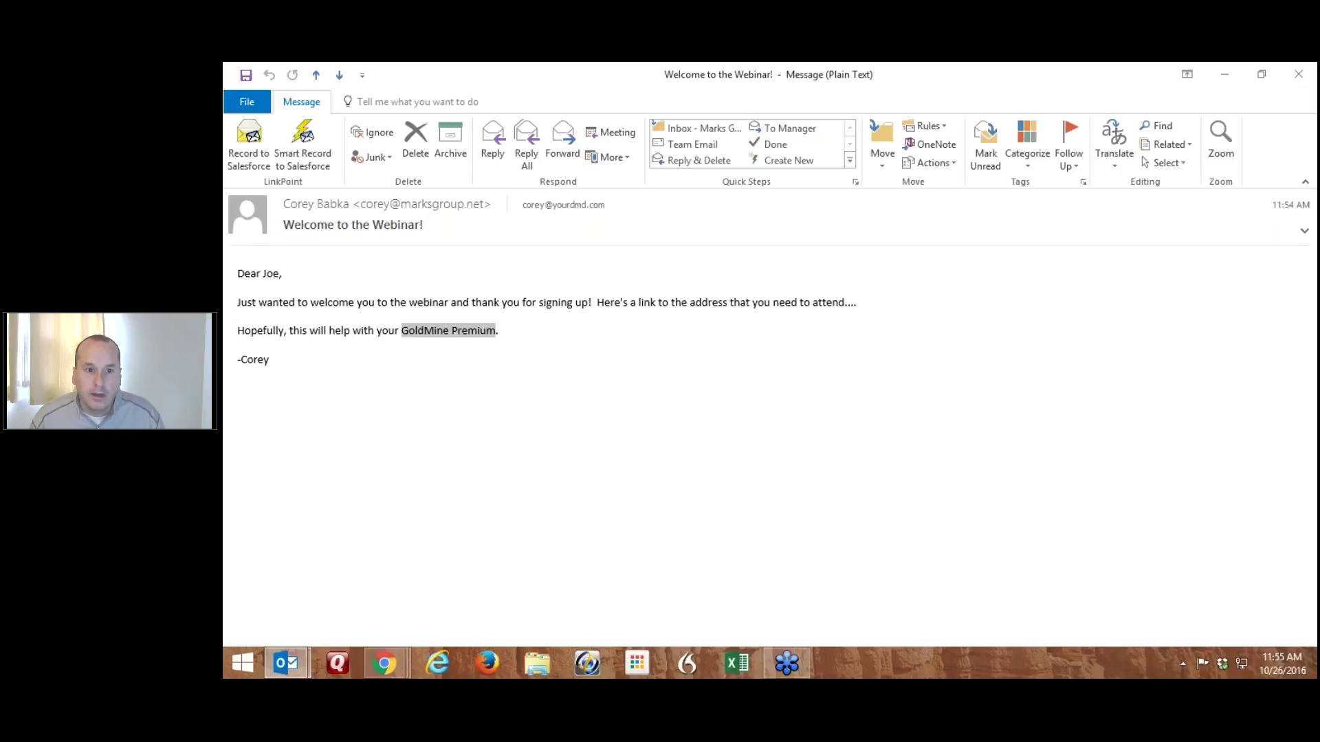
pyautogui.doubleClick(271, 274)
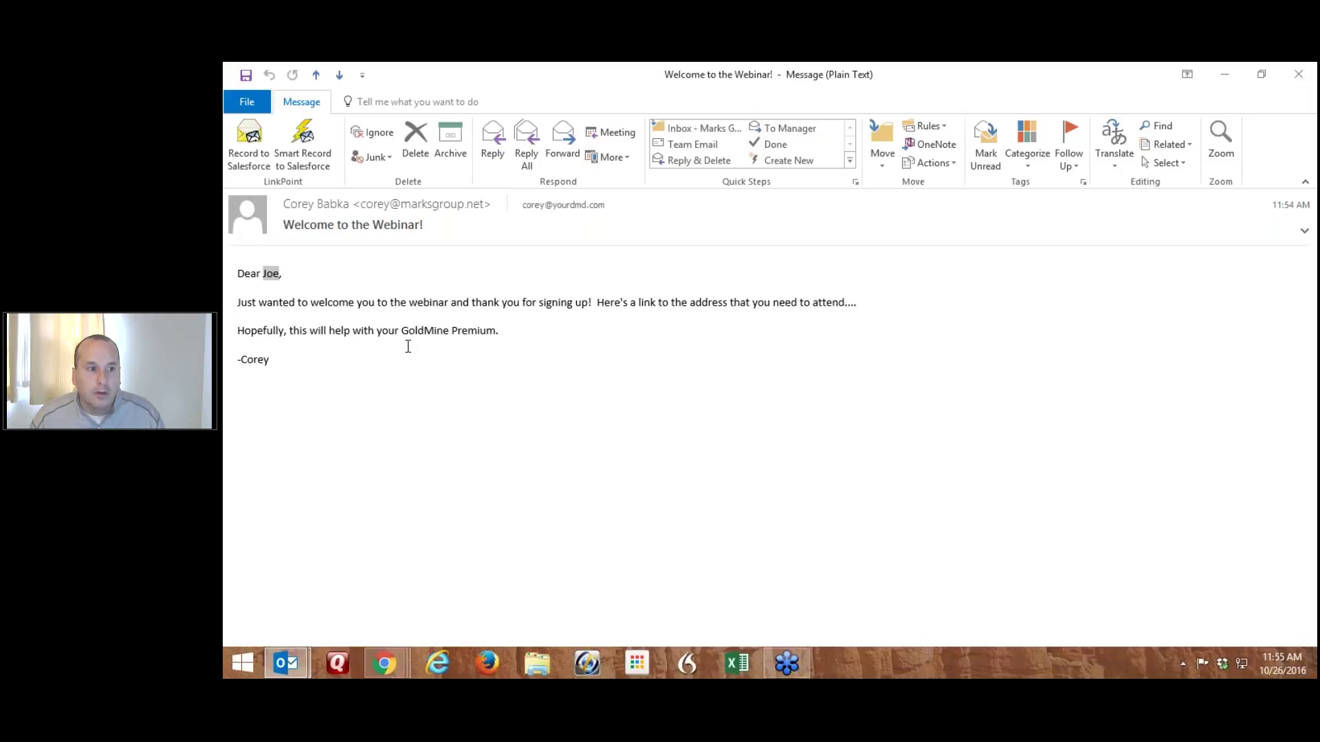
pyautogui.click(473, 331)
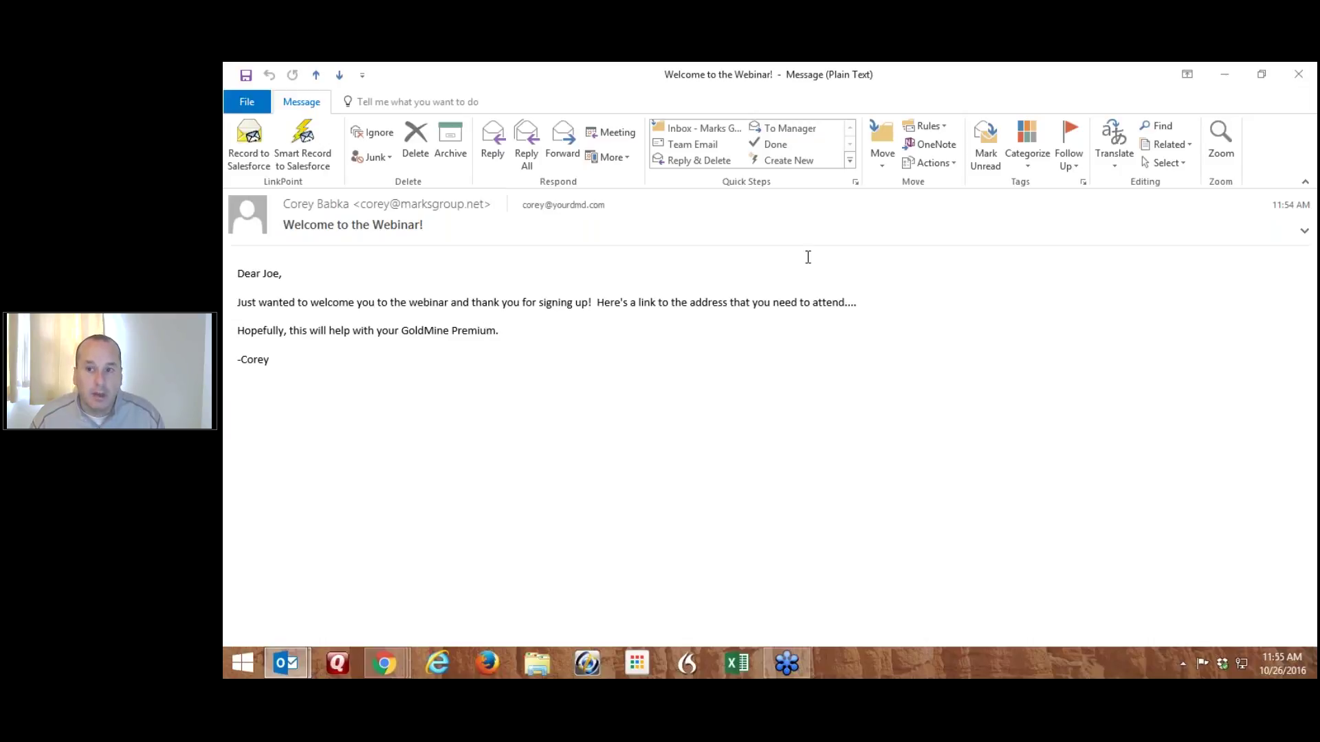
# Delete the test email and return to the ABC Company account page in Chrome
pyautogui.click(415, 138)
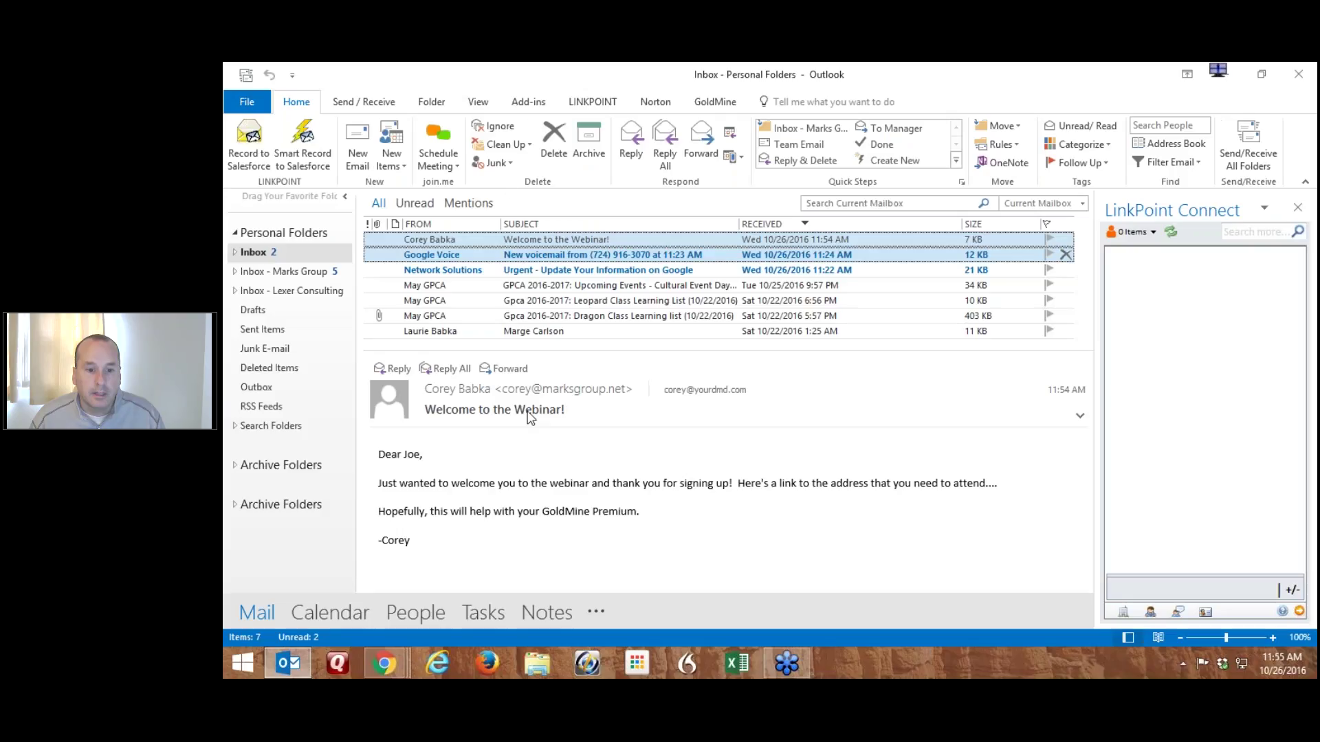
pyautogui.moveTo(378, 658)
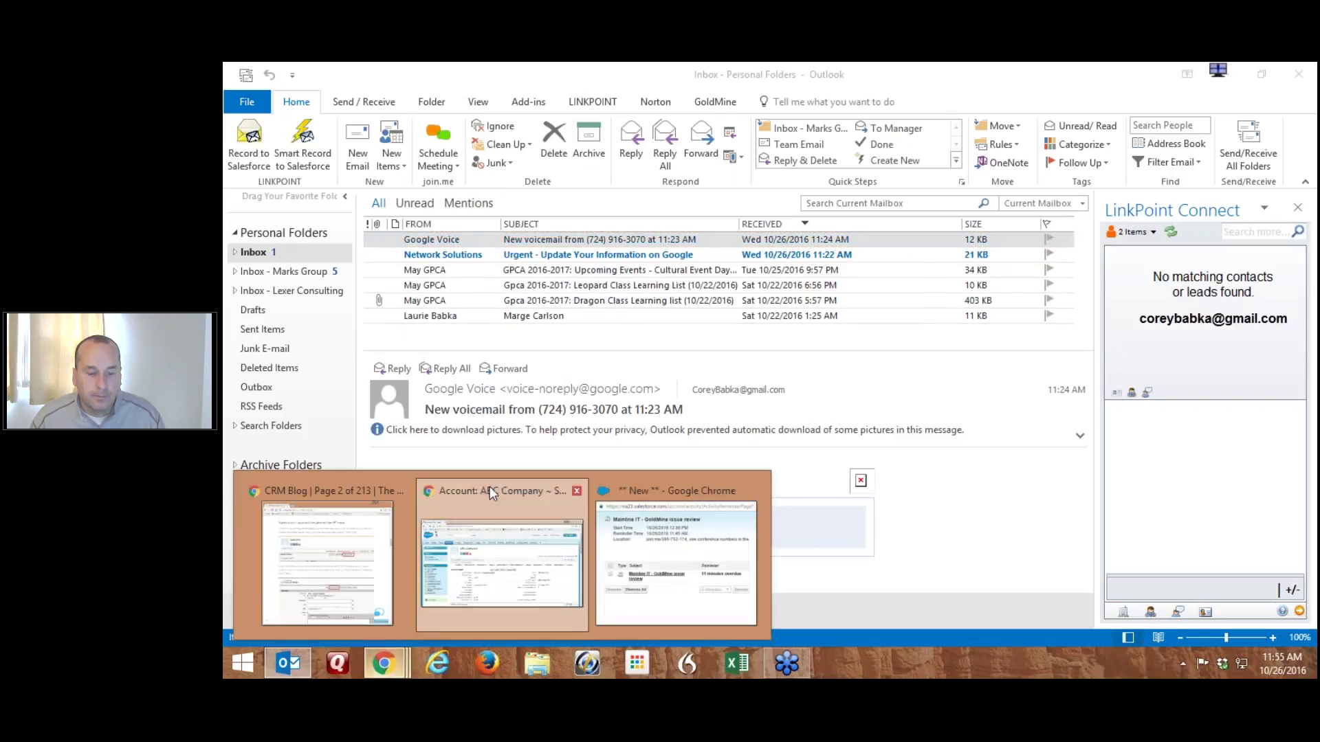
pyautogui.click(490, 488)
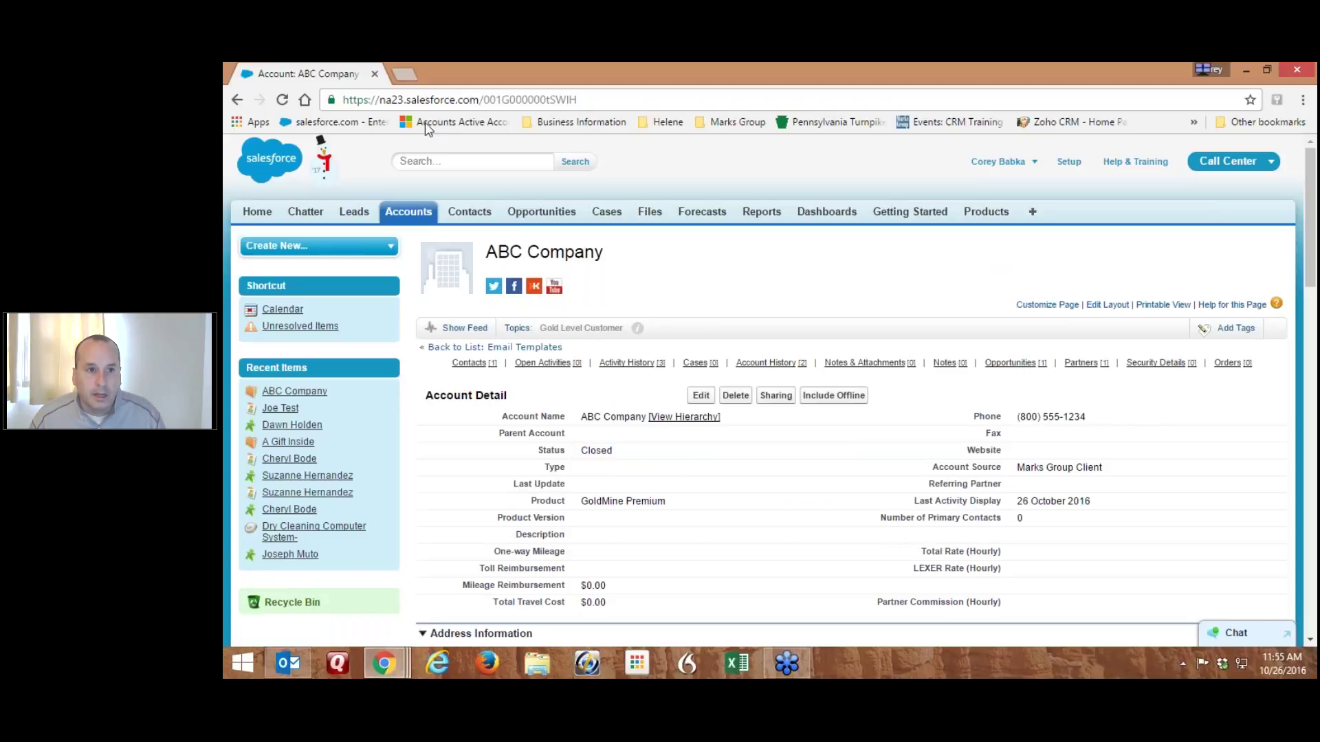
# Close the extra reminders window, open Joe Test's contact record and start a new email
pyautogui.moveTo(397, 670)
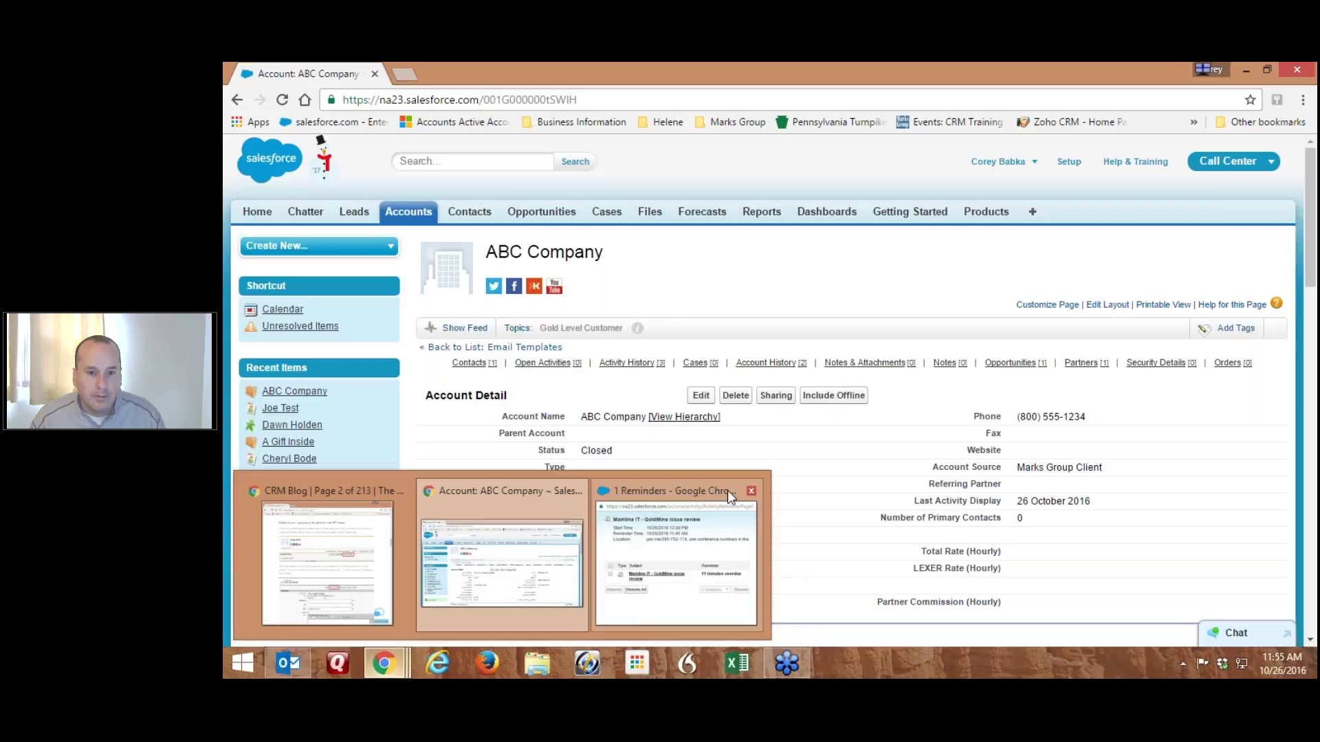
pyautogui.click(751, 491)
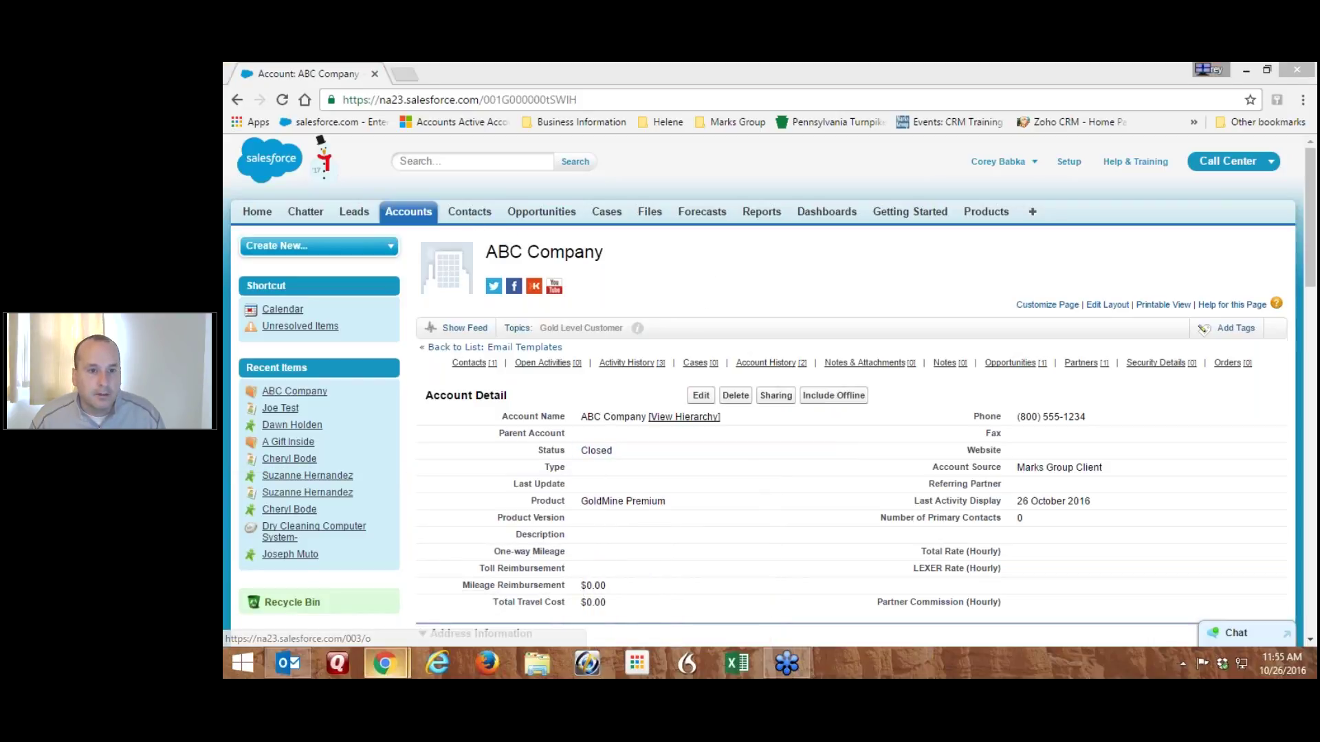
pyautogui.click(280, 408)
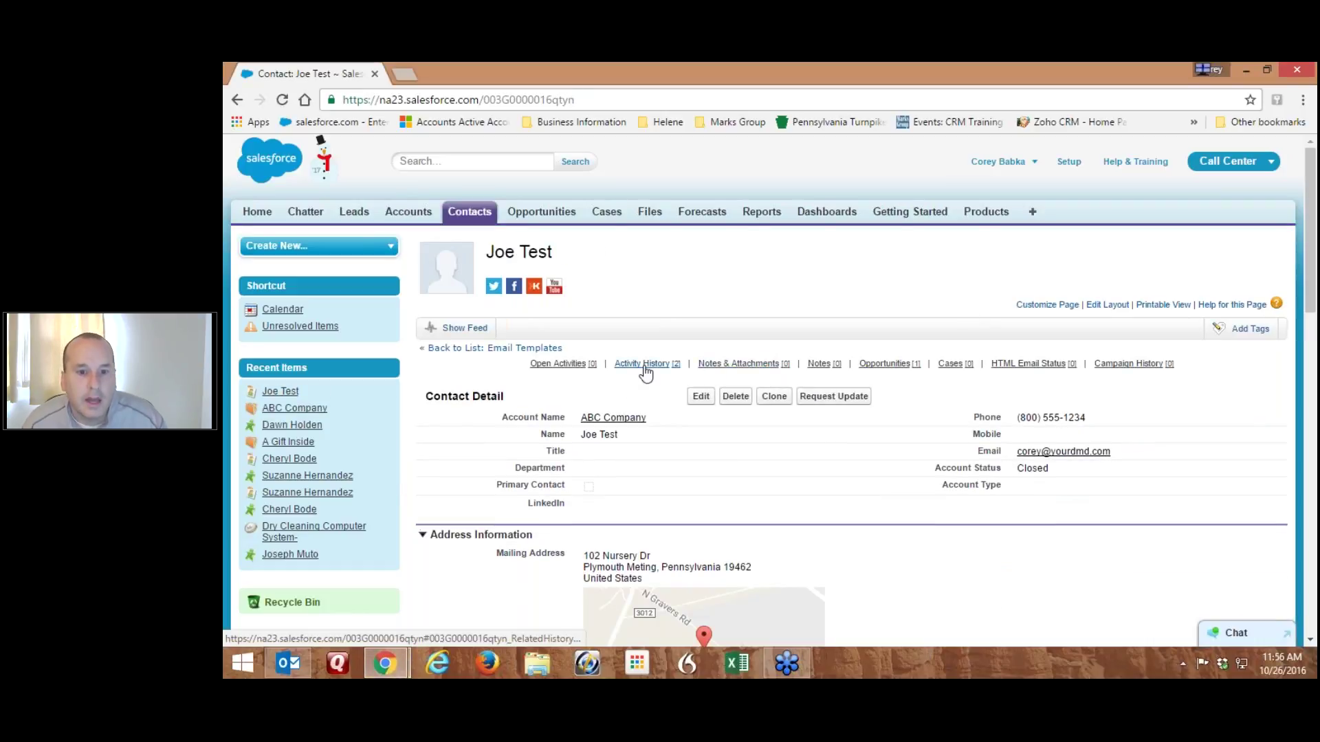
pyautogui.moveTo(641, 366)
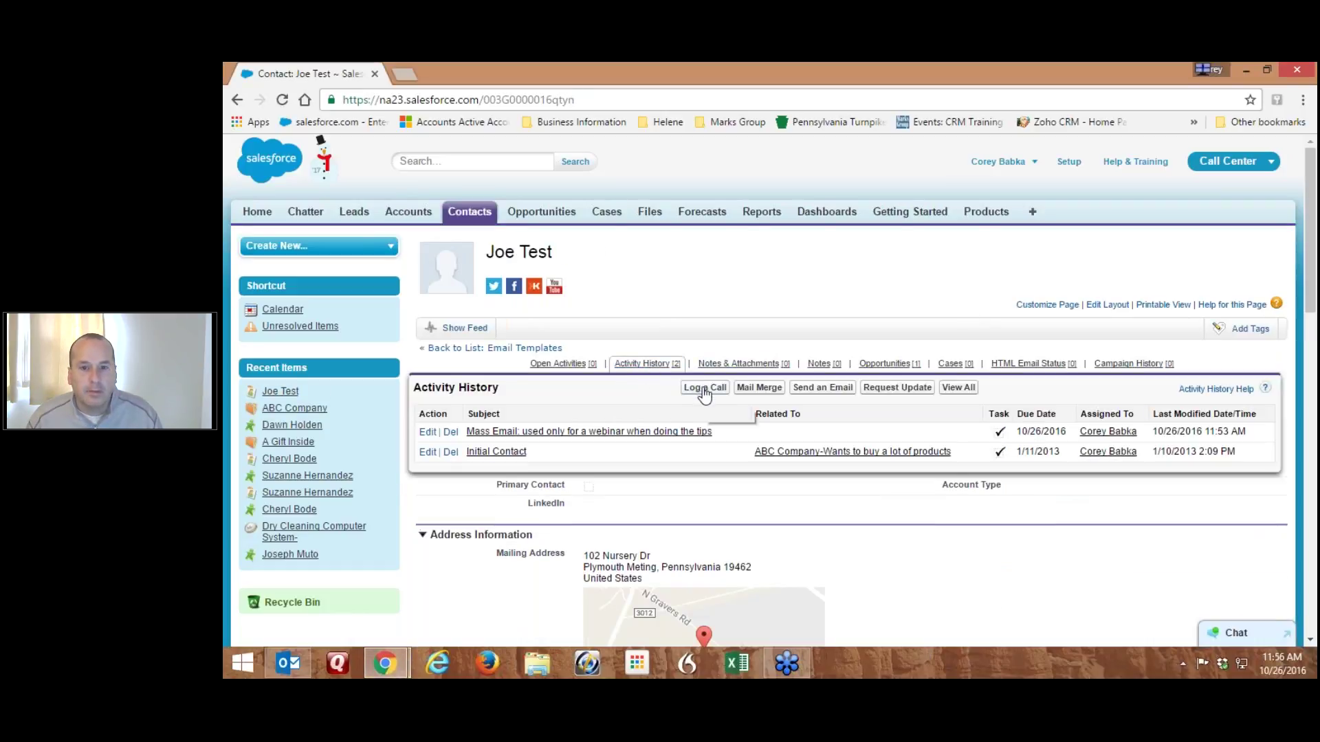
pyautogui.click(815, 389)
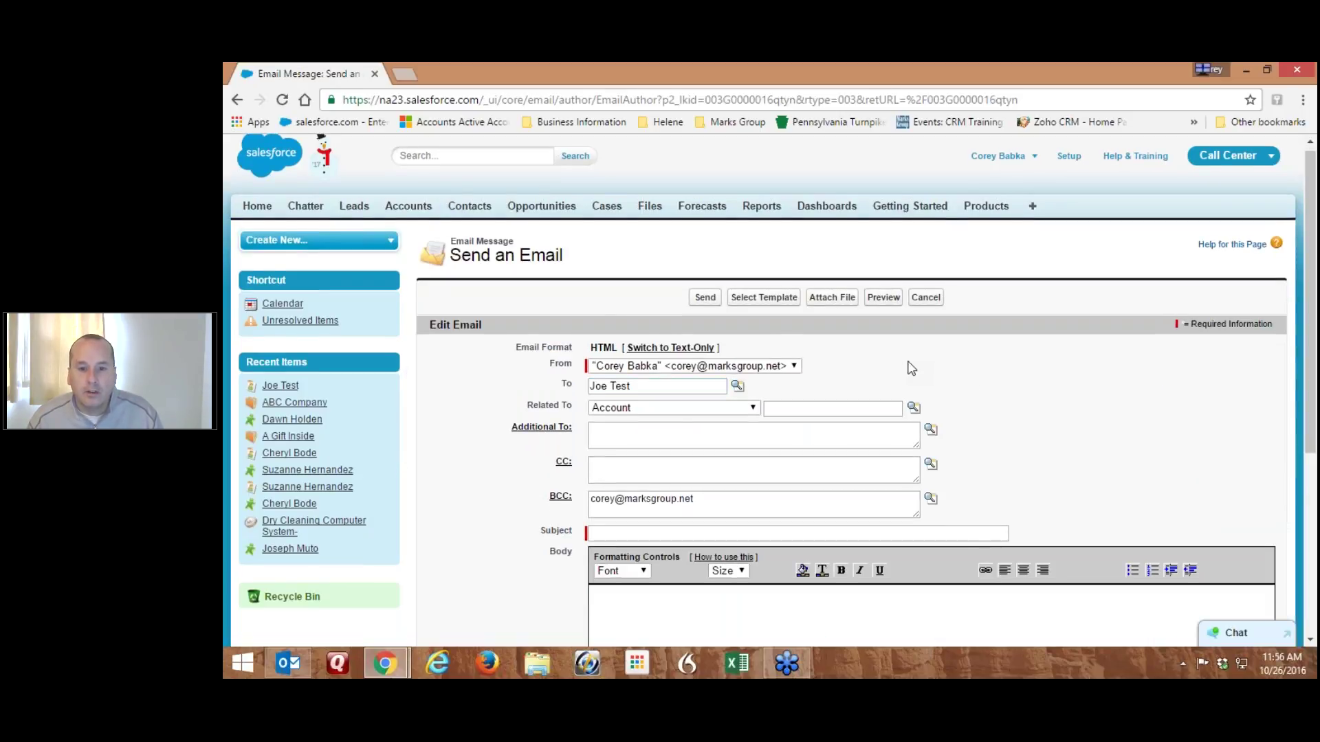
# Fill the email from the Webinar Test Template, subject 'Welcome to the Webinar!'
pyautogui.scroll(-2, 744, 579)
pyautogui.scroll(-3, 743, 579)
pyautogui.scroll(3, 731, 399)
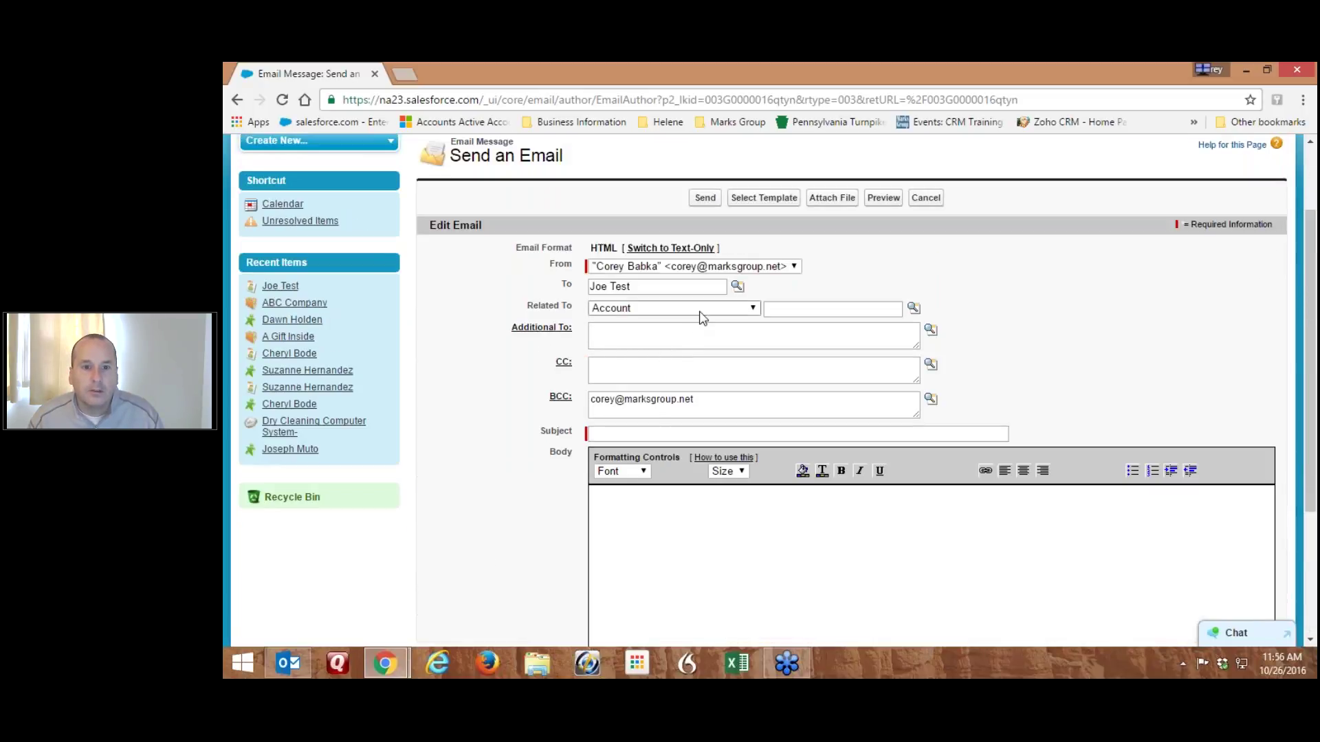
pyautogui.click(758, 200)
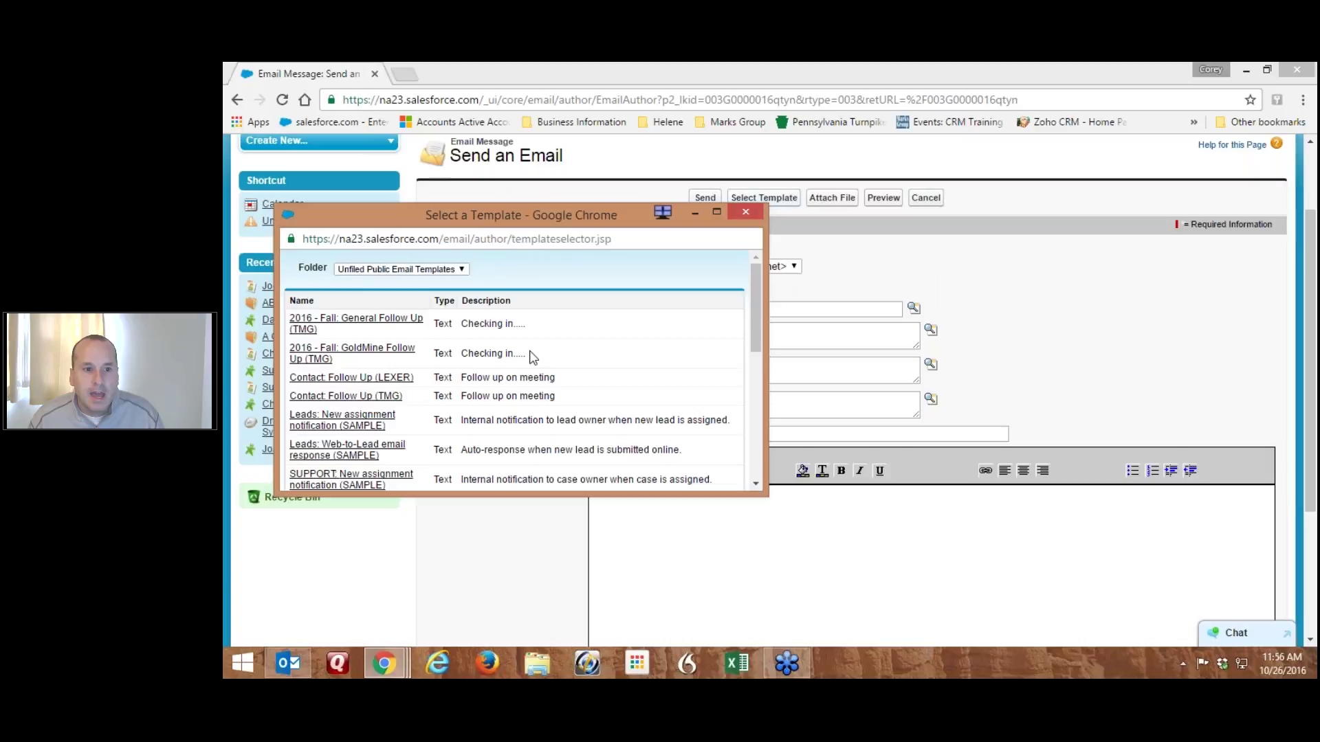
pyautogui.scroll(-5, 554, 372)
pyautogui.scroll(-5, 552, 365)
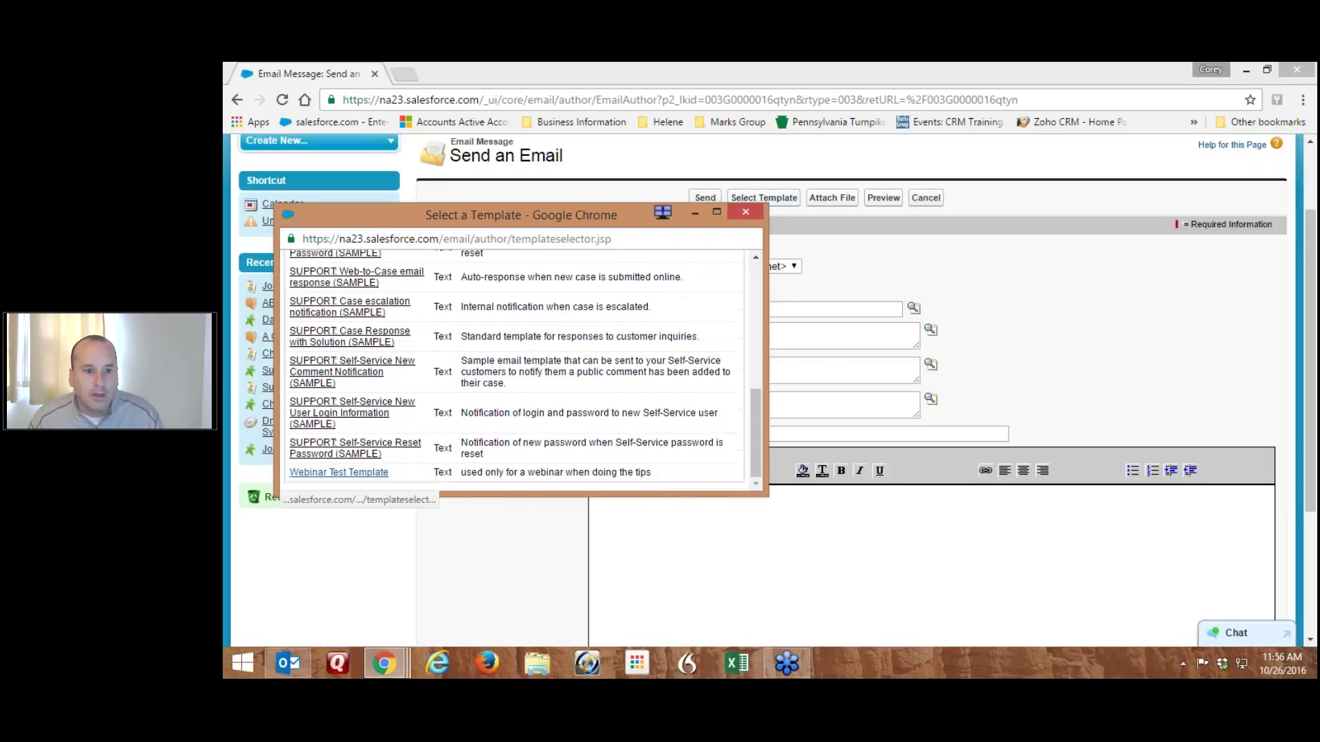
pyautogui.click(323, 474)
# Add the 'Hope the kids are well…' sentence and move it after the GoldMine Premium line
pyautogui.click(933, 365)
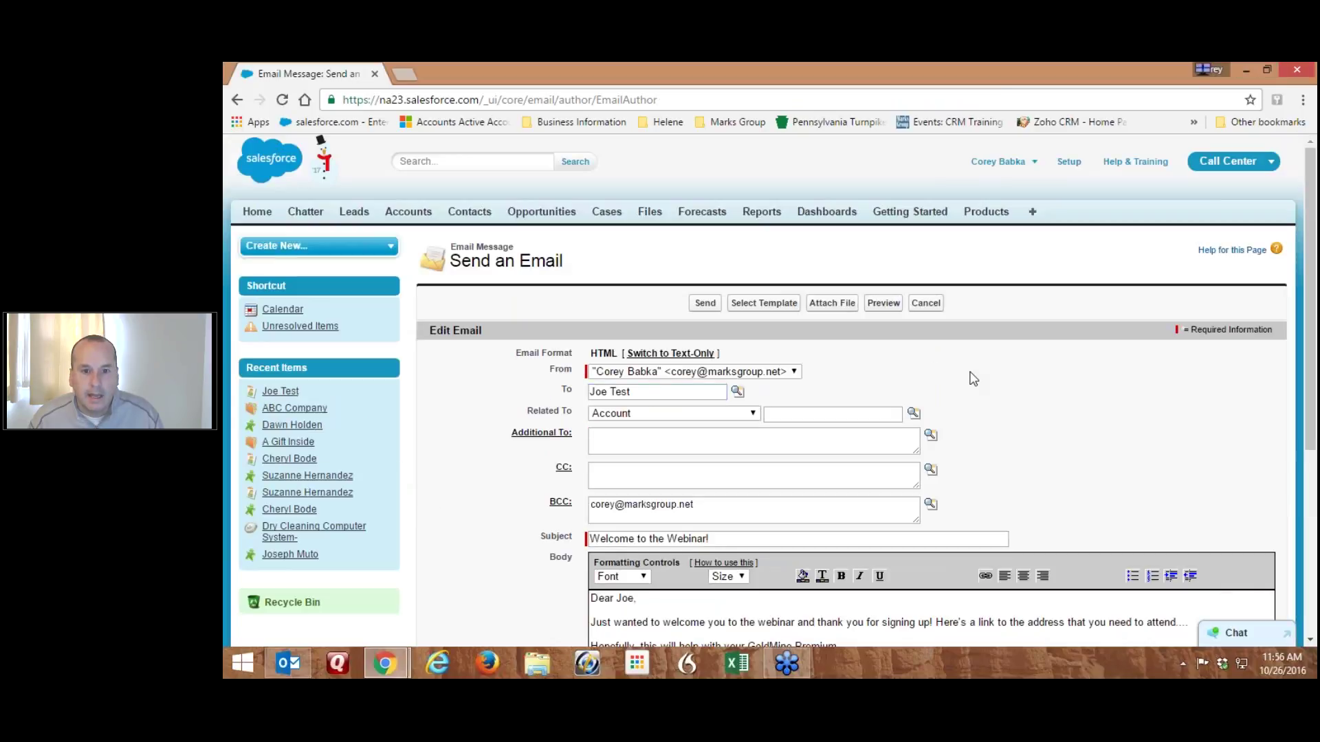
pyautogui.scroll(-3, 973, 378)
pyautogui.scroll(1, 632, 502)
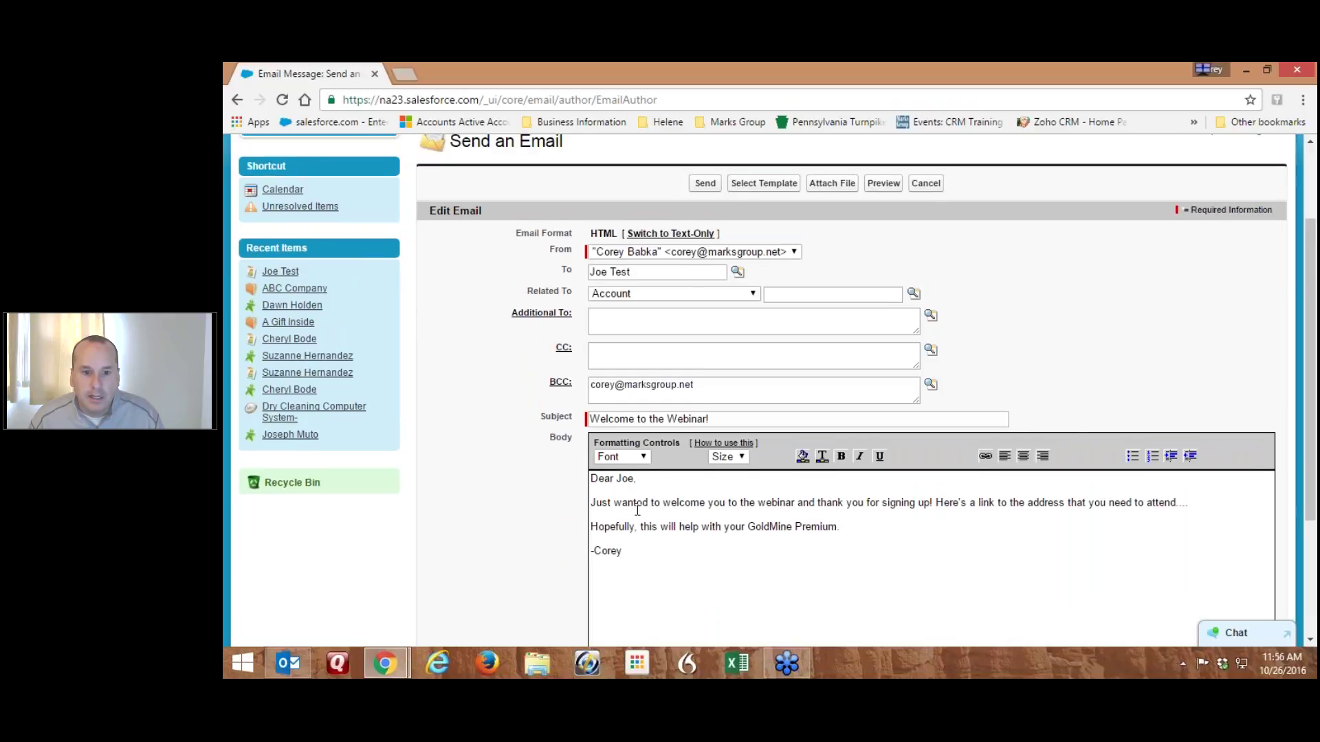
pyautogui.moveTo(748, 528); pyautogui.dragTo(827, 530)
pyautogui.click(673, 503)
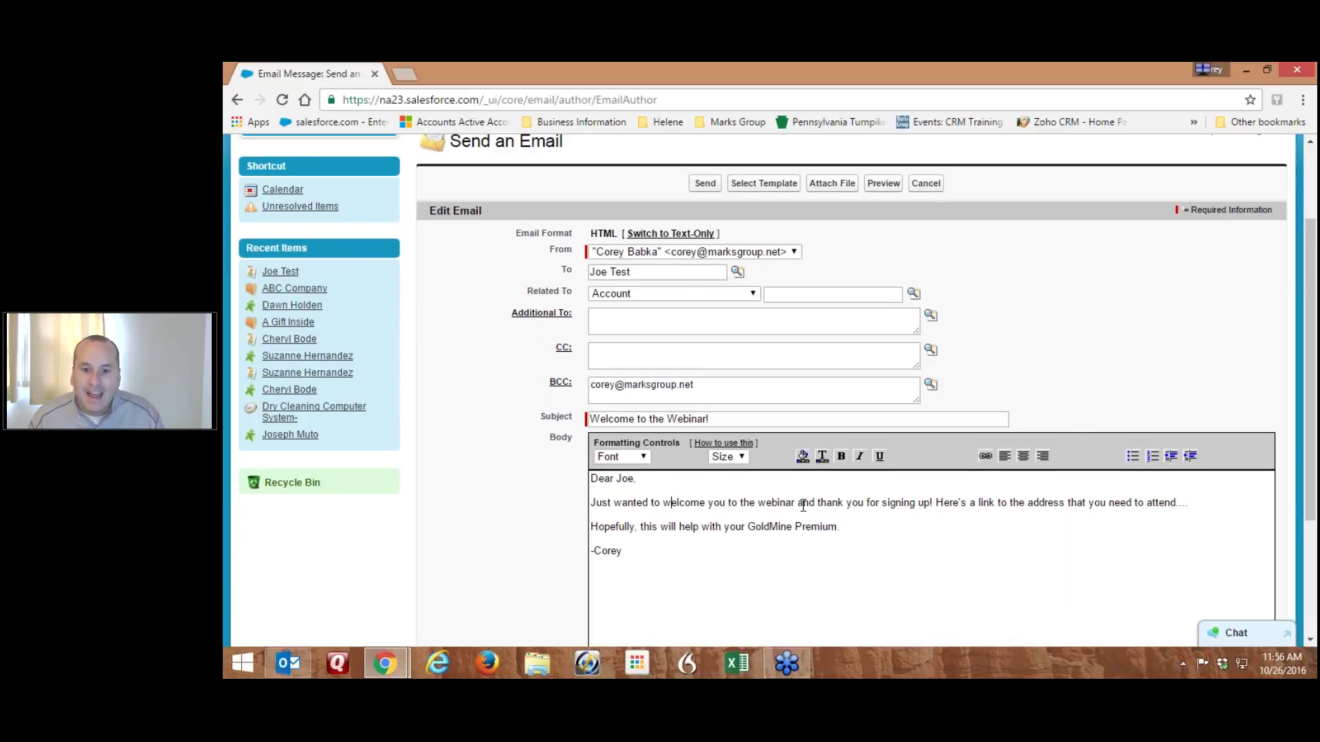
pyautogui.click(1196, 506)
pyautogui.press('Return')
pyautogui.write('Hope the ki')
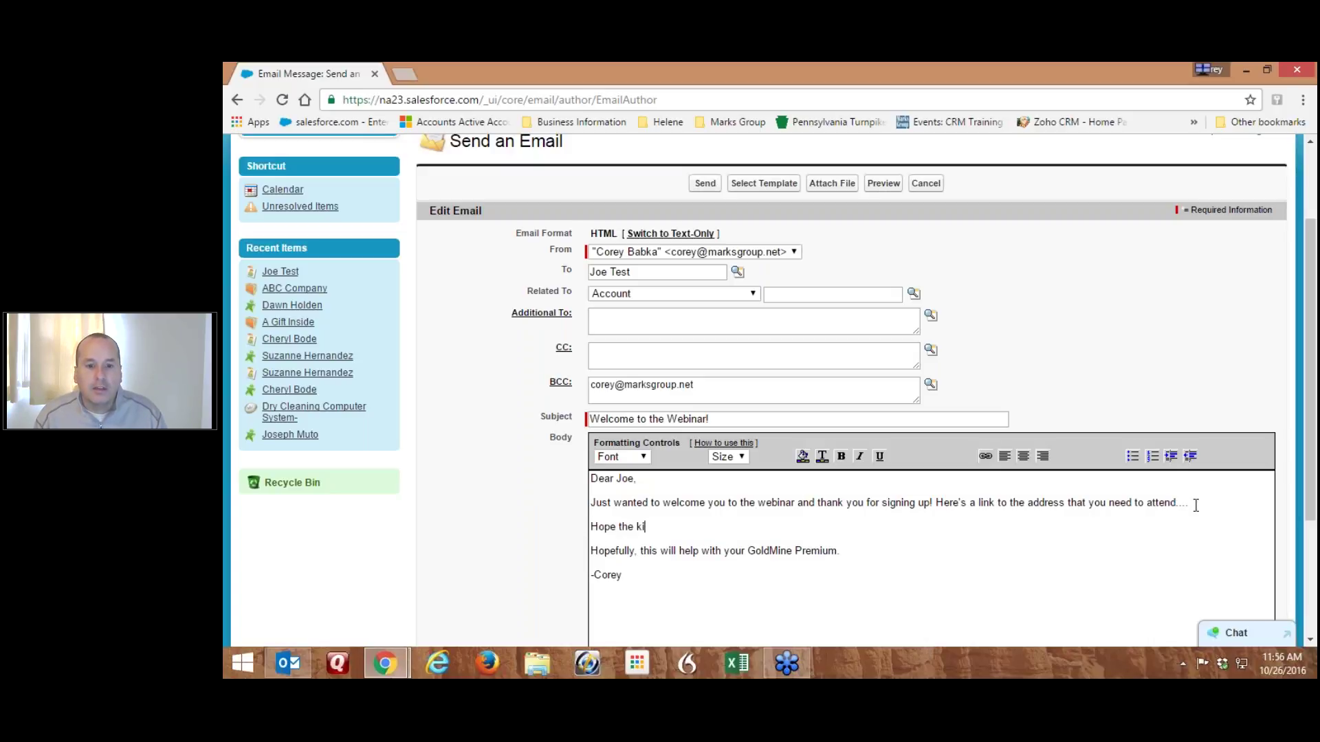
pyautogui.write('ds are well..')
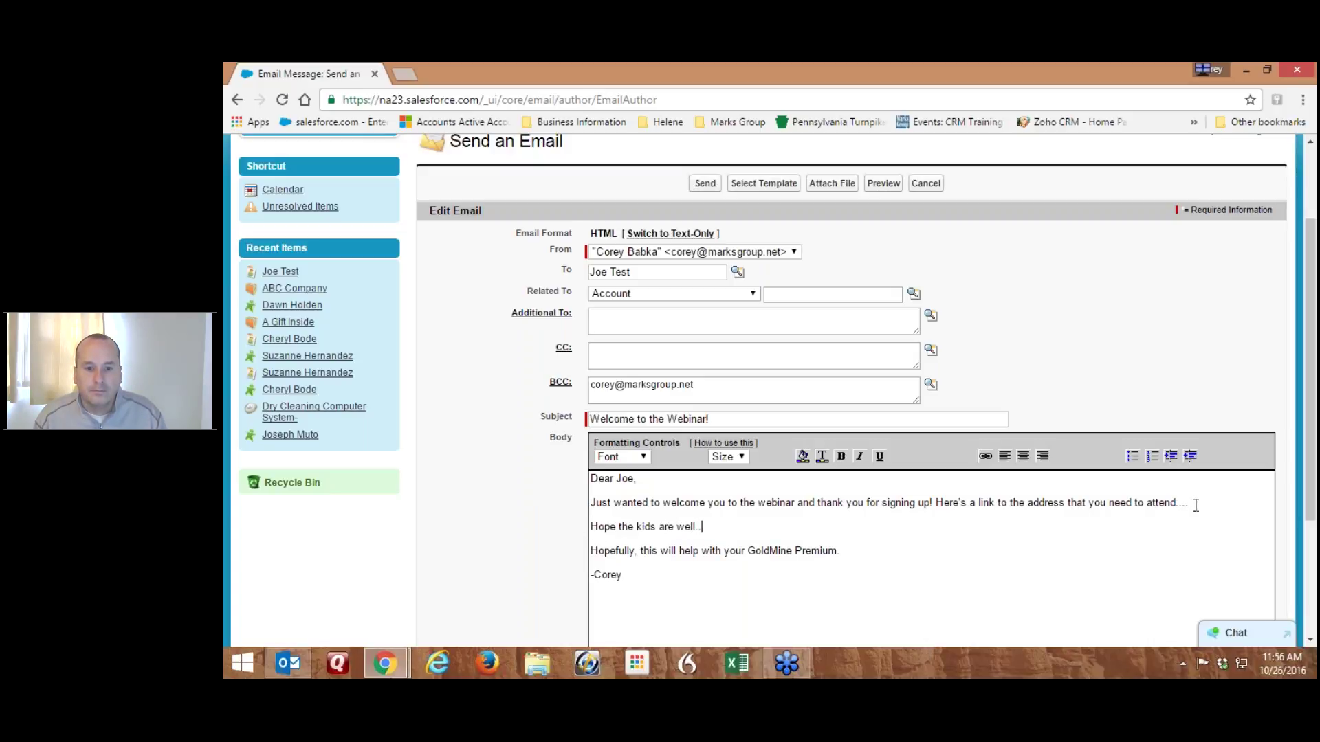
pyautogui.press('BackSpace')
pyautogui.press('BackSpace')
pyautogui.write(' and everythi')
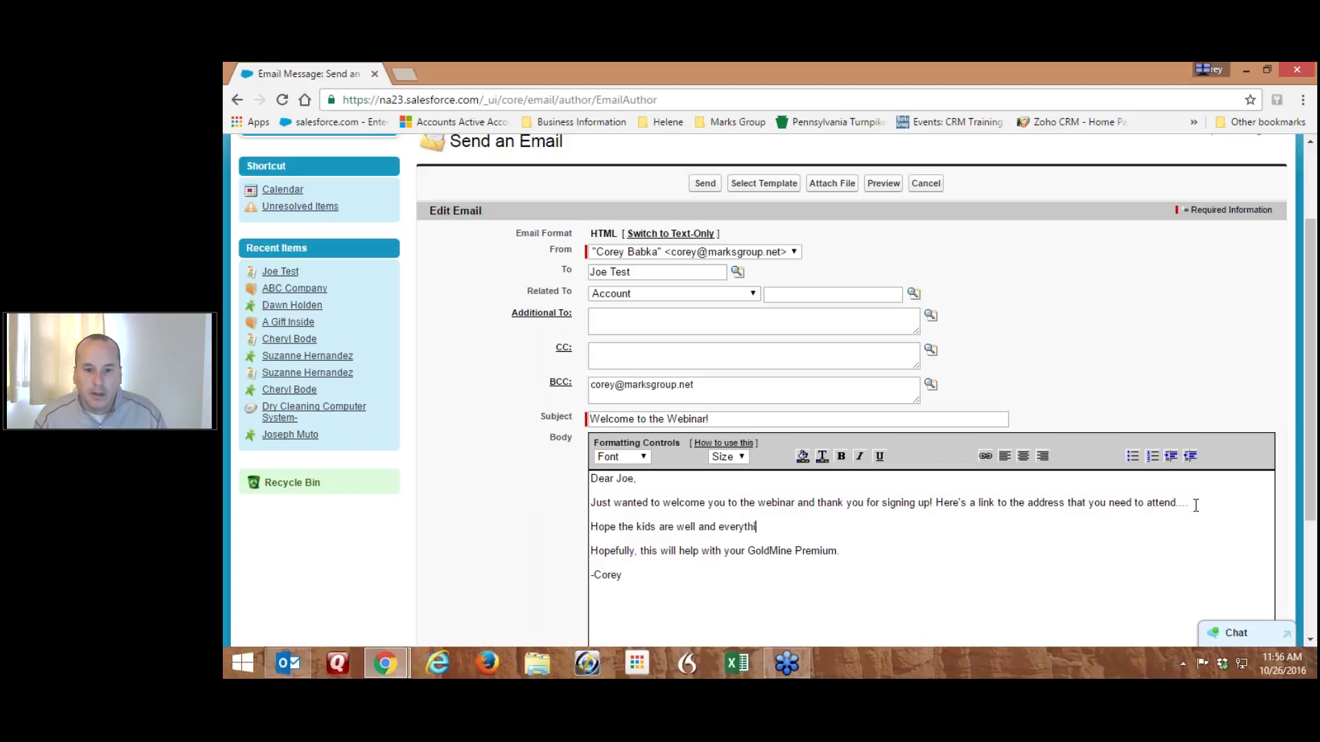
pyautogui.write('gn else is good w')
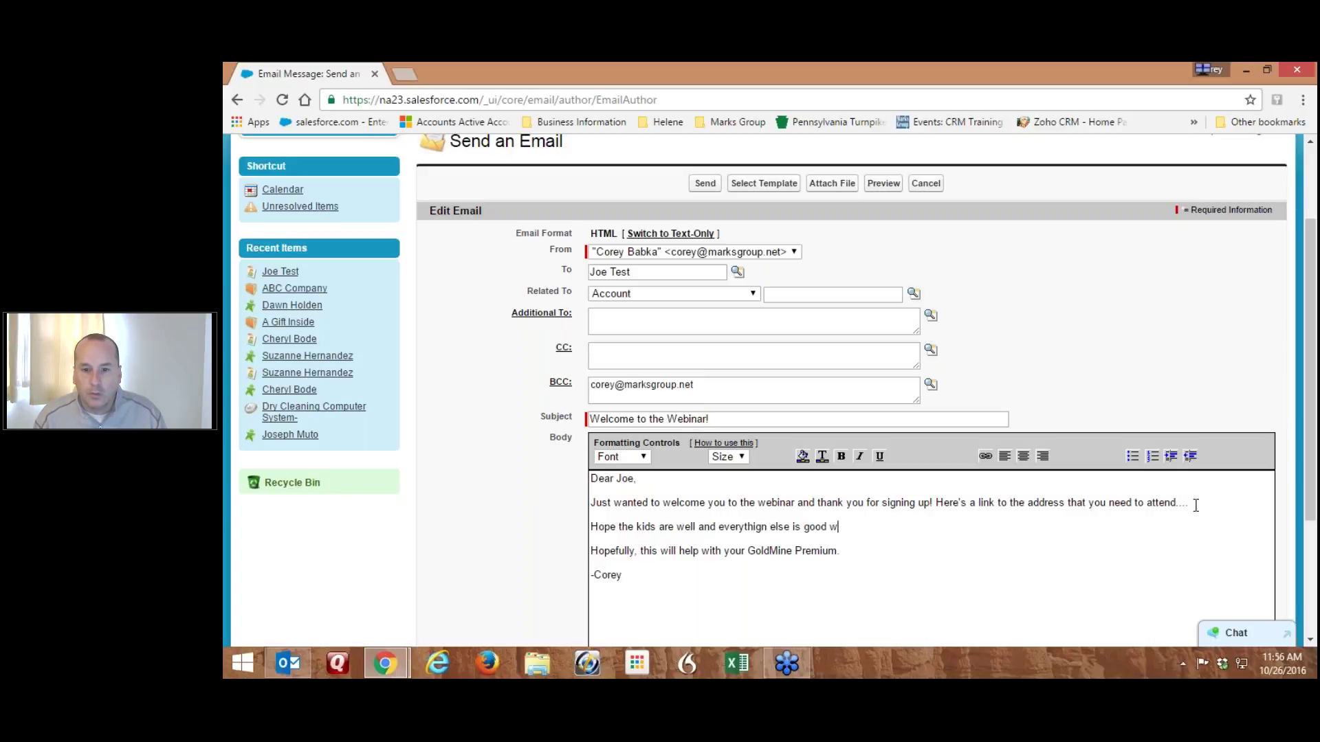
pyautogui.write('ith you')
pyautogui.hotkey('shift', 'Home')
pyautogui.press('BackSpace')
pyautogui.press('Delete')
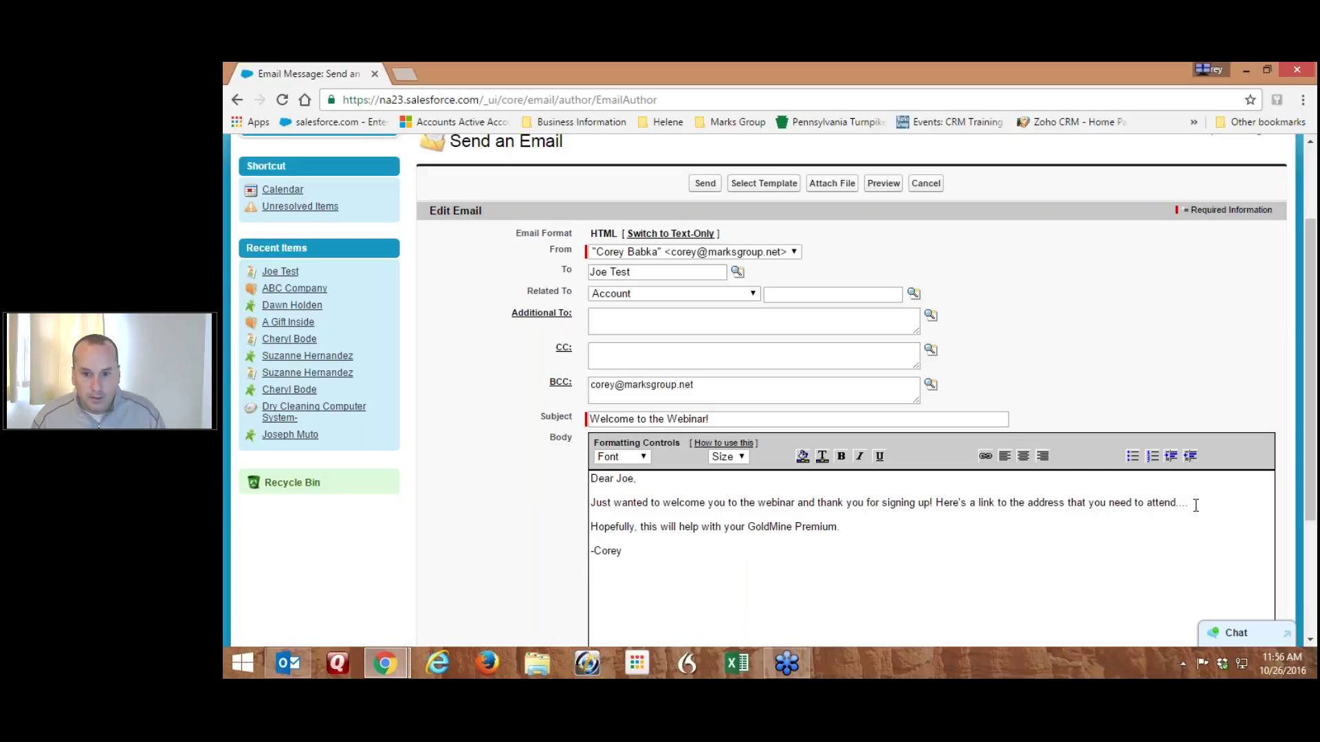
pyautogui.write('Hope the kids are well and everythign else is good with you.')
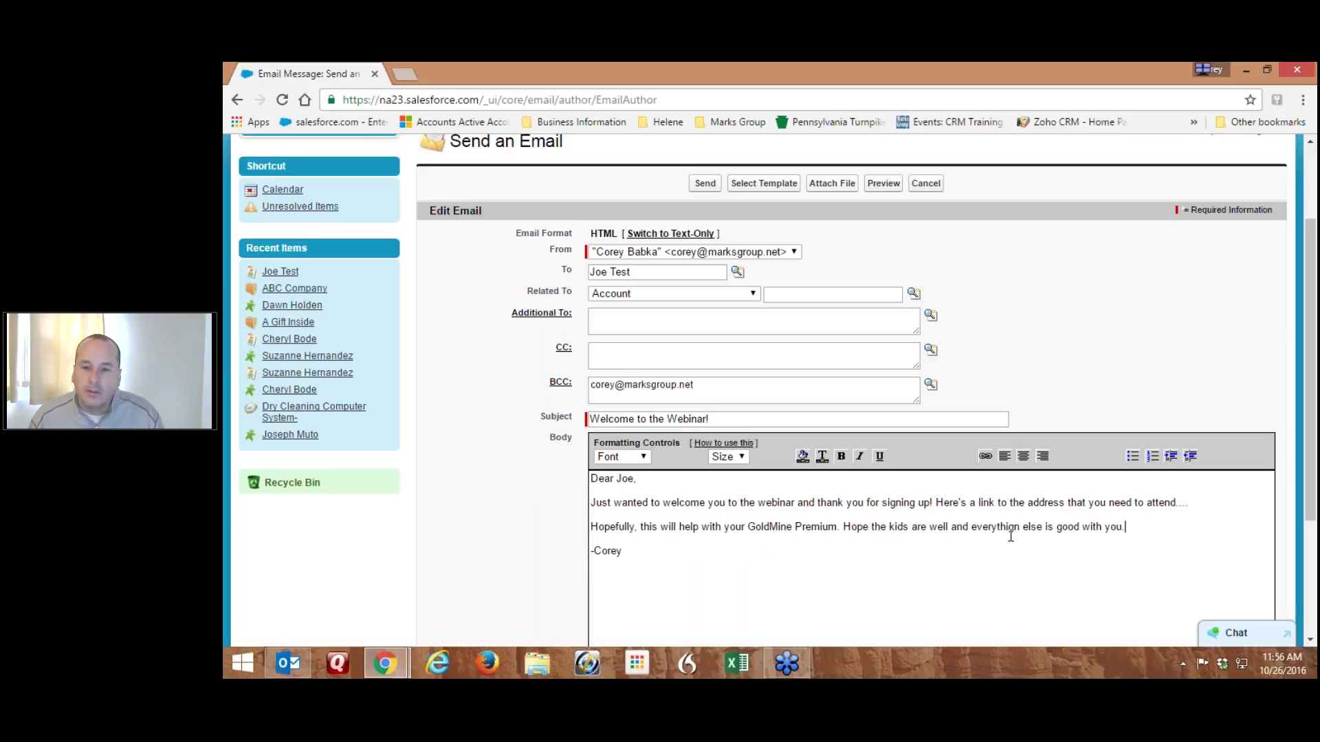
# Replace that sentence with 'Also, in regards to our talk last month, let me know when you want to discuss reporting options.'
pyautogui.click(843, 528)
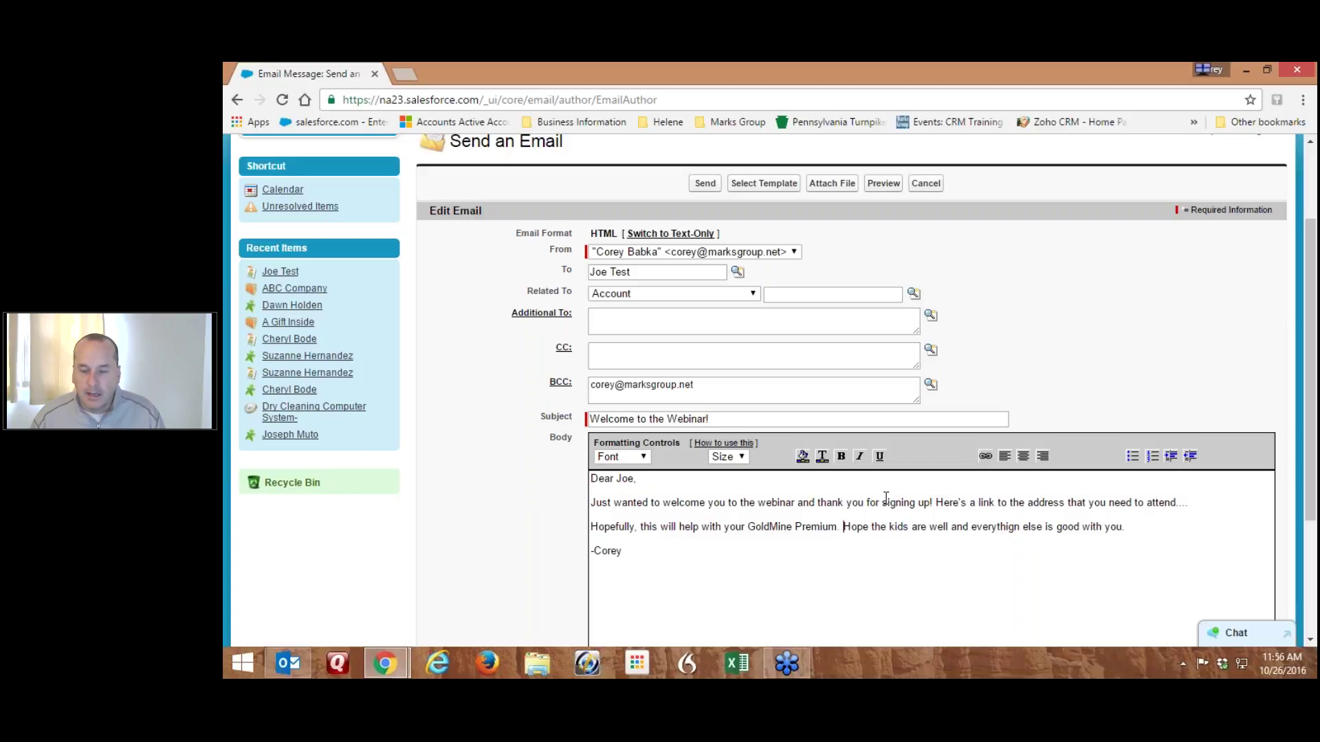
pyautogui.hotkey('shift', 'End')
pyautogui.write('A')
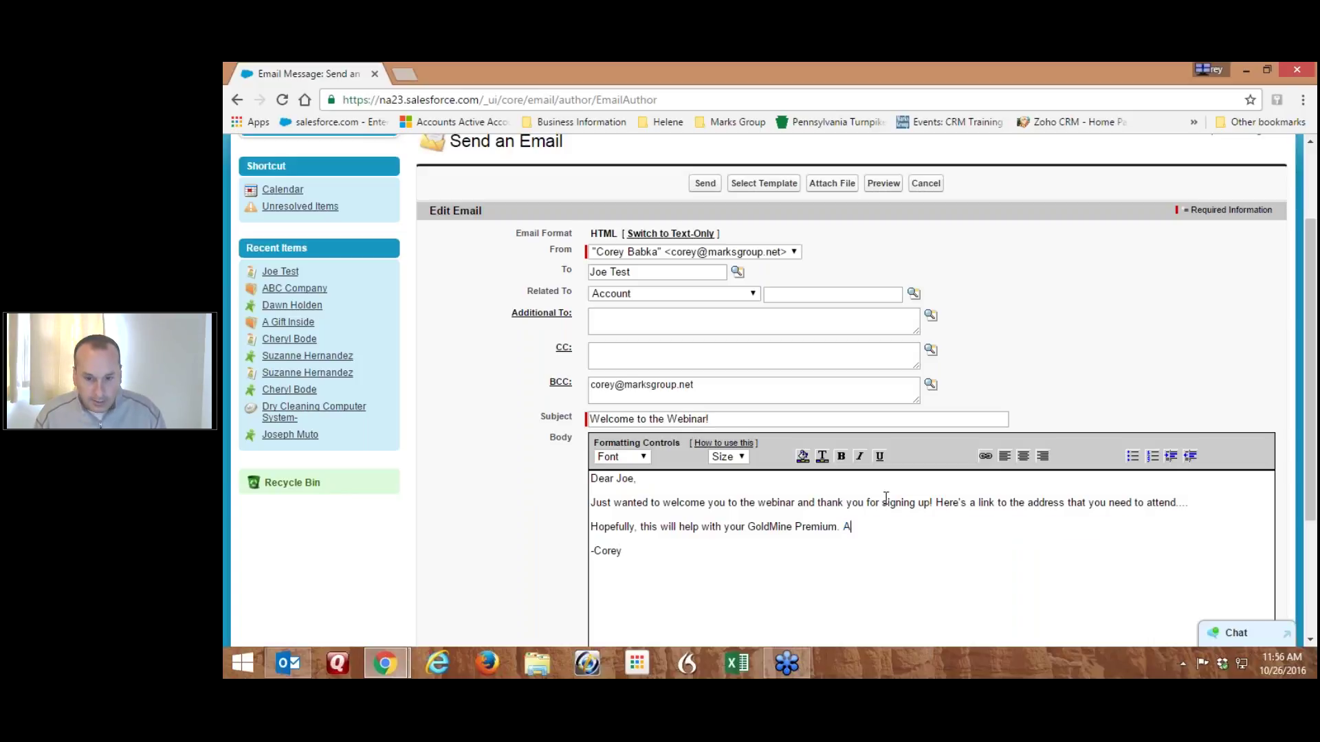
pyautogui.write('lso, in regards to')
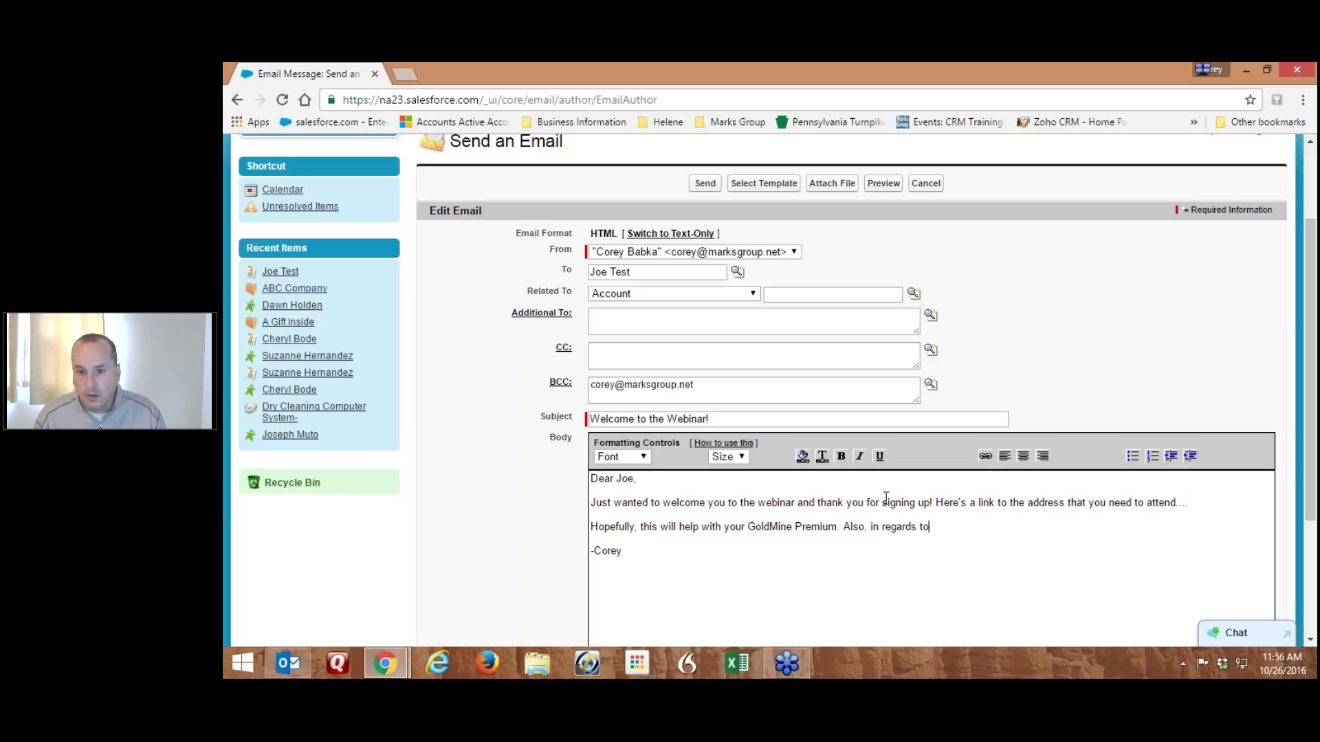
pyautogui.write(' our talk last mo')
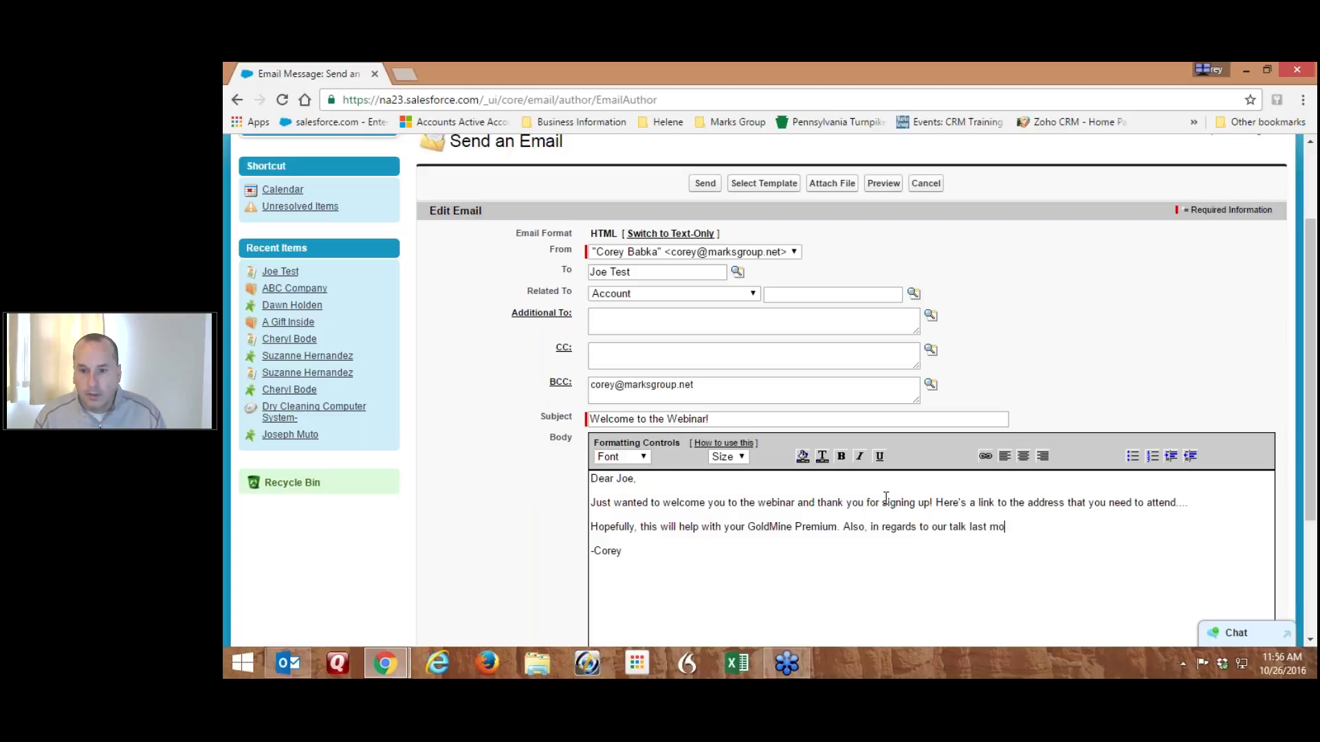
pyautogui.write('nth. let ')
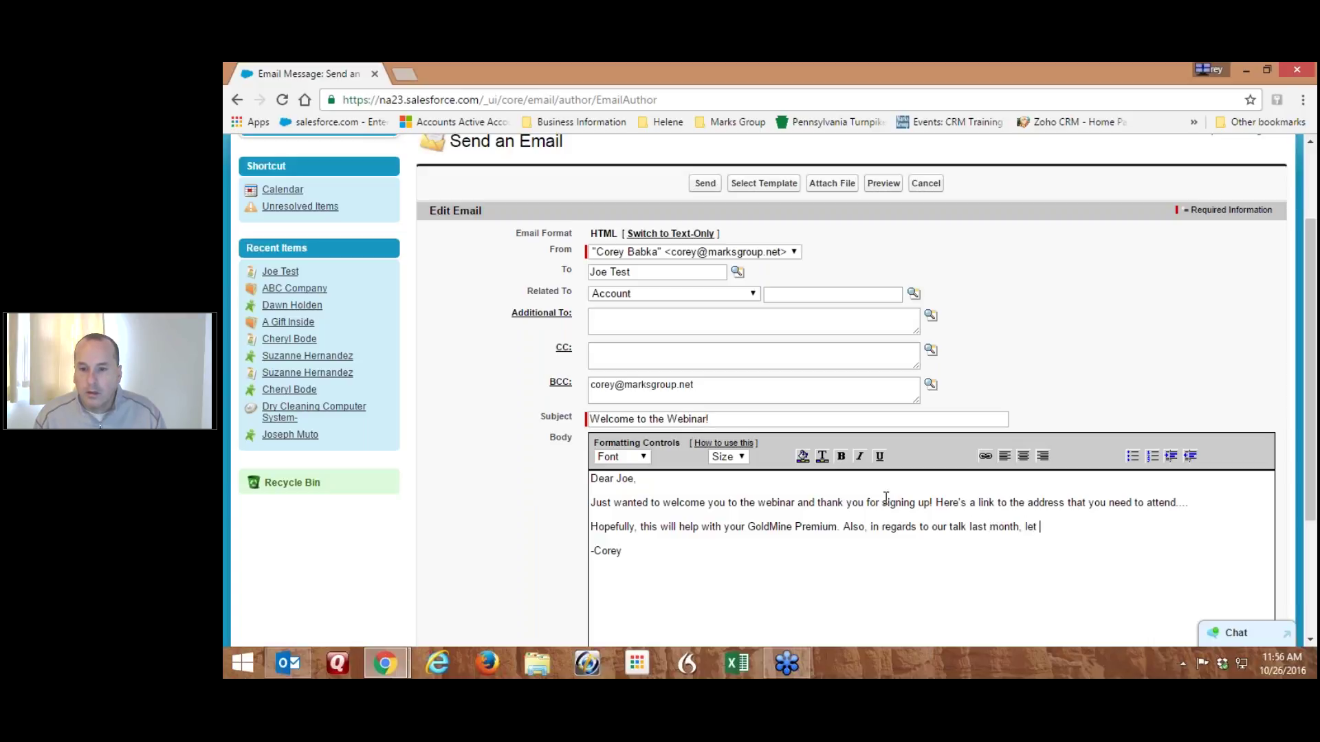
pyautogui.write('me know when you wan')
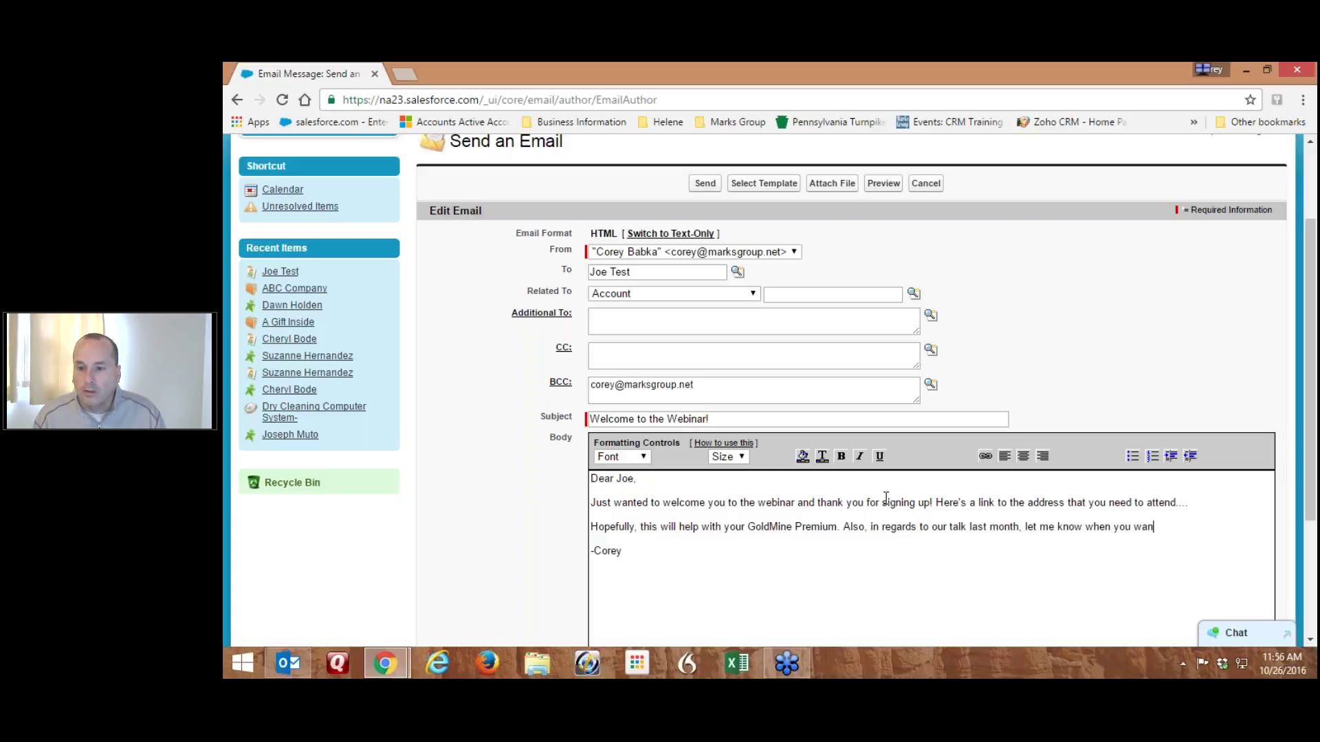
pyautogui.write('t to discu')
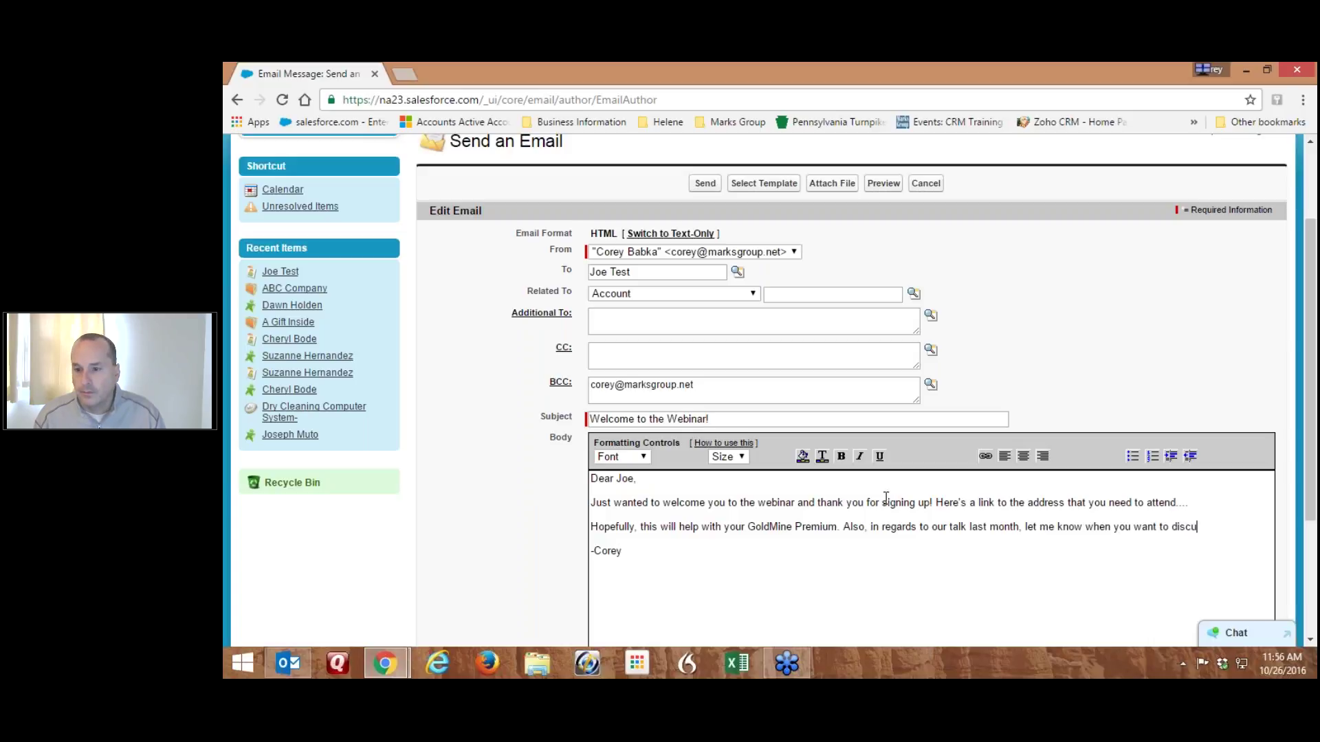
pyautogui.write('ss reporting options.')
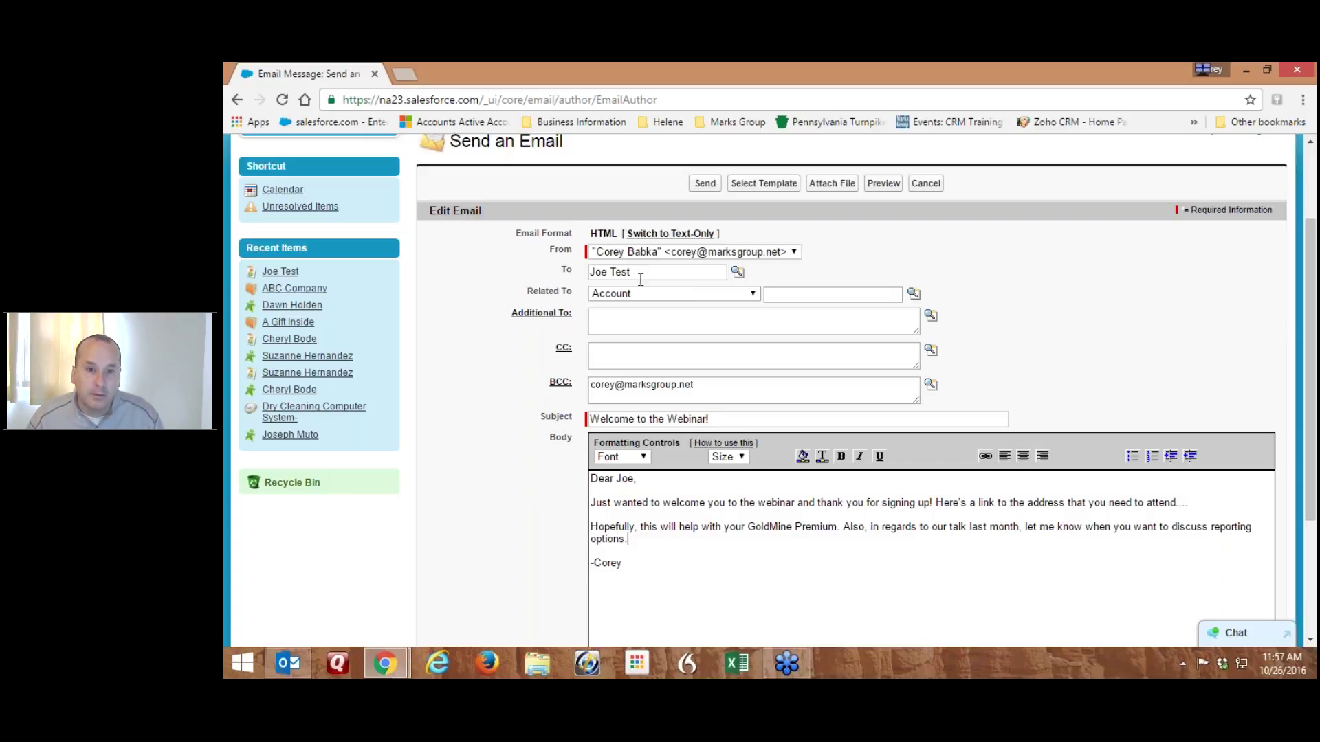
pyautogui.click(646, 294)
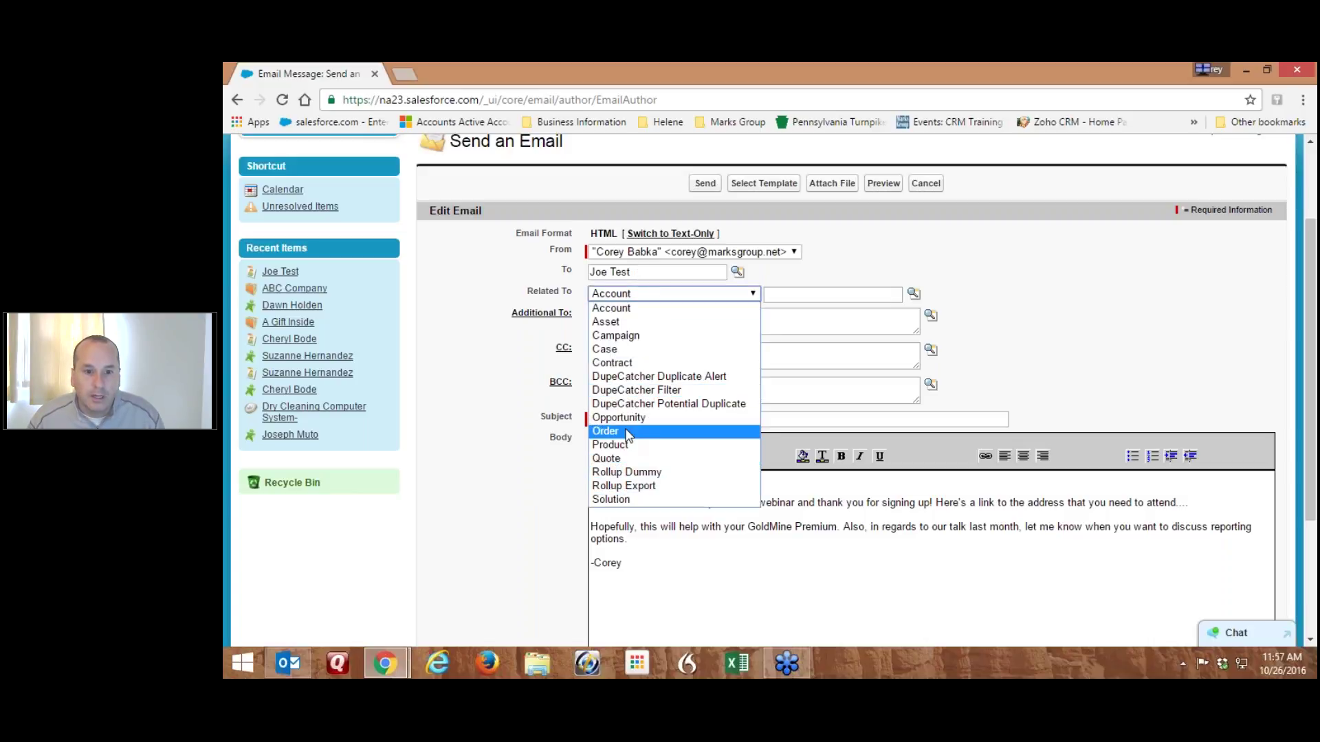
pyautogui.click(484, 341)
pyautogui.click(713, 387)
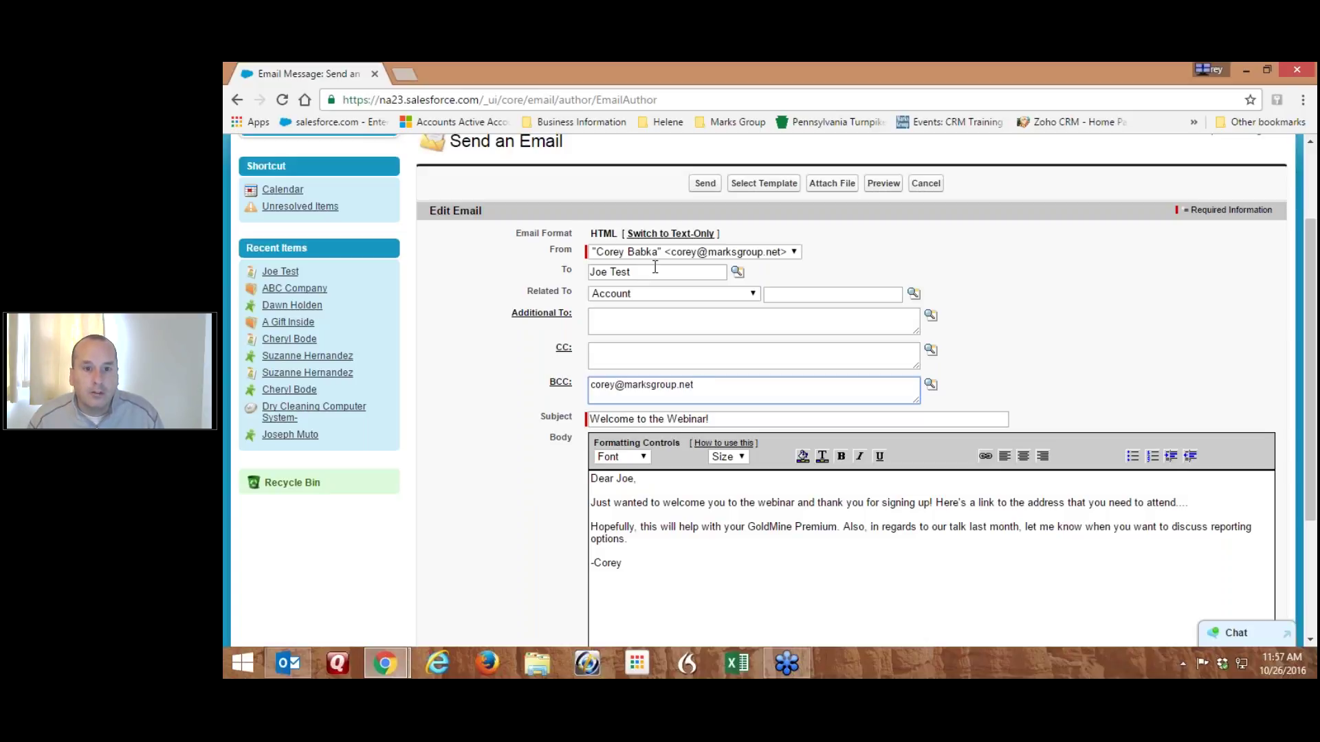
pyautogui.click(670, 251)
pyautogui.click(673, 260)
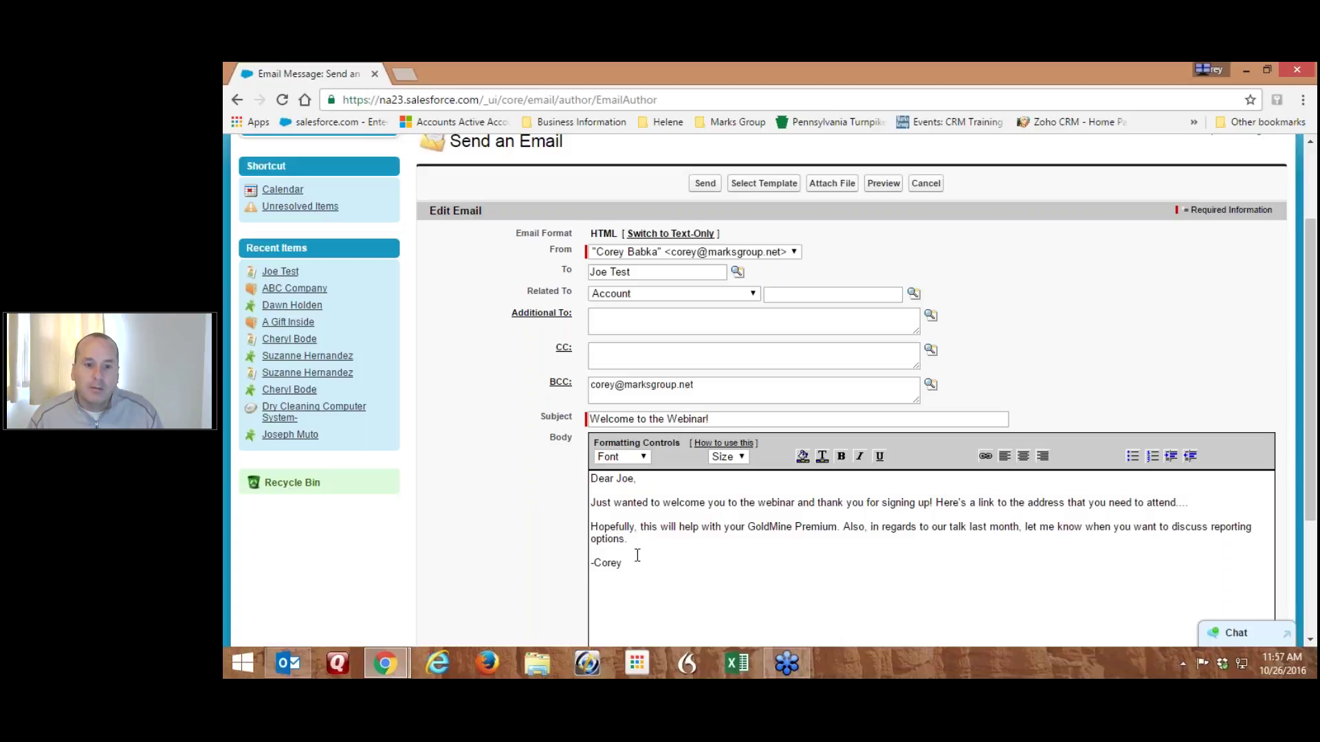
pyautogui.moveTo(632, 568); pyautogui.dragTo(574, 468)
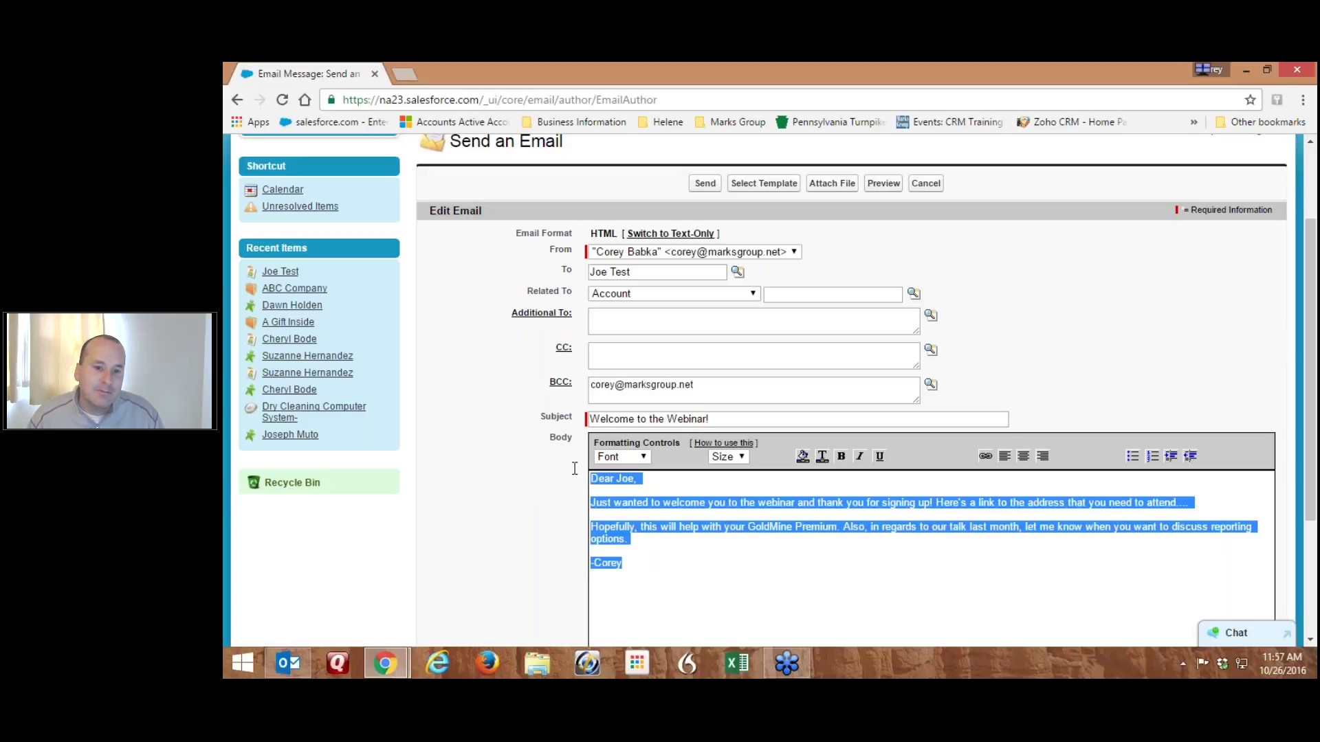
pyautogui.click(716, 490)
pyautogui.scroll(-1, 717, 490)
pyautogui.scroll(-3, 715, 490)
pyautogui.scroll(4, 722, 468)
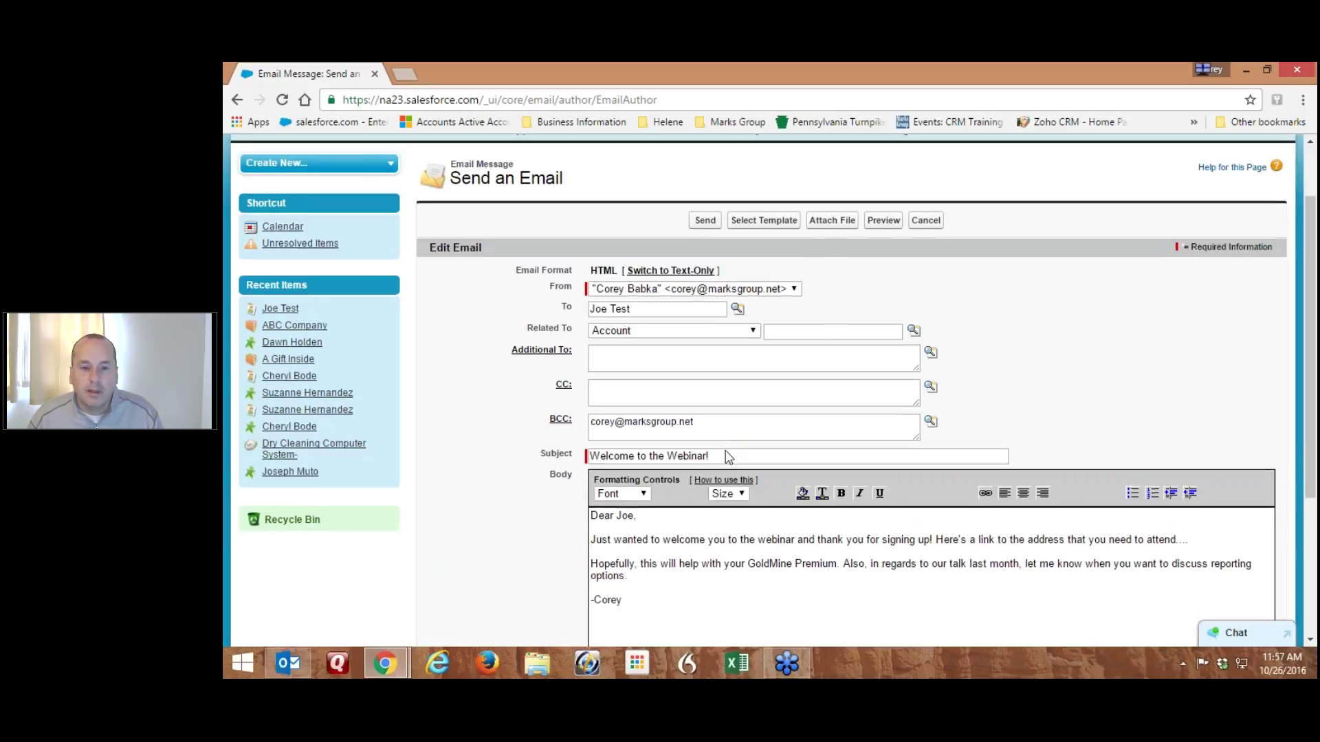
pyautogui.scroll(-2, 721, 457)
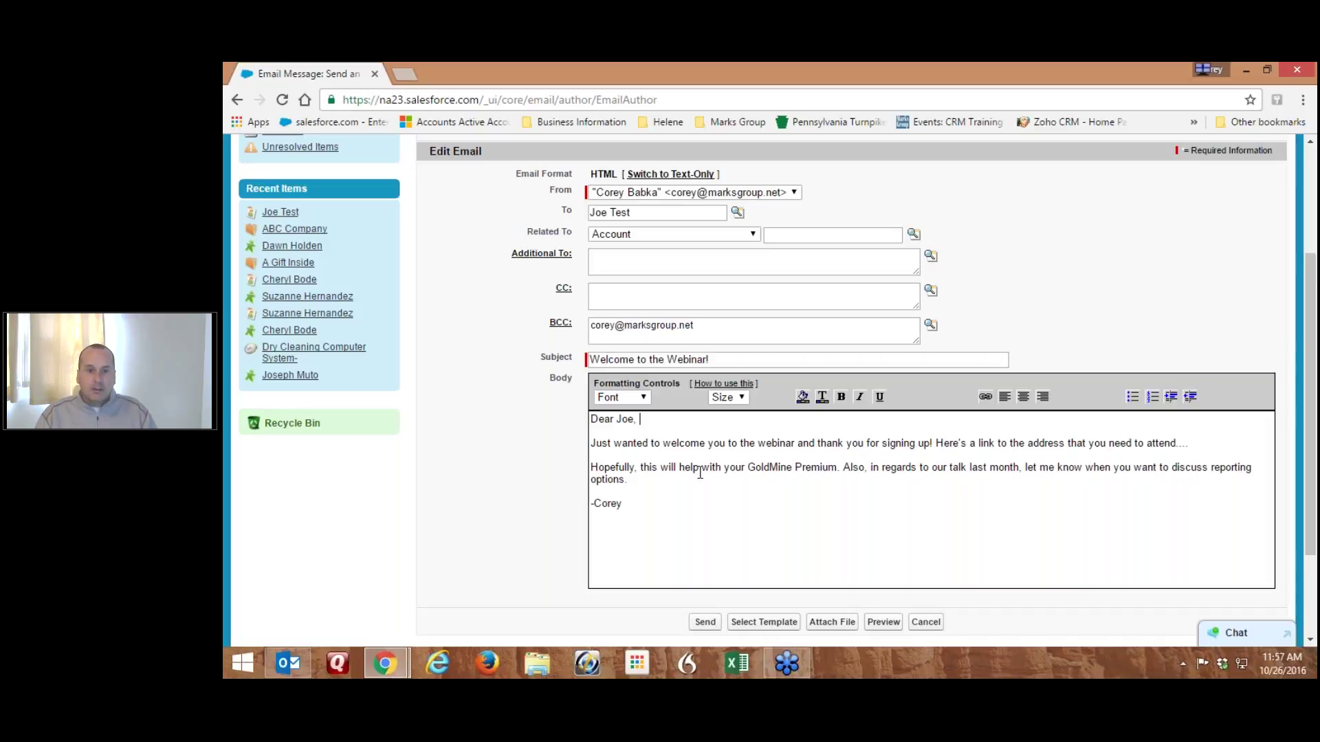
pyautogui.click(654, 505)
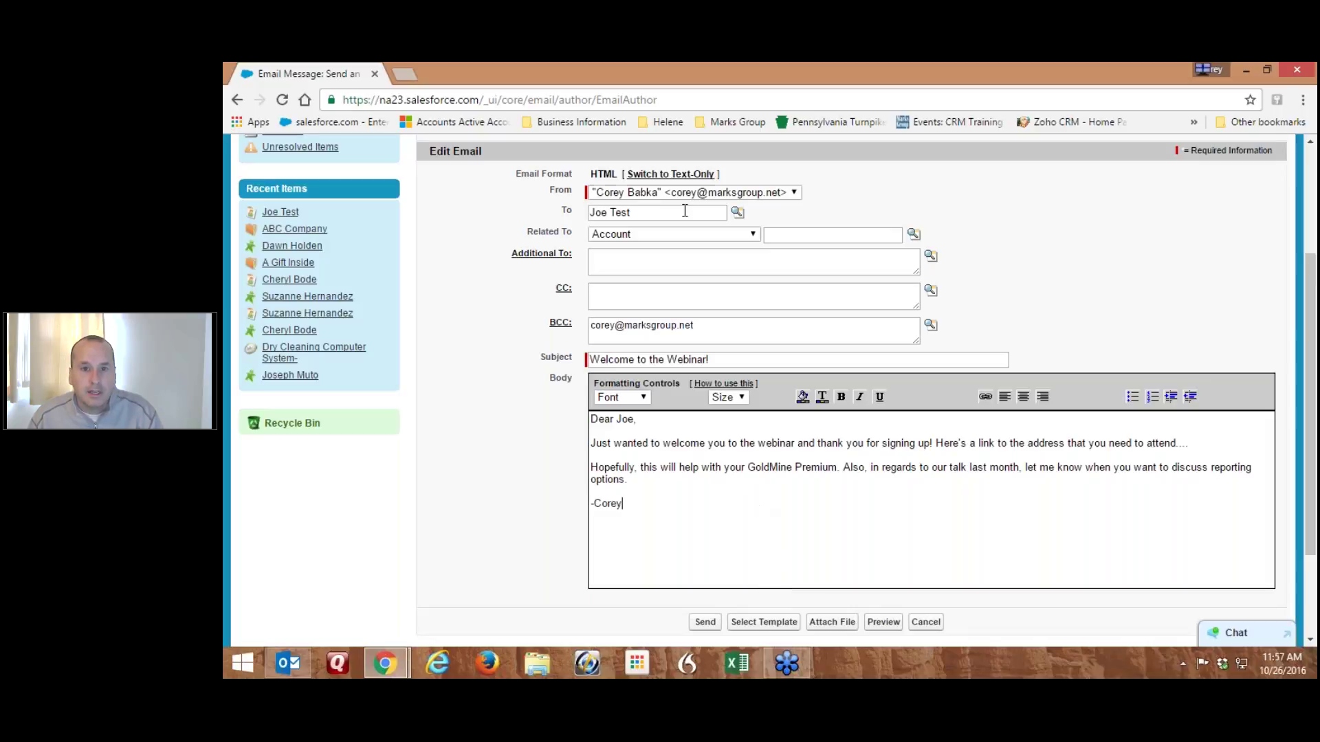
# Send the welcome email to Joe Test, open the ABC Company account, then switch to Outlook
pyautogui.click(708, 623)
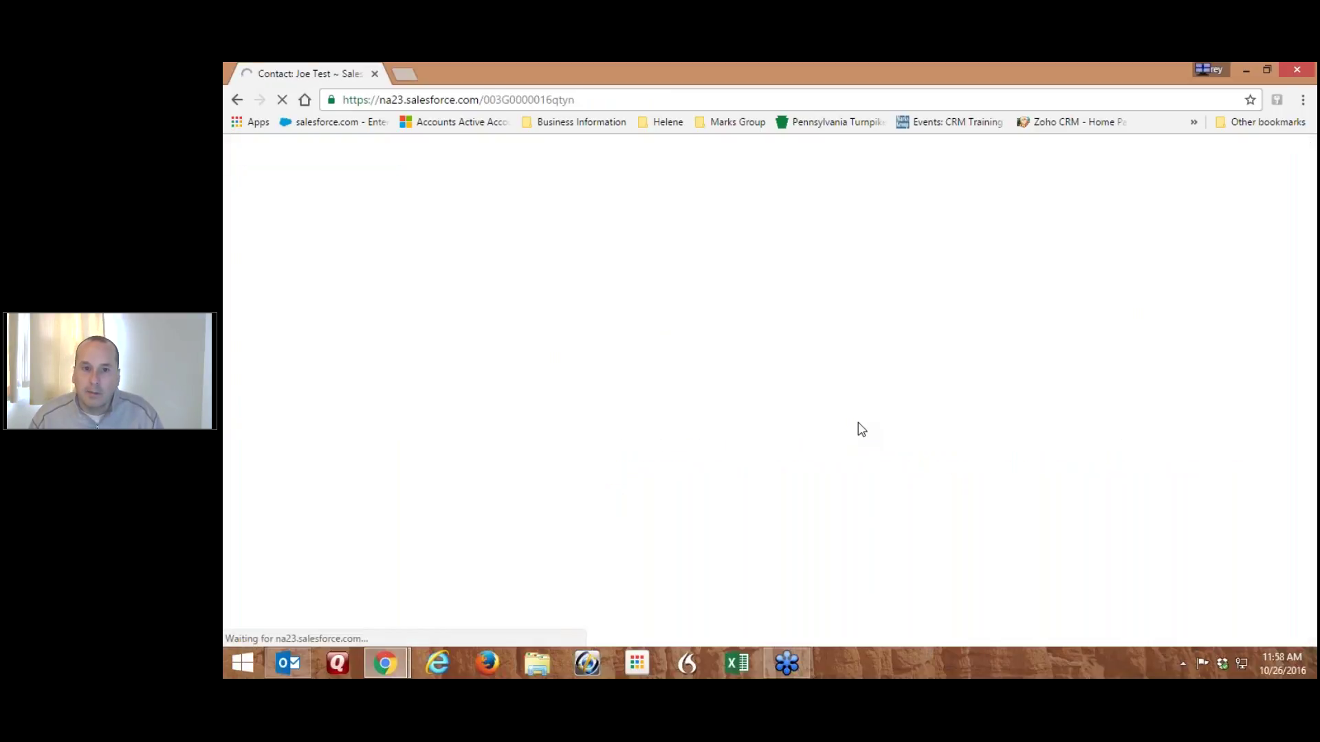
pyautogui.moveTo(650, 367)
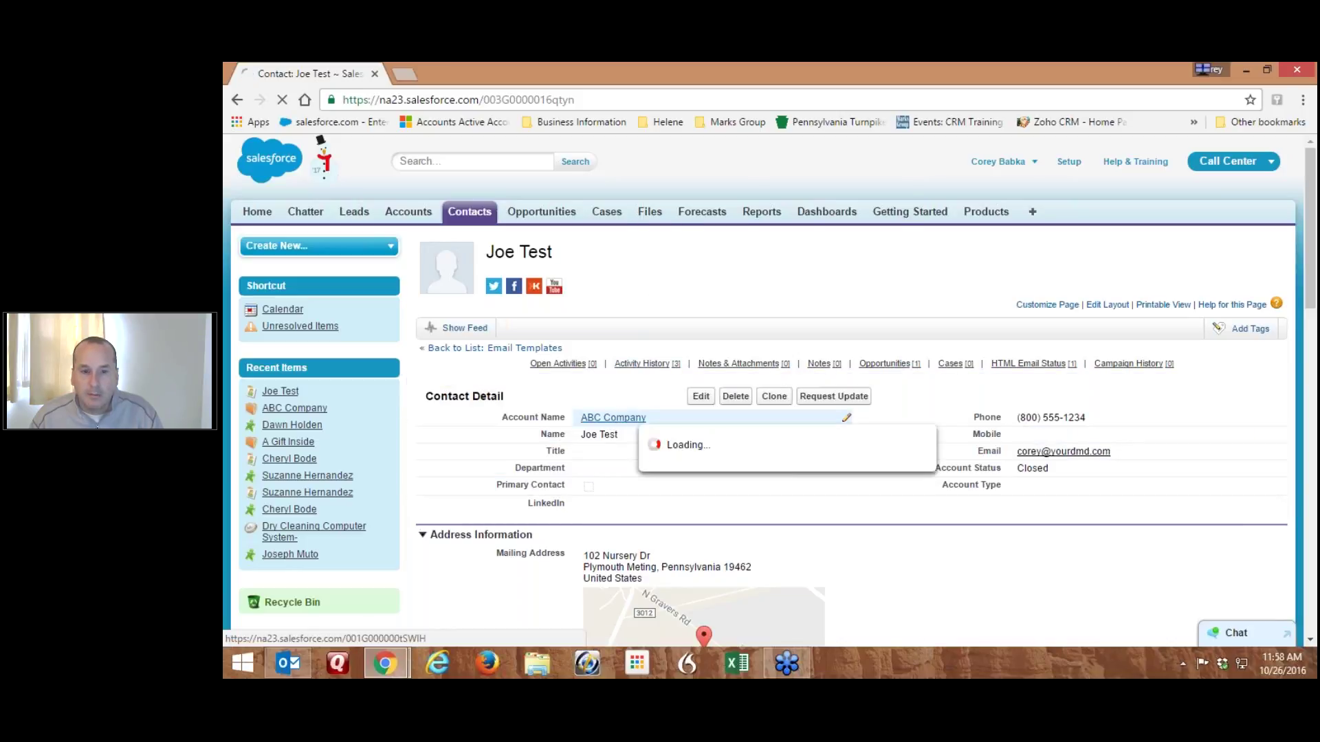
pyautogui.click(612, 418)
pyautogui.moveTo(629, 363)
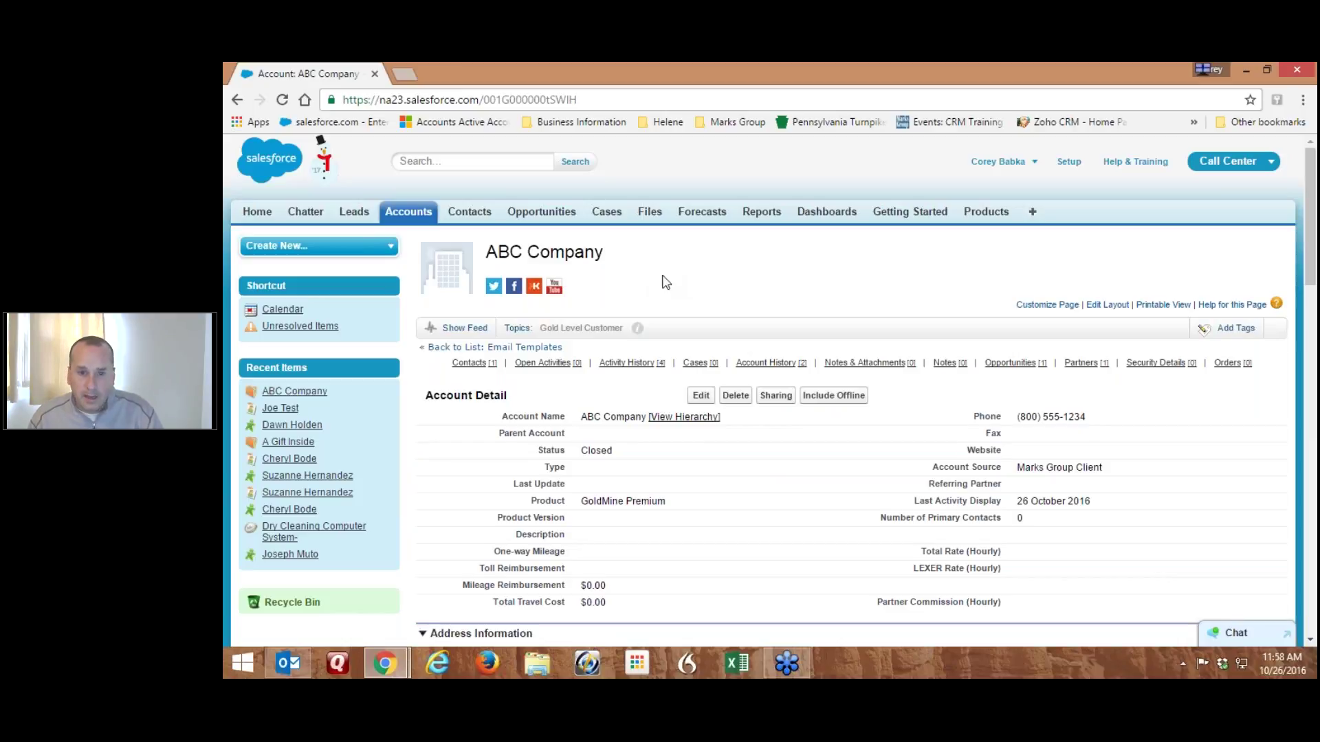
pyautogui.click(299, 660)
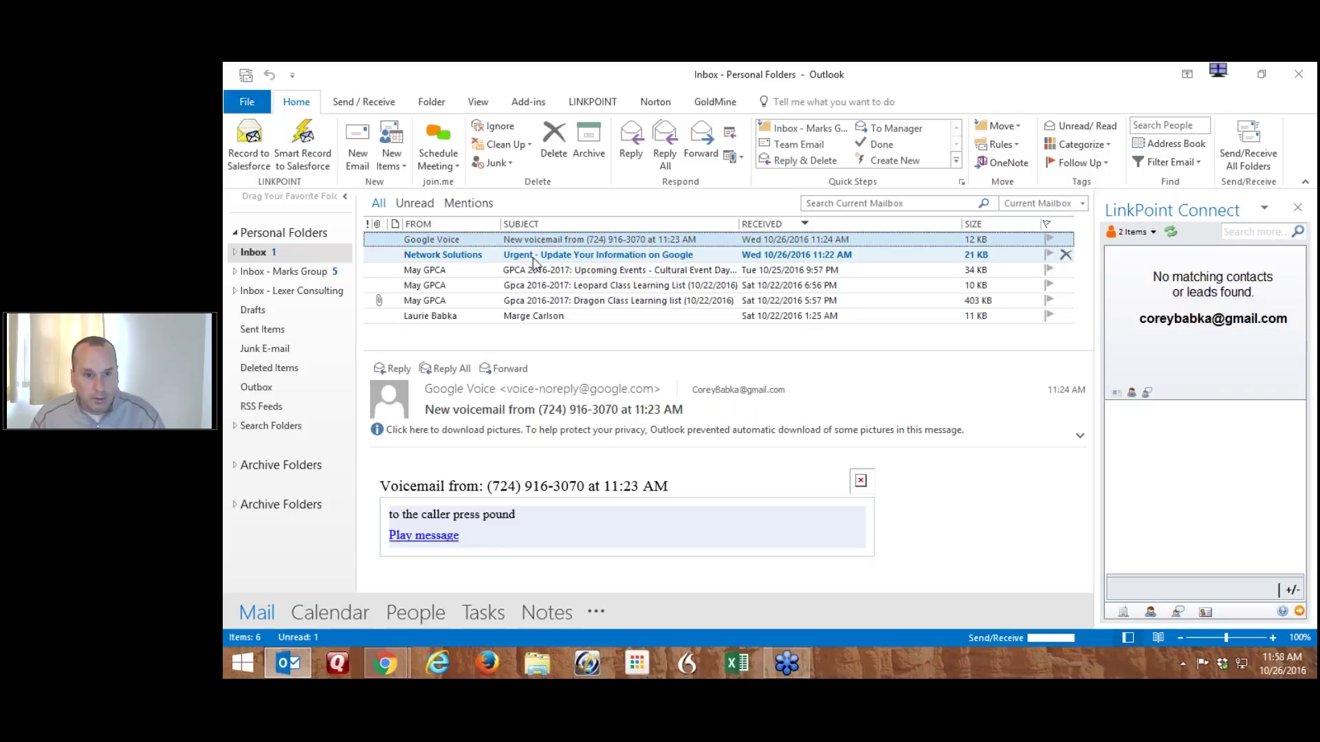
# Delete the Google Voice and Network Solutions messages and open the Welcome to the Webinar! email
pyautogui.click(553, 141)
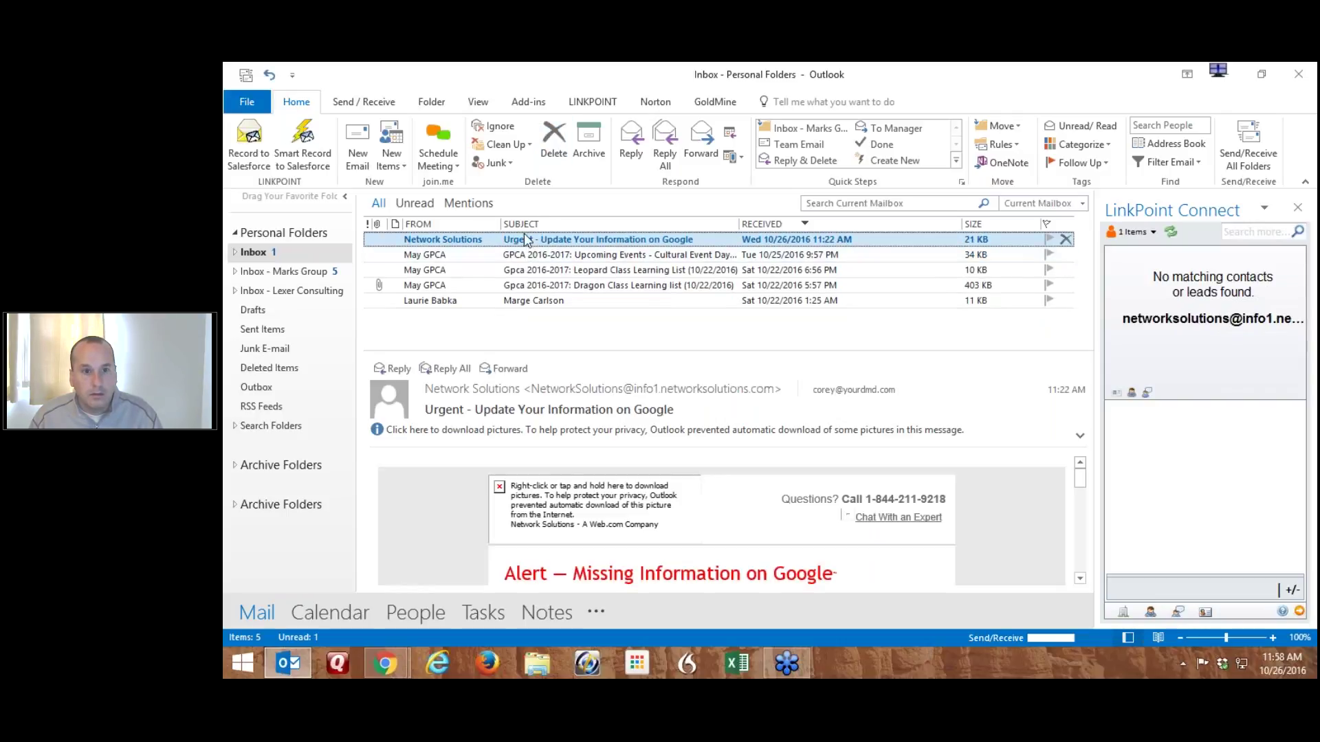
pyautogui.click(554, 142)
pyautogui.click(523, 241)
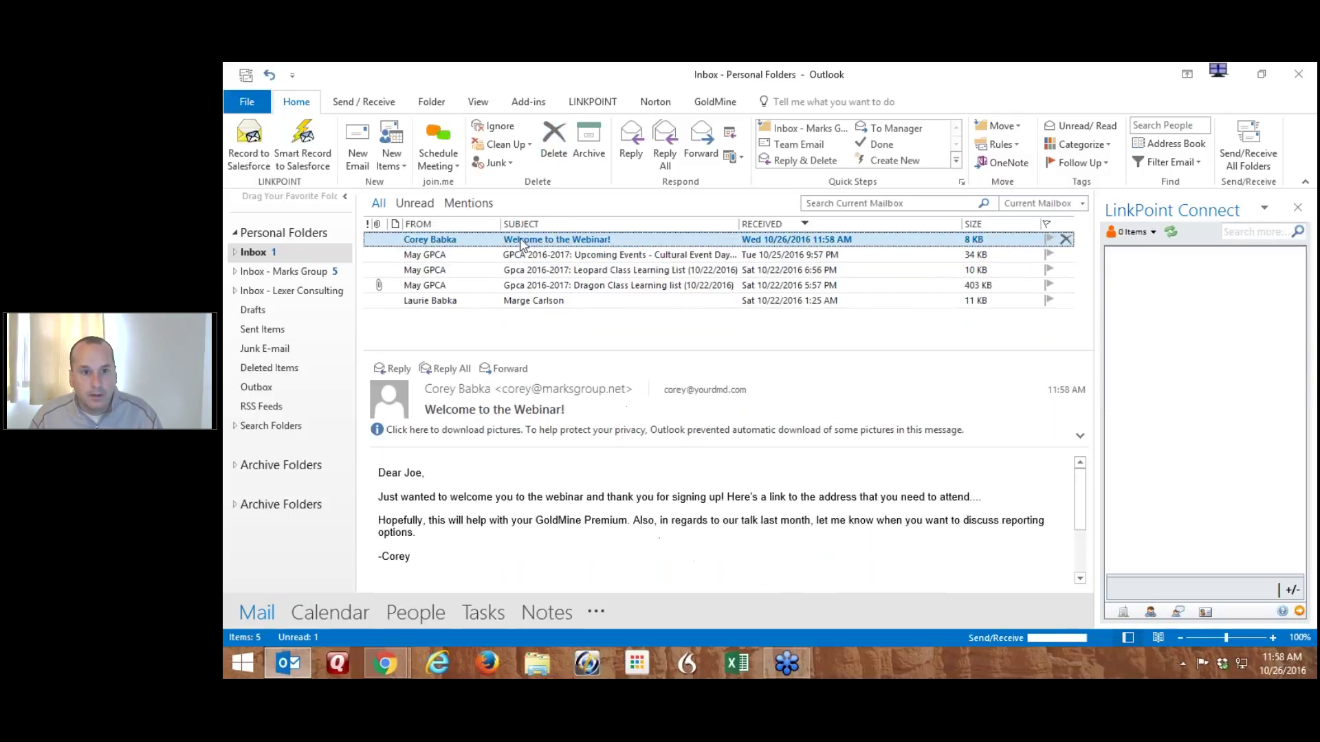
pyautogui.doubleClick(523, 241)
# Check the added reporting-options sentence in the email body, then close the message
pyautogui.moveTo(495, 339); pyautogui.dragTo(958, 342)
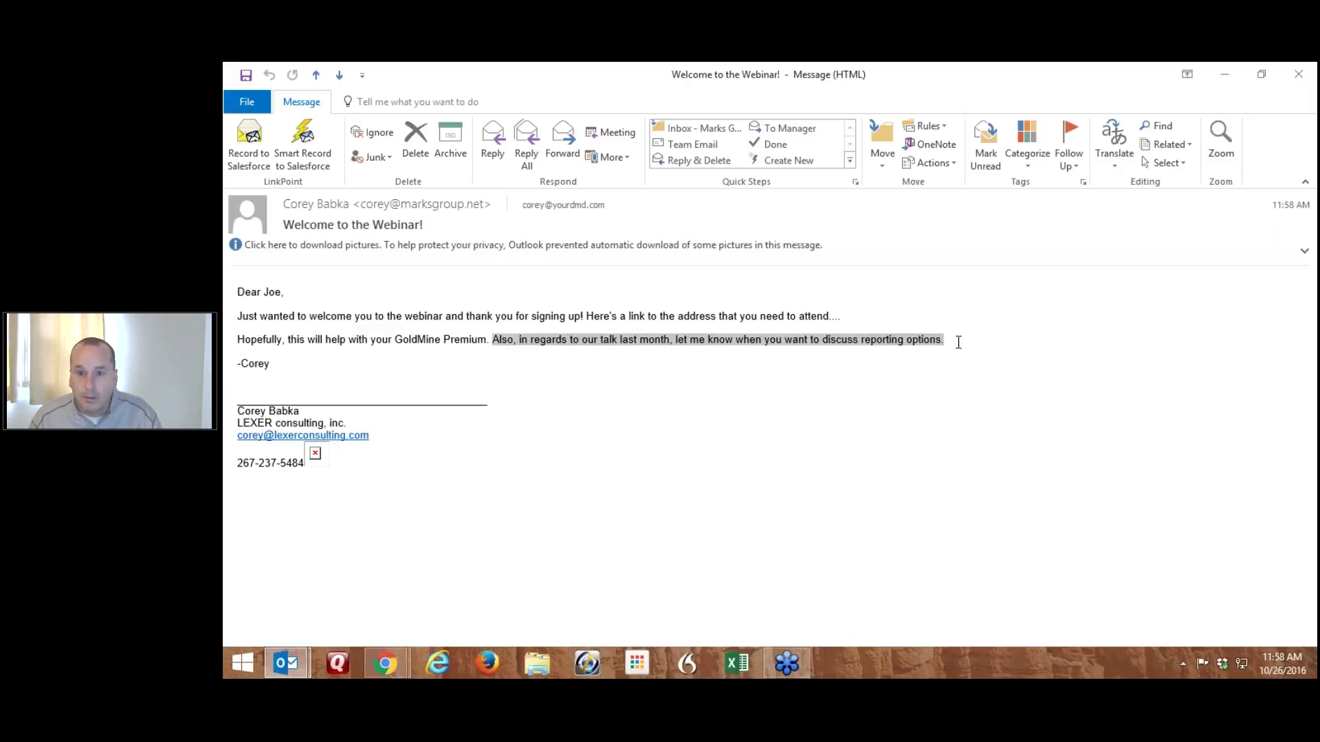
pyautogui.click(921, 346)
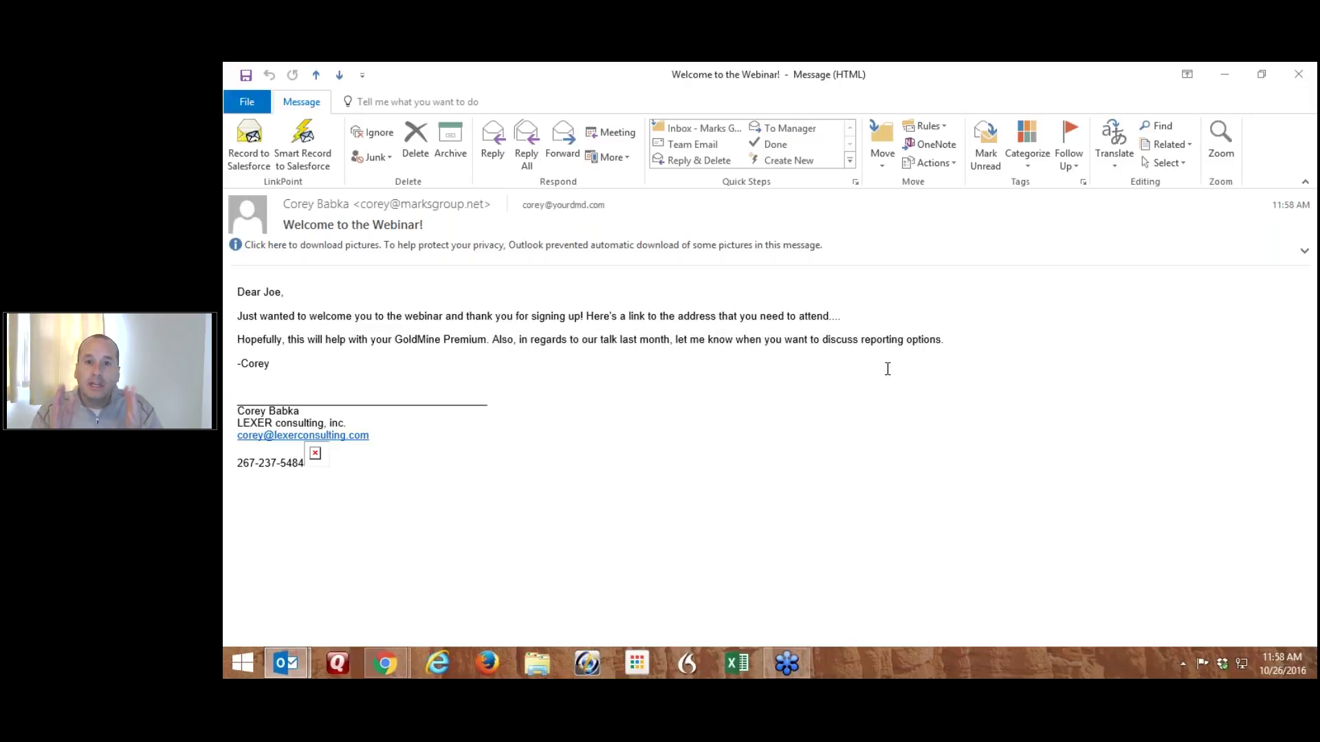
pyautogui.click(1299, 74)
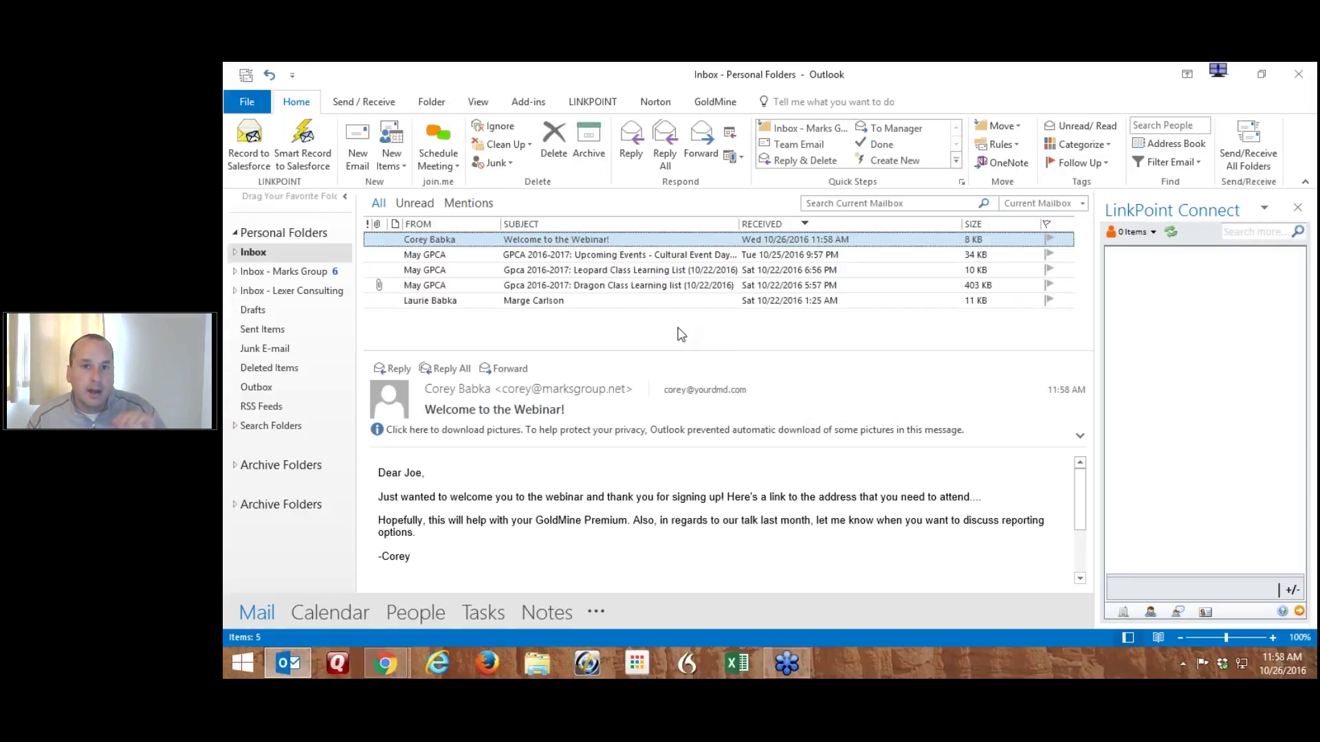
# Minimize Outlook to bring the ABC Company account record in Salesforce back to the front
pyautogui.click(1240, 72)
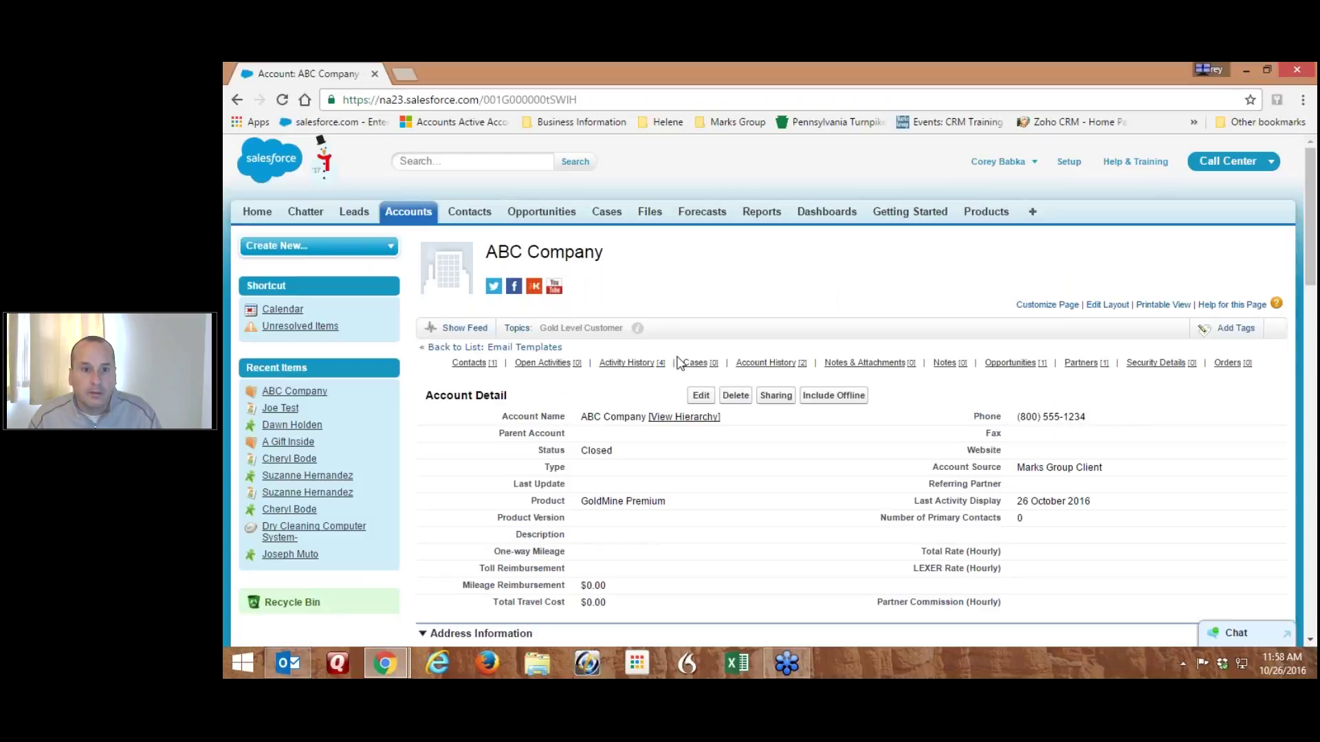